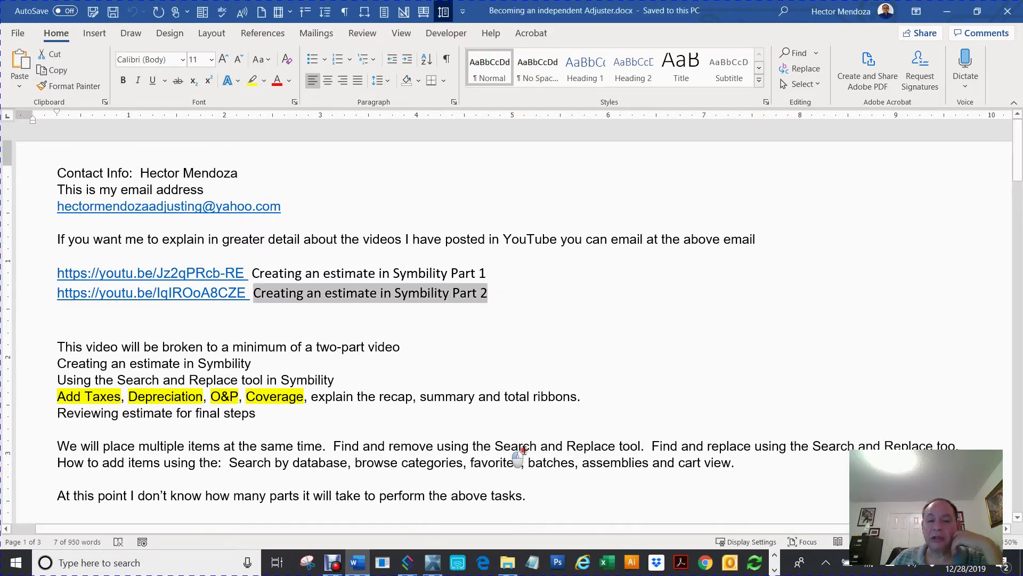
Switch from the Word notes to Symbility and open the claim's Structure estimate
drag(494, 445, 639, 446)
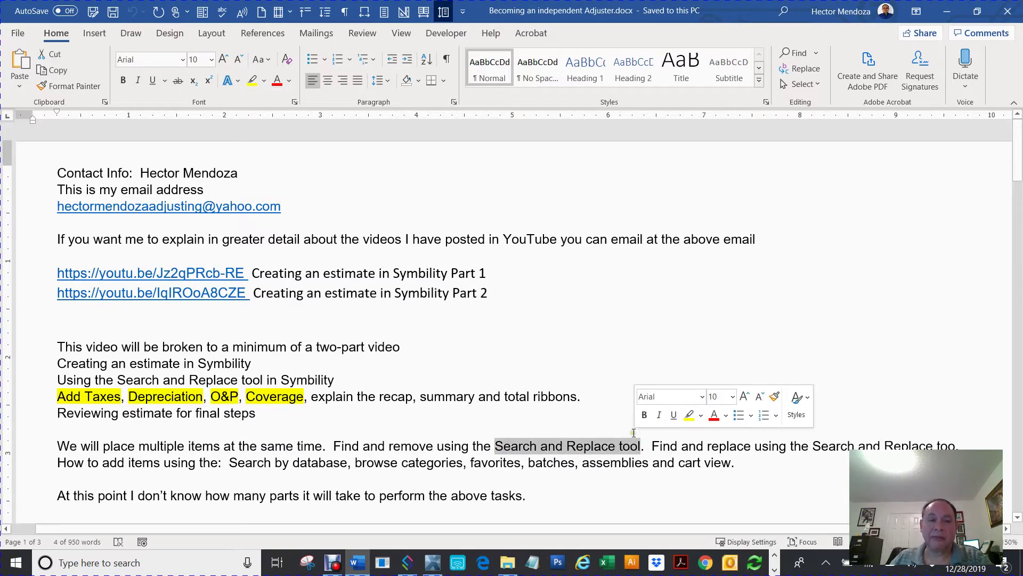
click(948, 11)
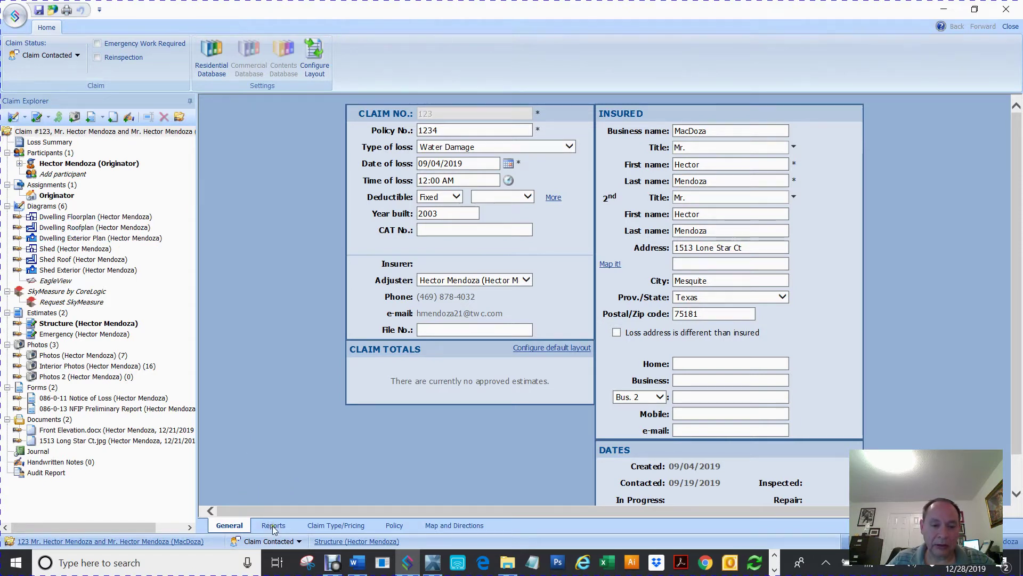
click(378, 542)
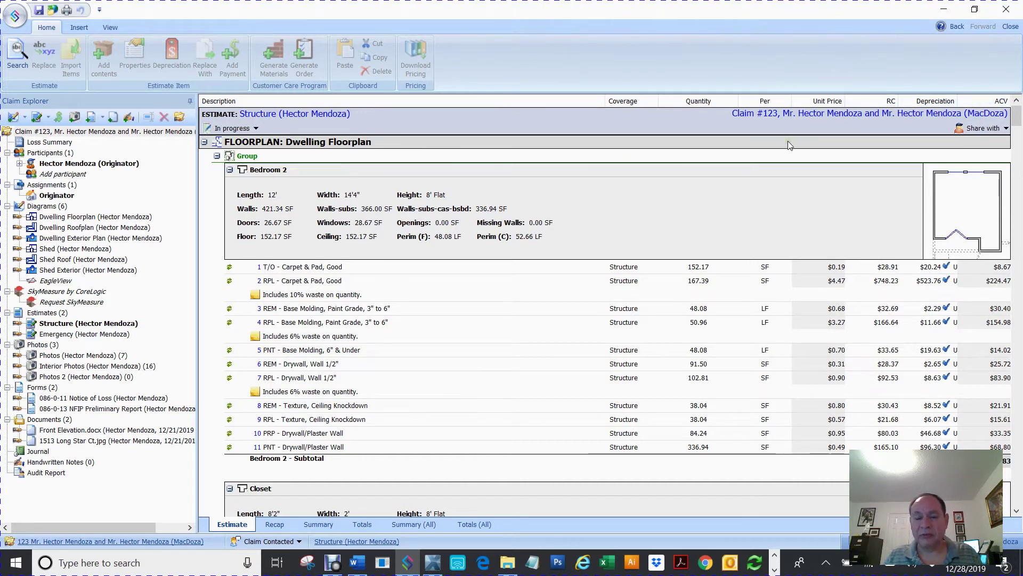
Move the Quantity column ahead of Coverage and restore the original column order
drag(704, 100, 562, 111)
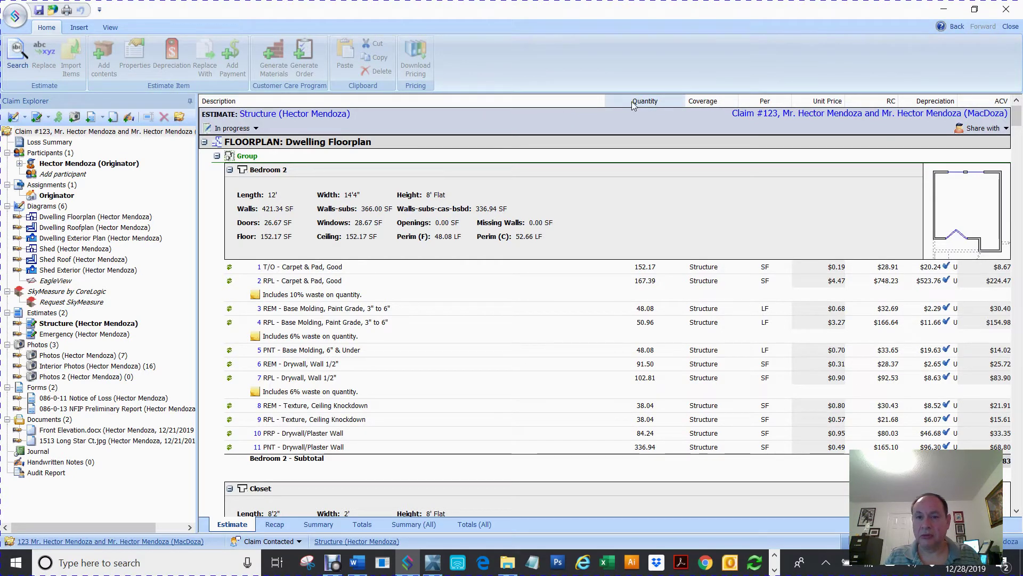
click(635, 105)
drag(635, 105, 734, 107)
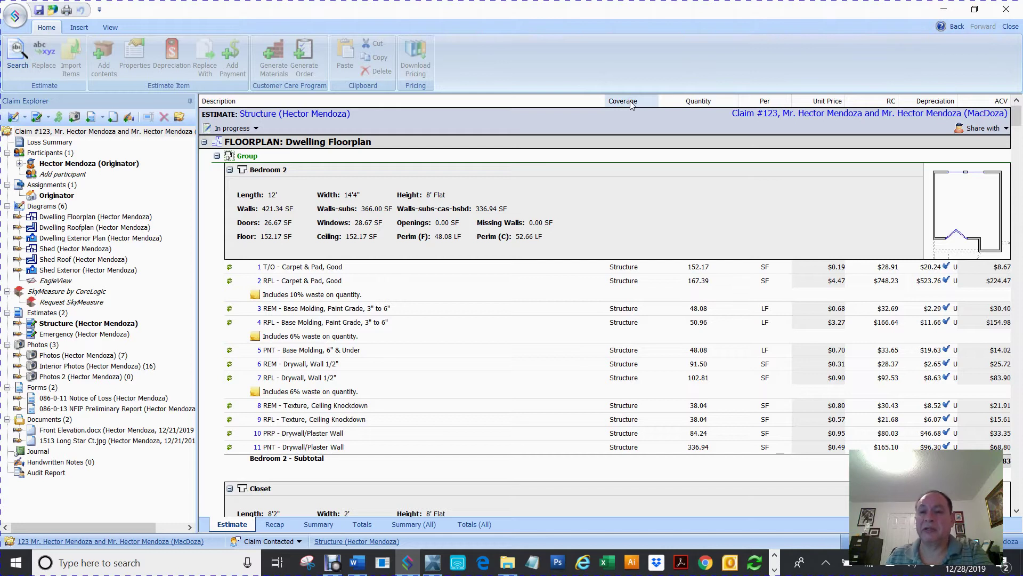
Hide the Coverage column, replace the ACV display with Total Cost, and show the Total O&P column in the estimate
click(106, 28)
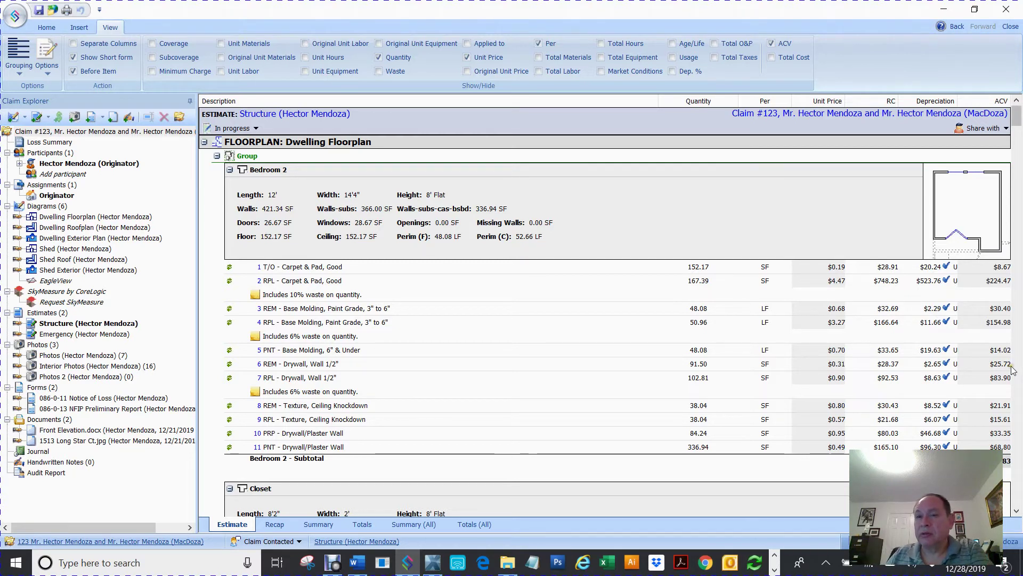
click(772, 58)
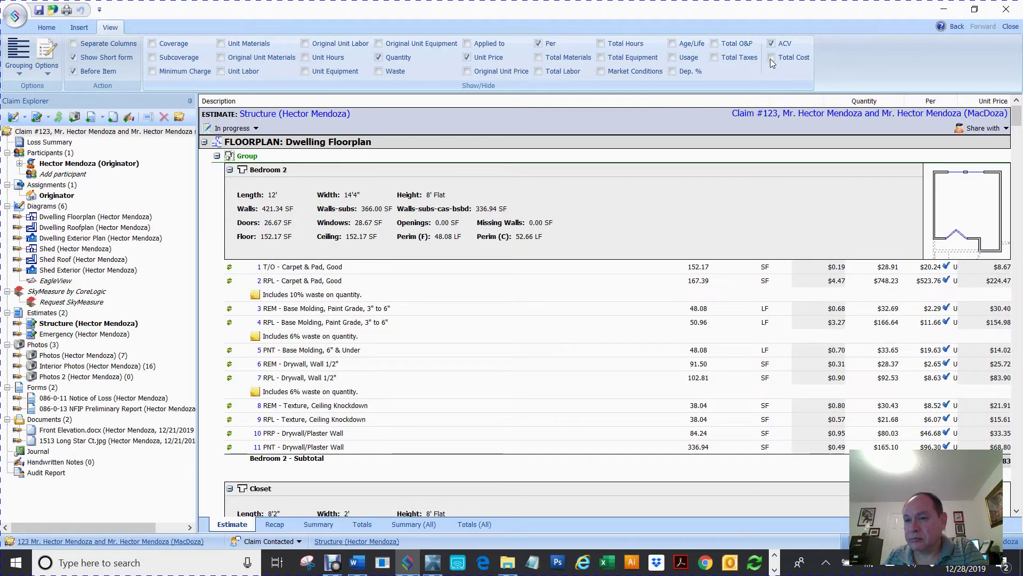
click(771, 58)
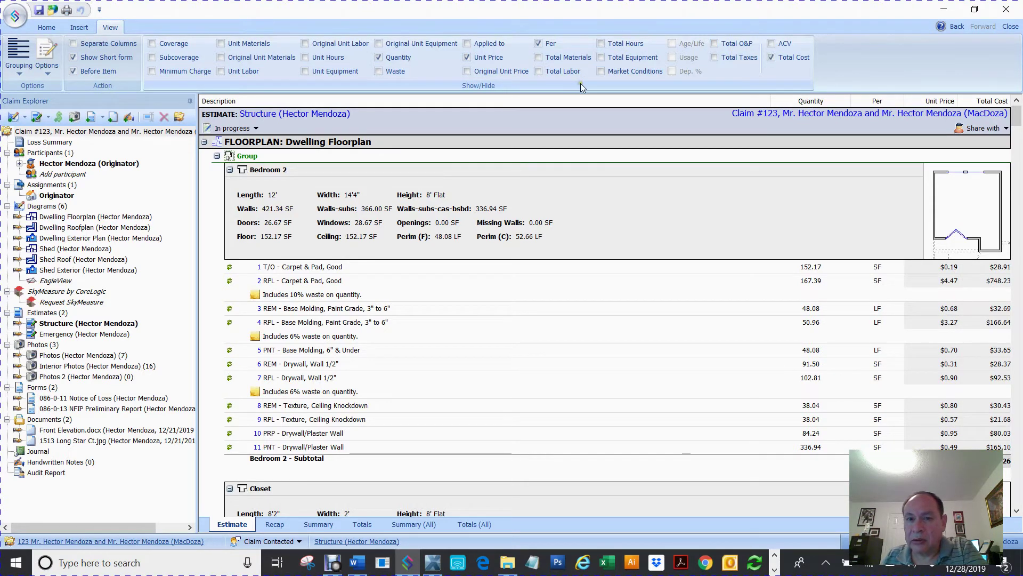
click(715, 43)
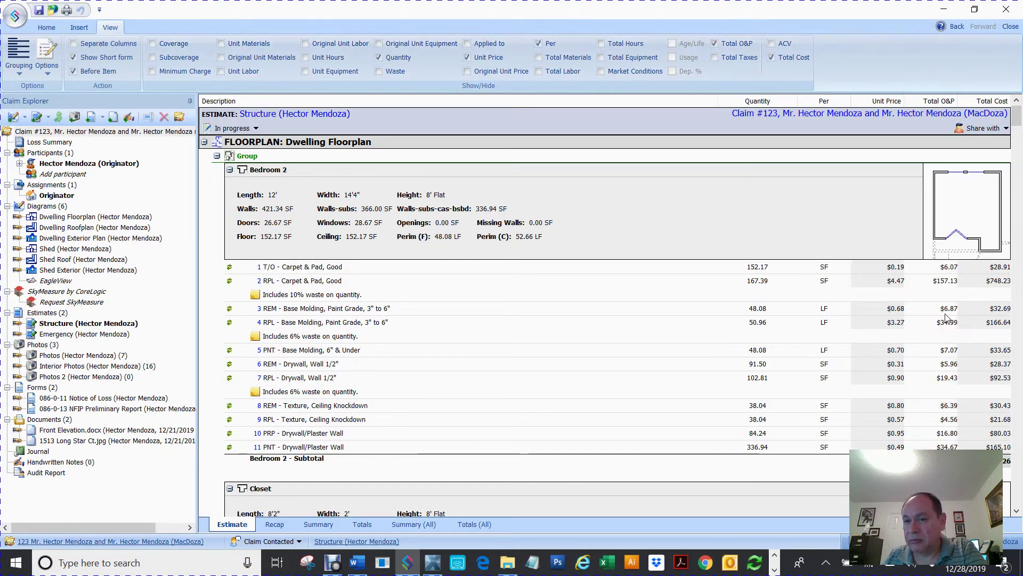
Check the Total O&P amounts across the line items and switch the estimate from Total Cost back to ACV
scroll(938, 253, down, 12)
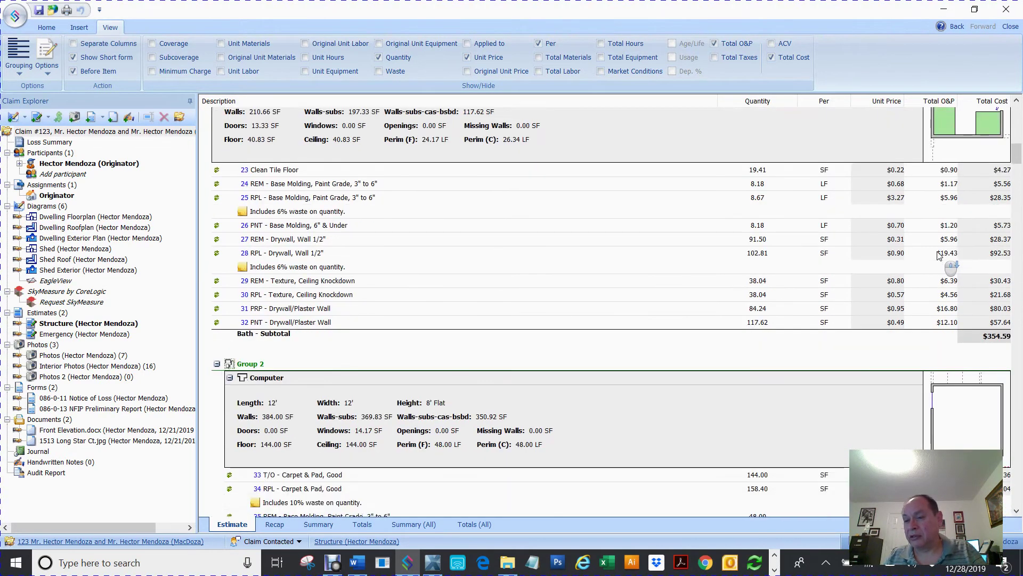
scroll(939, 255, down, 15)
scroll(939, 256, up, 20)
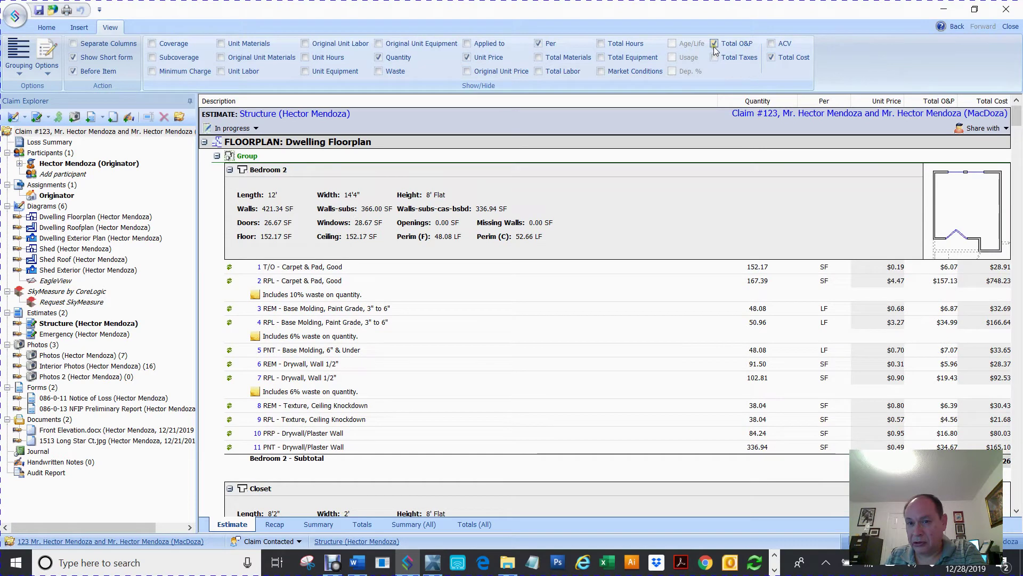
click(771, 44)
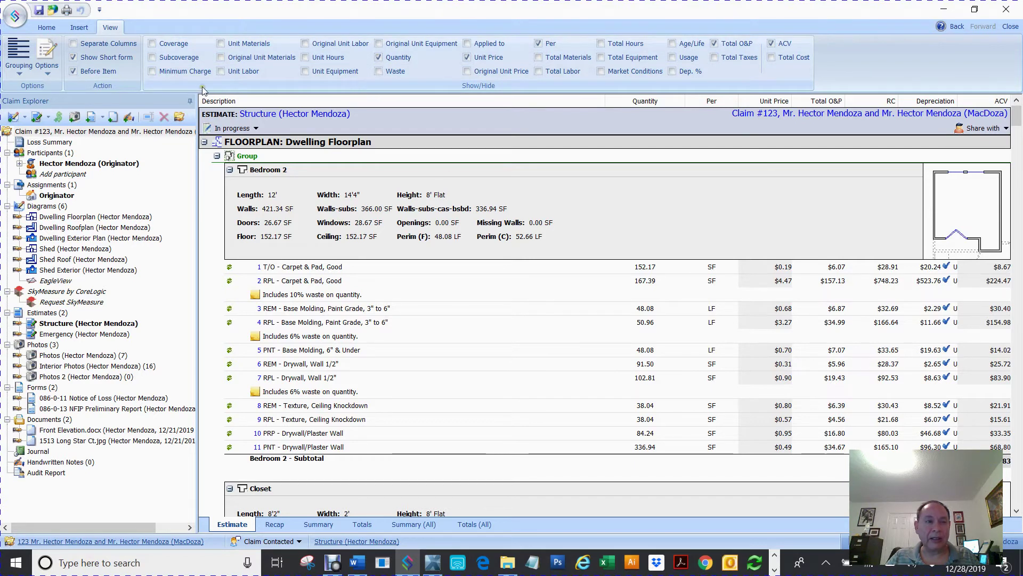
Show and hide the Minimum Charge column, and look over the estimate's grouping and display options without changing them
click(152, 72)
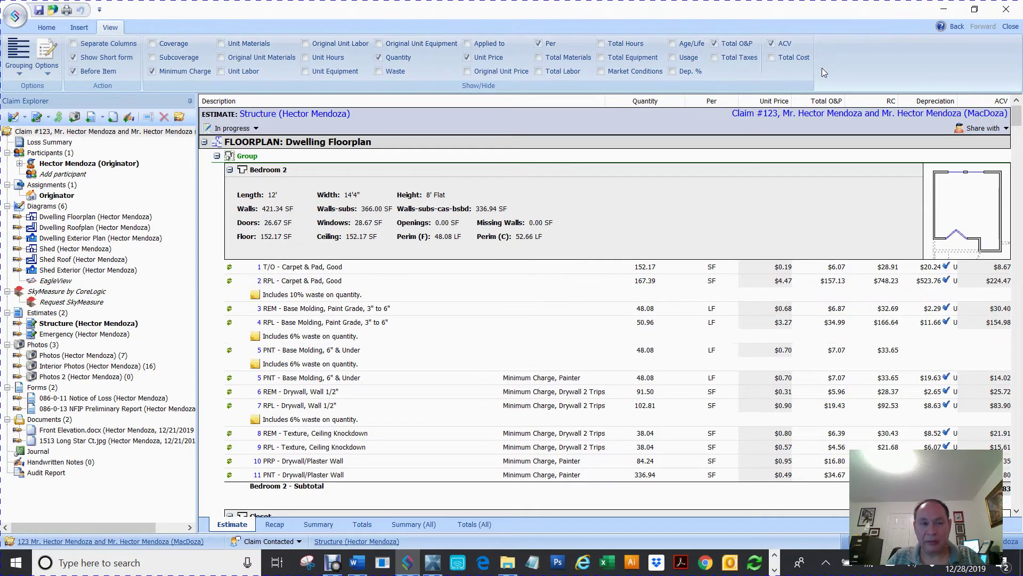
click(15, 65)
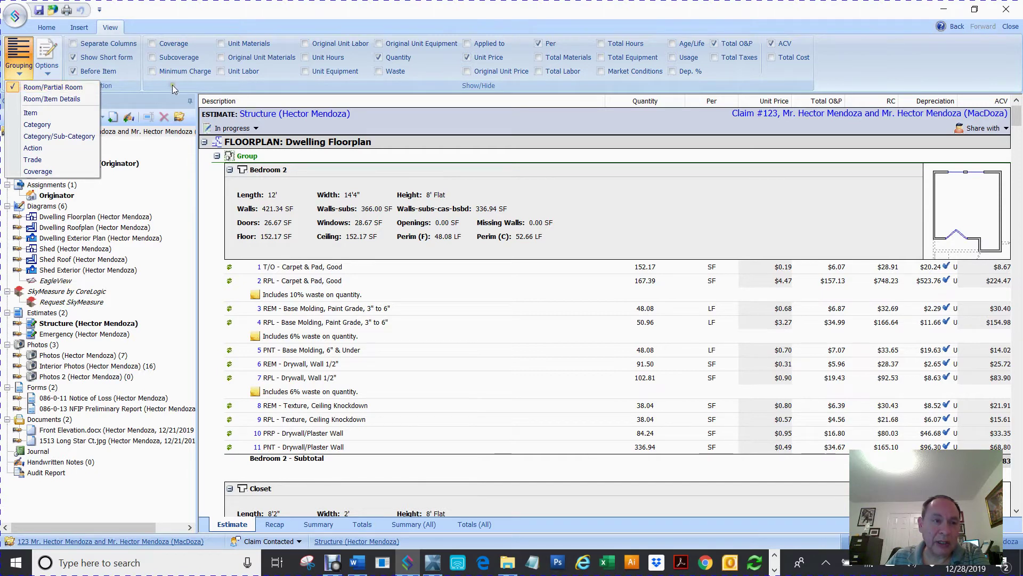
click(47, 64)
click(47, 65)
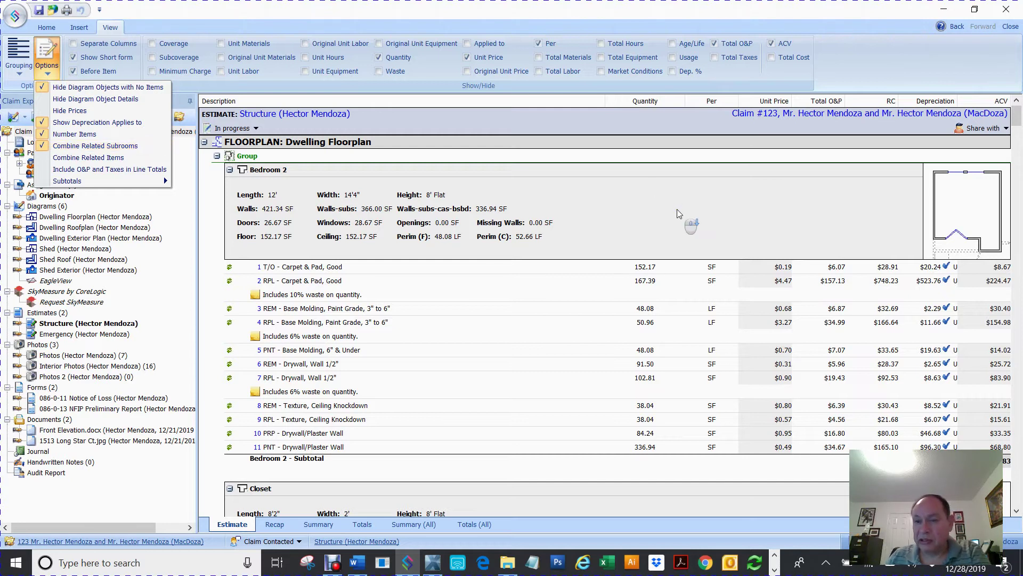
click(658, 191)
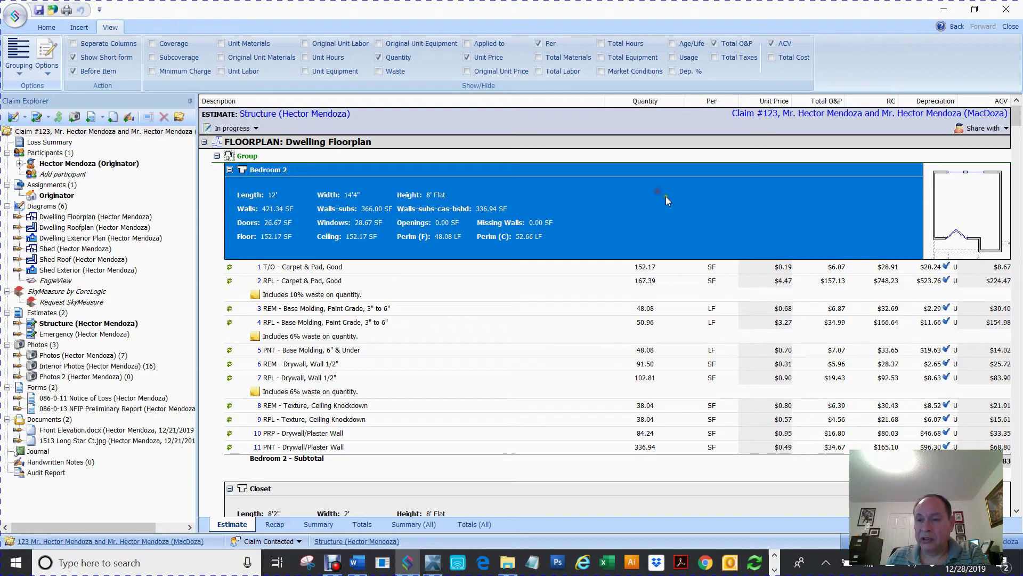
Examine the estimate's line items from Bedroom 2 through the Shed, and the combined roof section of the Dwelling Roofplan
scroll(666, 202, down, 5)
scroll(672, 208, down, 15)
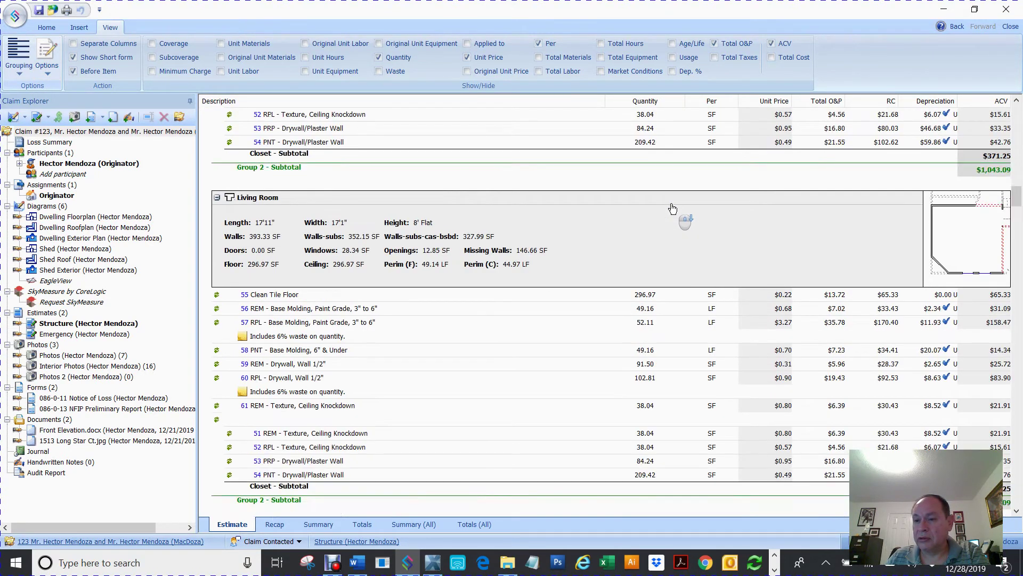
scroll(673, 207, down, 15)
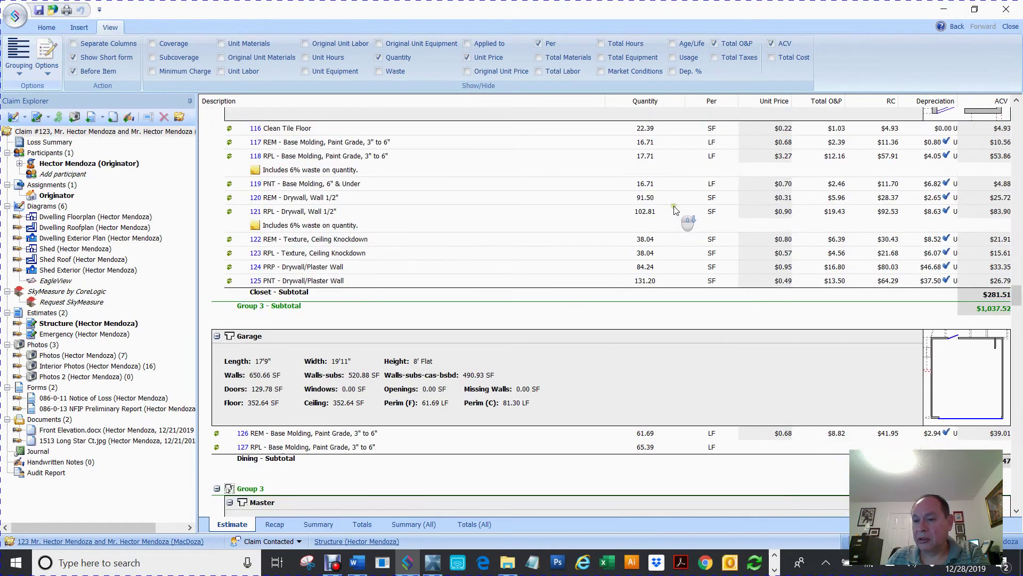
scroll(675, 212, down, 15)
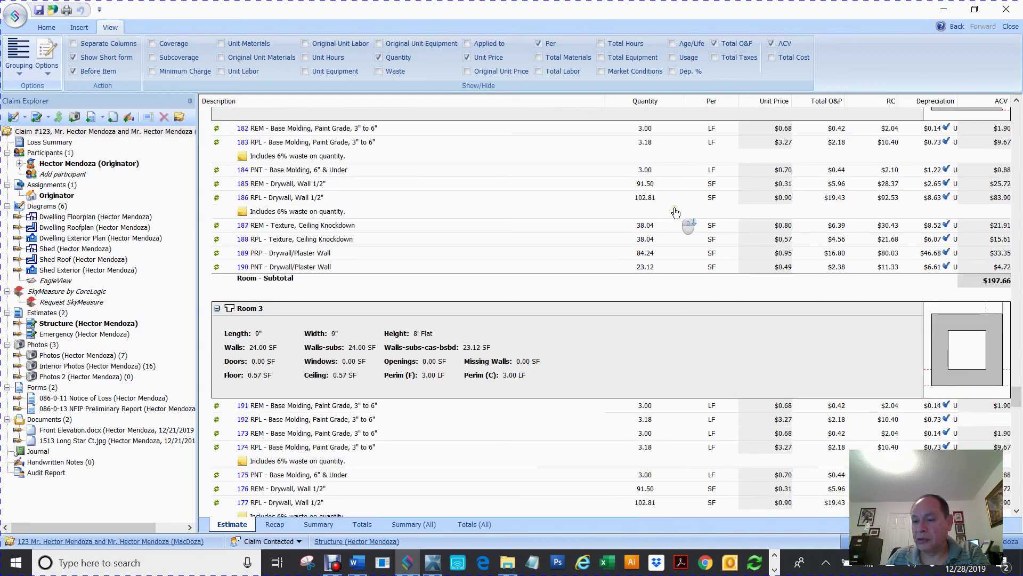
scroll(675, 212, down, 15)
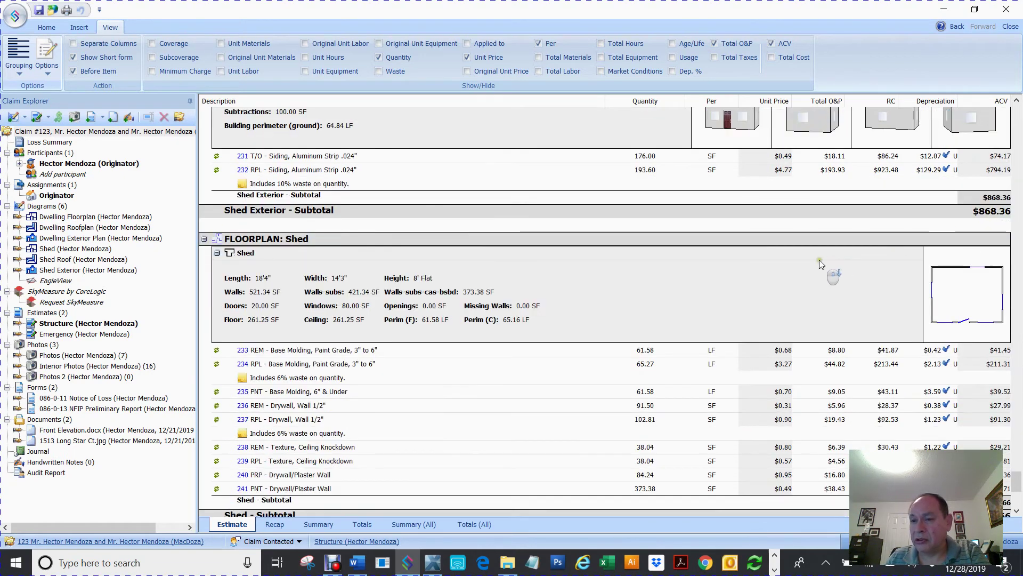
scroll(820, 261, up, 10)
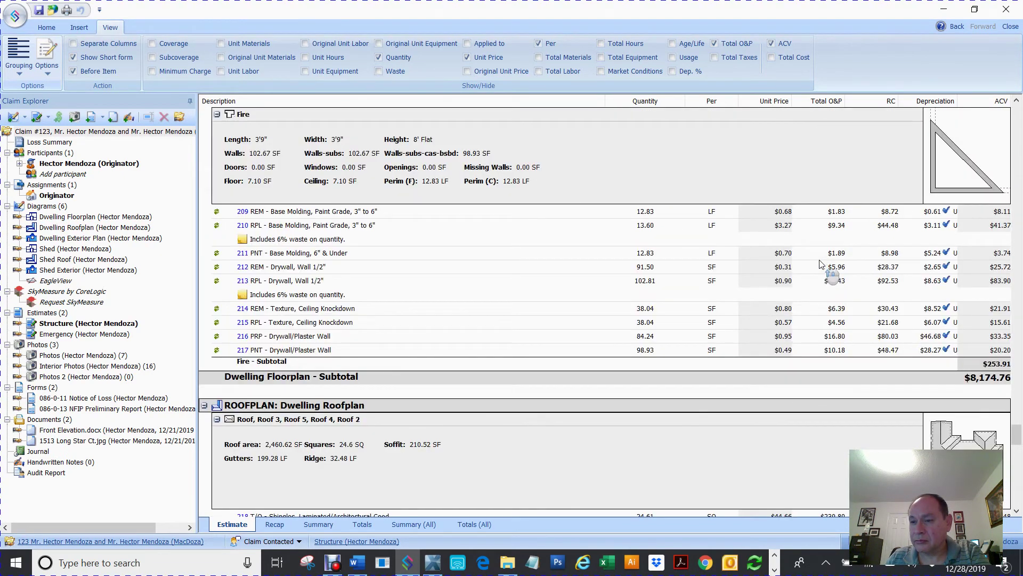
scroll(820, 261, down, 3)
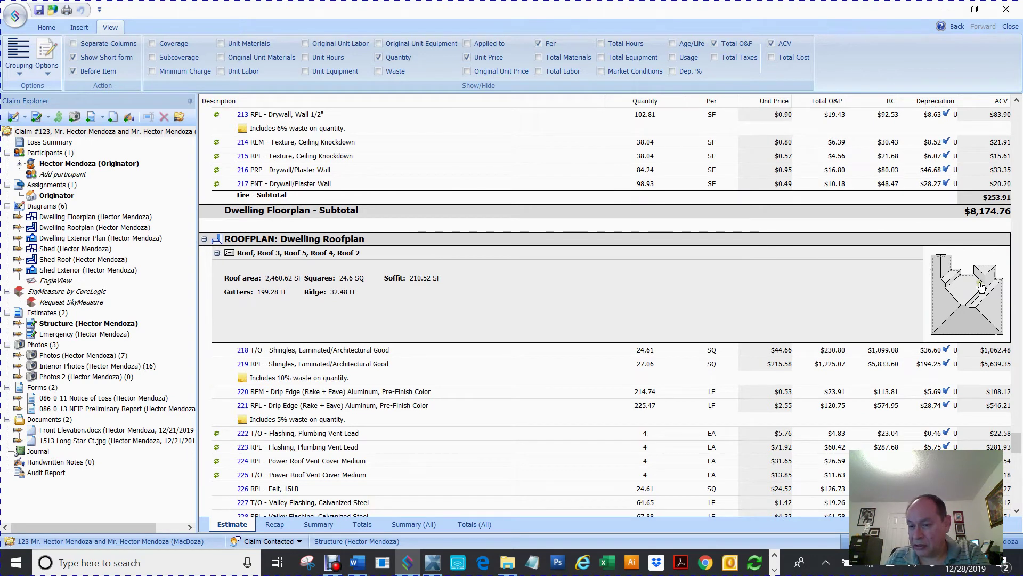
scroll(335, 327, down, 4)
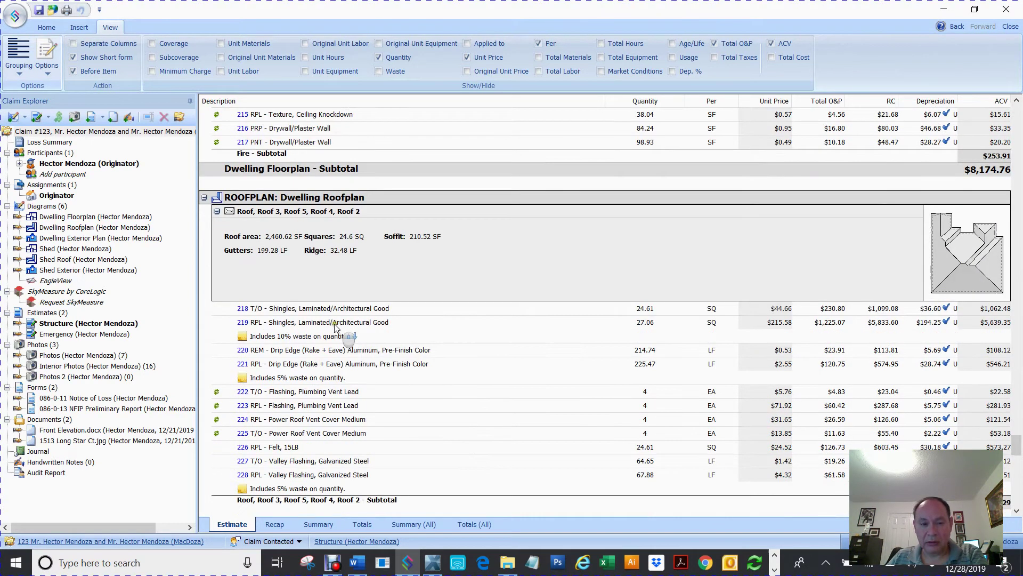
scroll(344, 339, up, 1)
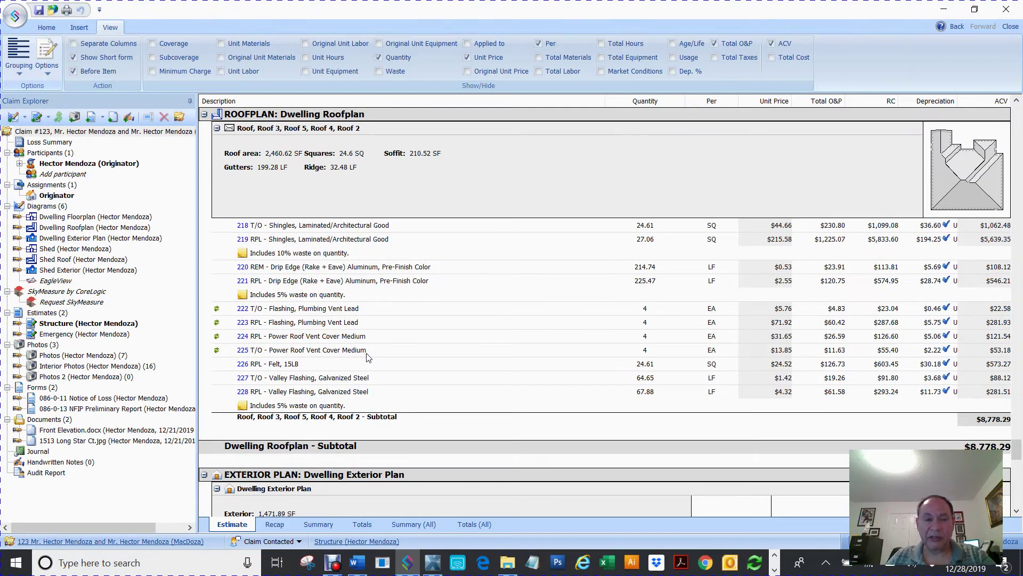
Turn off Combine Related Subrooms and examine the separate roof sections of the Dwelling Roofplan
click(49, 67)
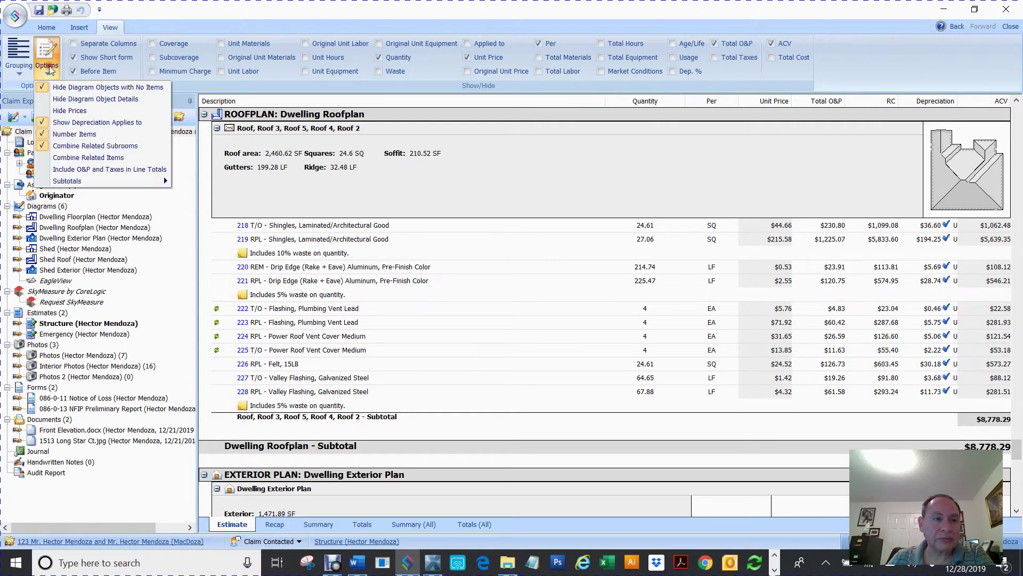
click(42, 149)
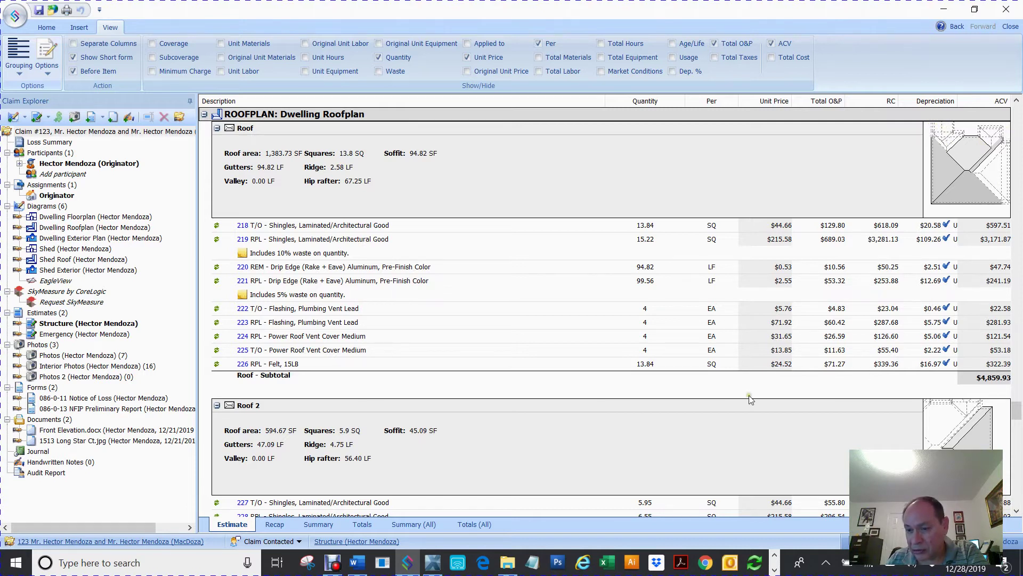
scroll(749, 399, down, 10)
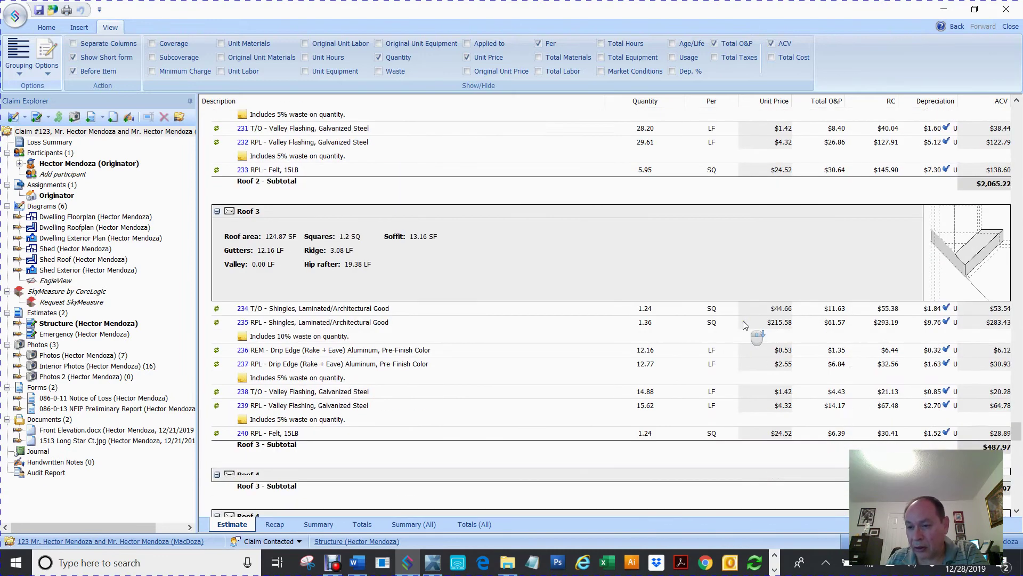
scroll(744, 325, down, 10)
scroll(739, 318, down, 3)
scroll(740, 318, up, 6)
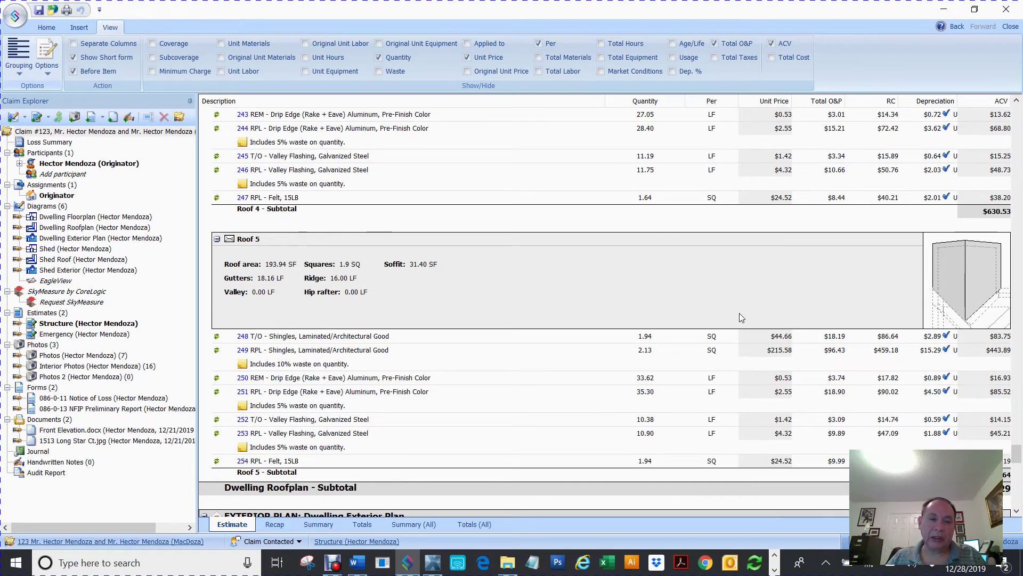
scroll(740, 318, up, 7)
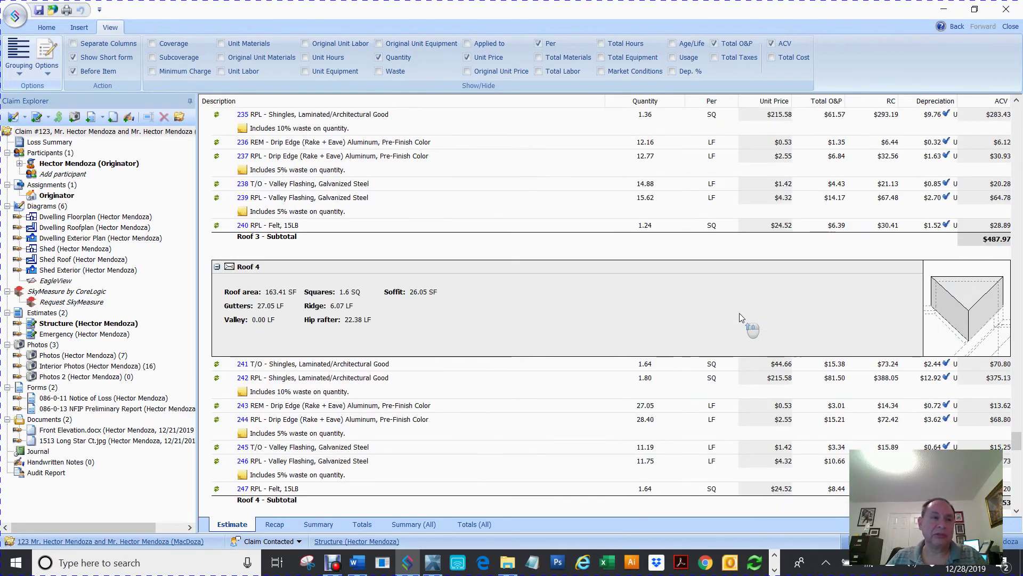
Turn Combine Related Subrooms back on and return to the Bedroom 2 section at the start of the estimate
click(49, 66)
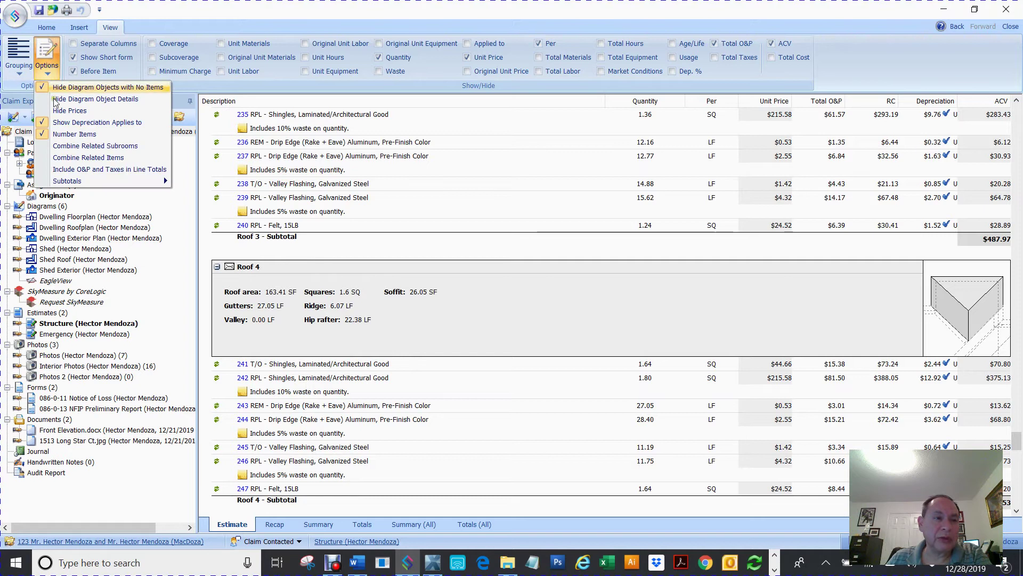
click(35, 149)
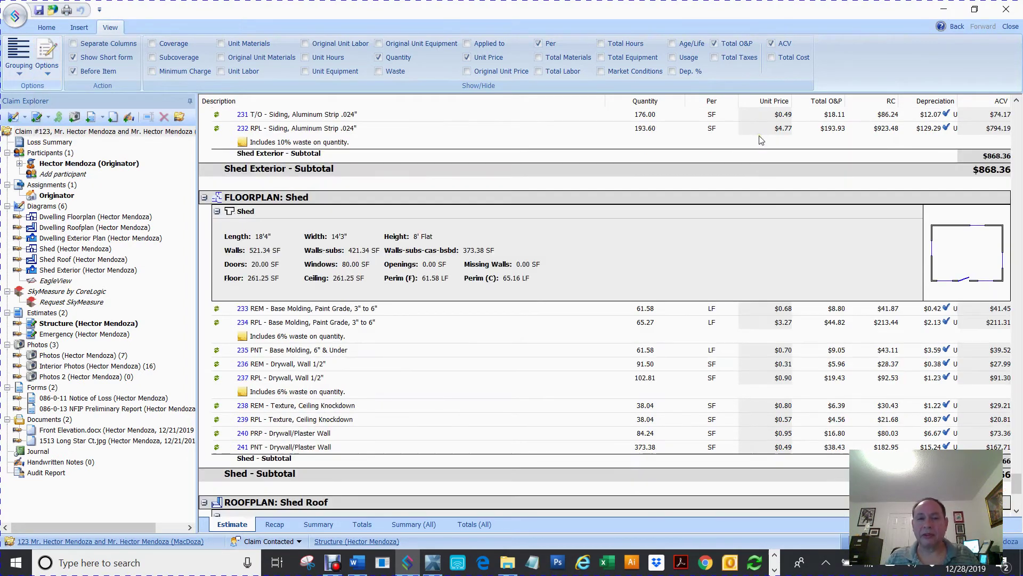
scroll(622, 251, up, 4)
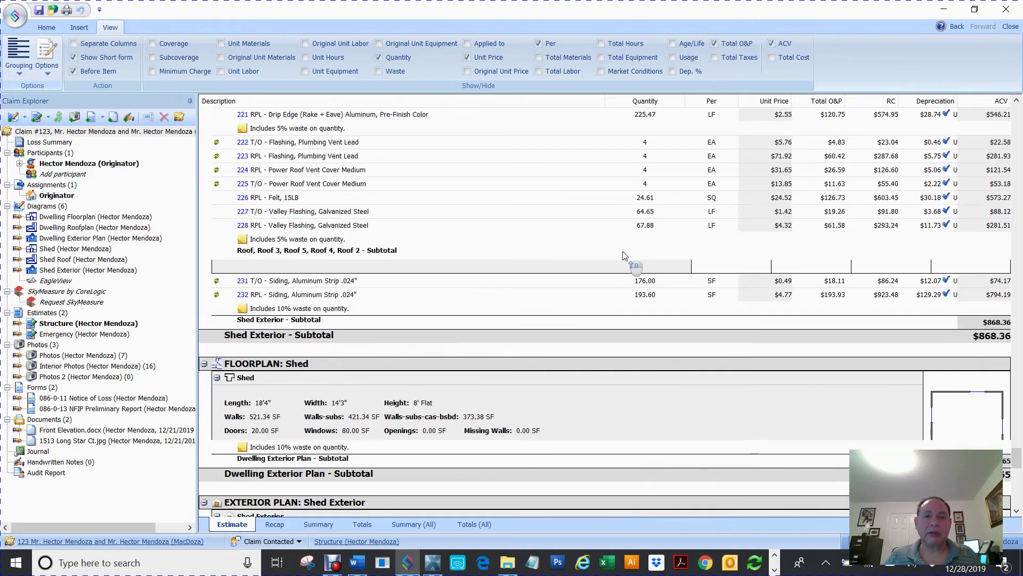
scroll(622, 251, up, 15)
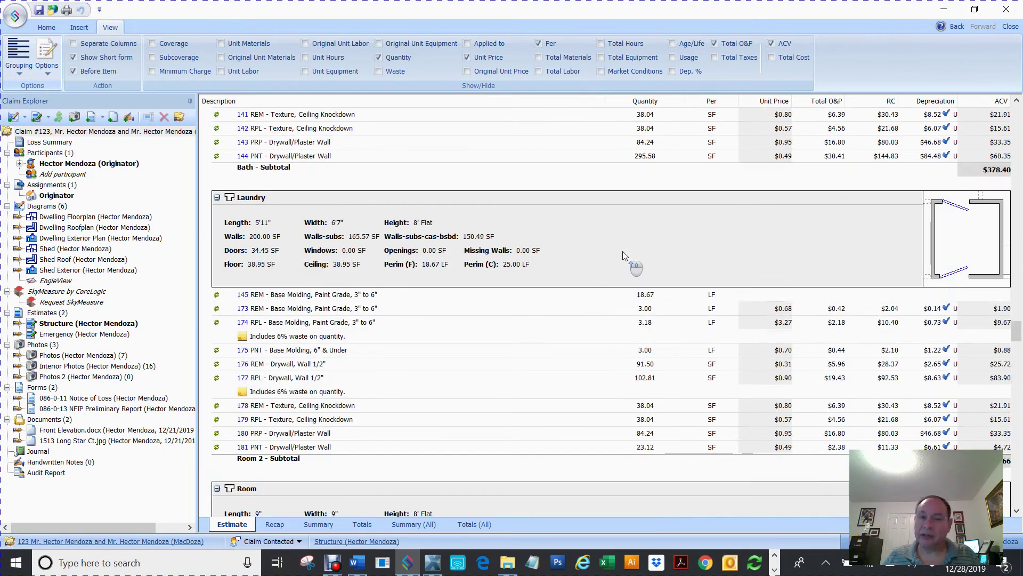
scroll(622, 255, up, 10)
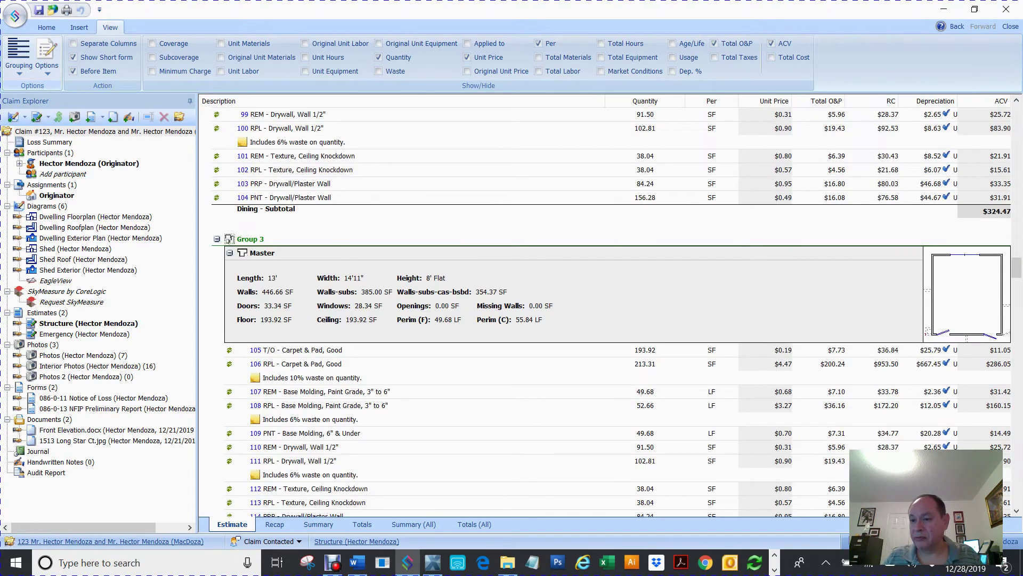
drag(1017, 266, 1002, 105)
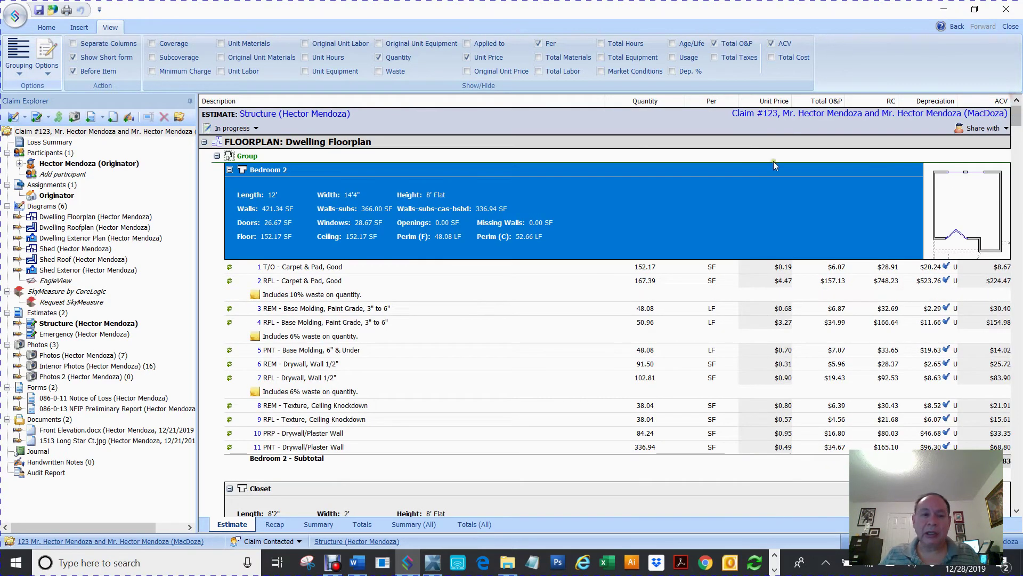
Turn off Show Short form and examine the action names of the line items from Bedroom 2 to the Bath
click(301, 268)
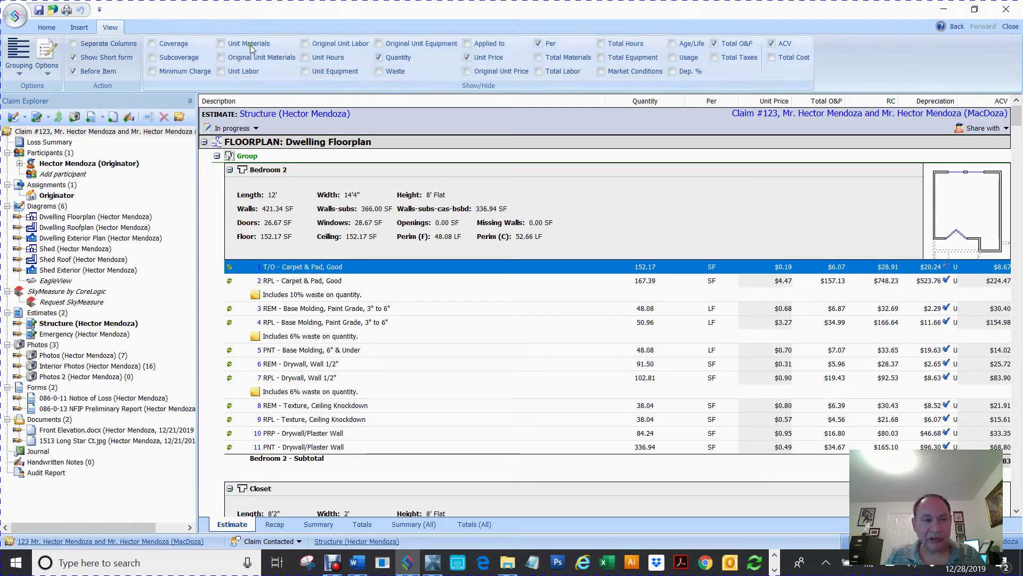
click(74, 57)
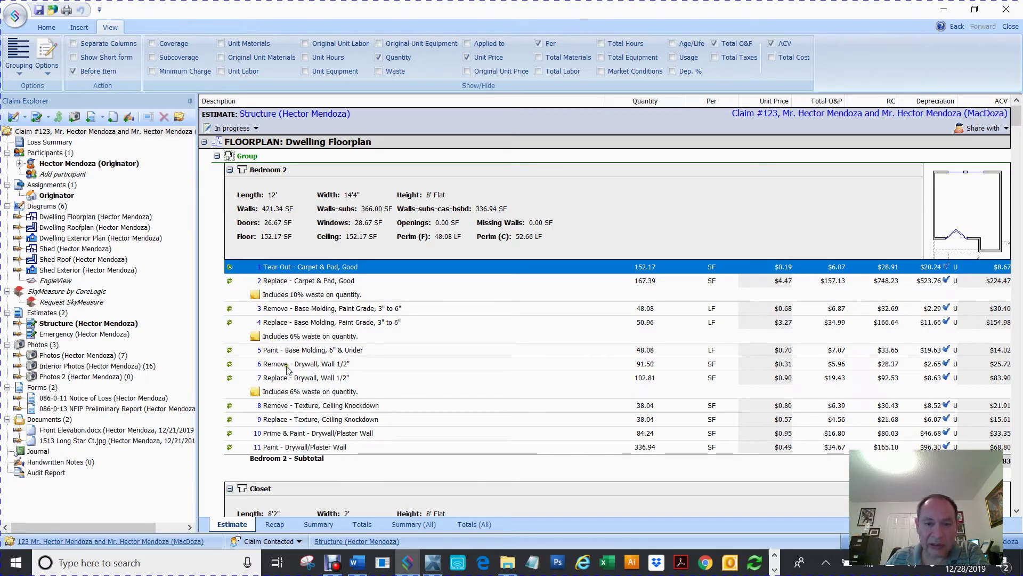
scroll(308, 424, down, 10)
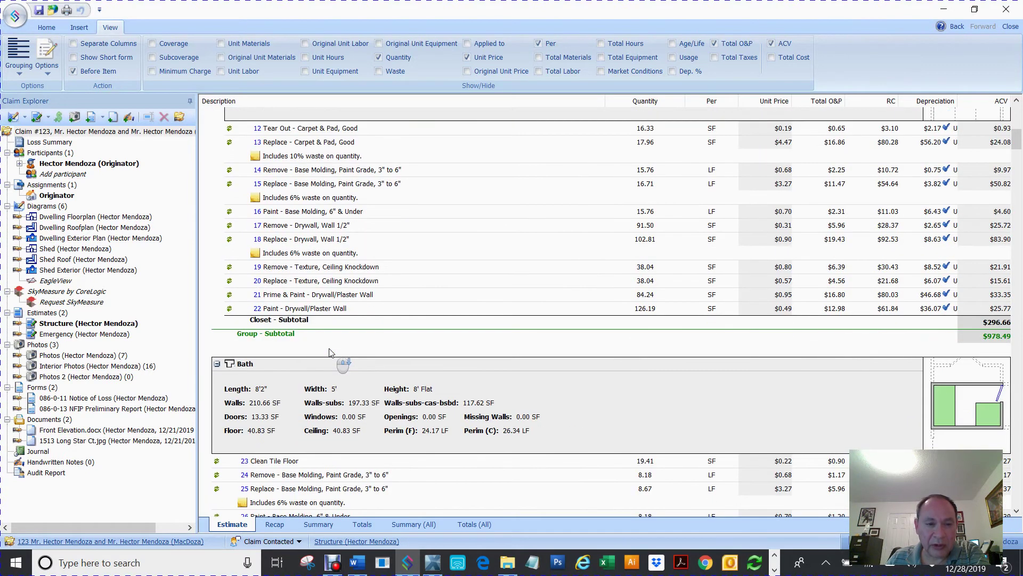
scroll(331, 352, up, 12)
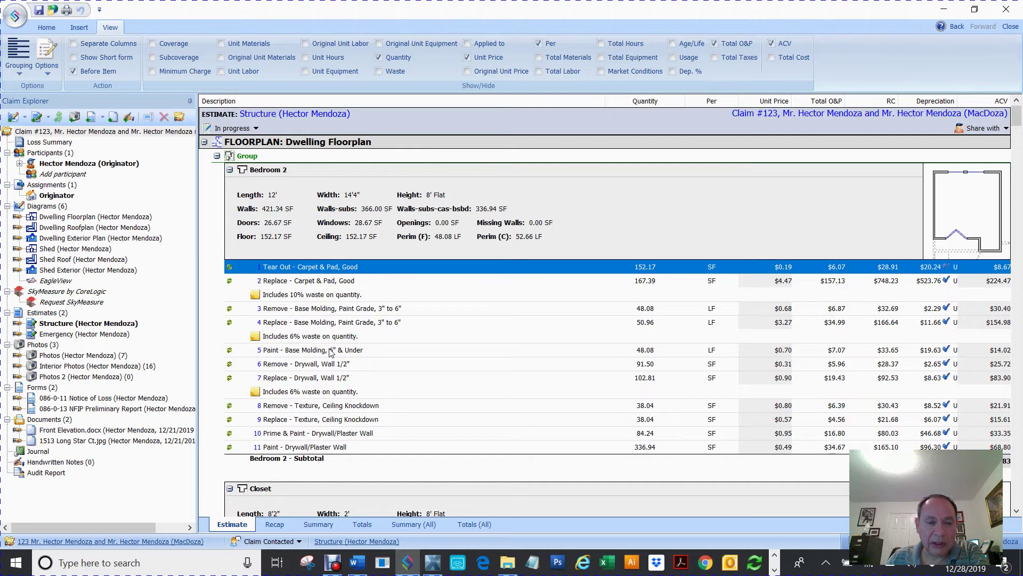
Switch Before Item off and back on, and turn Show Short form back on
click(74, 71)
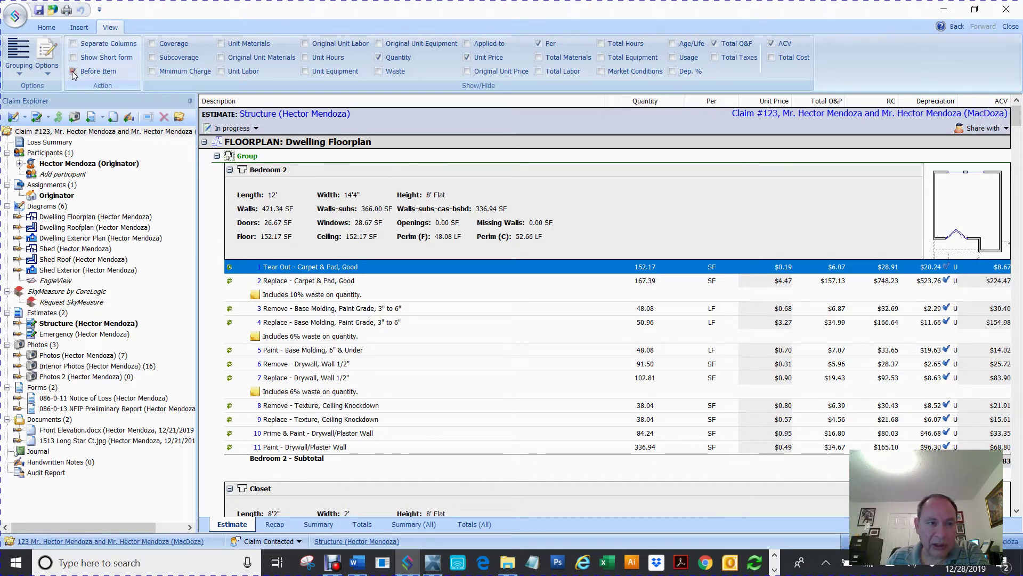
click(74, 71)
click(74, 59)
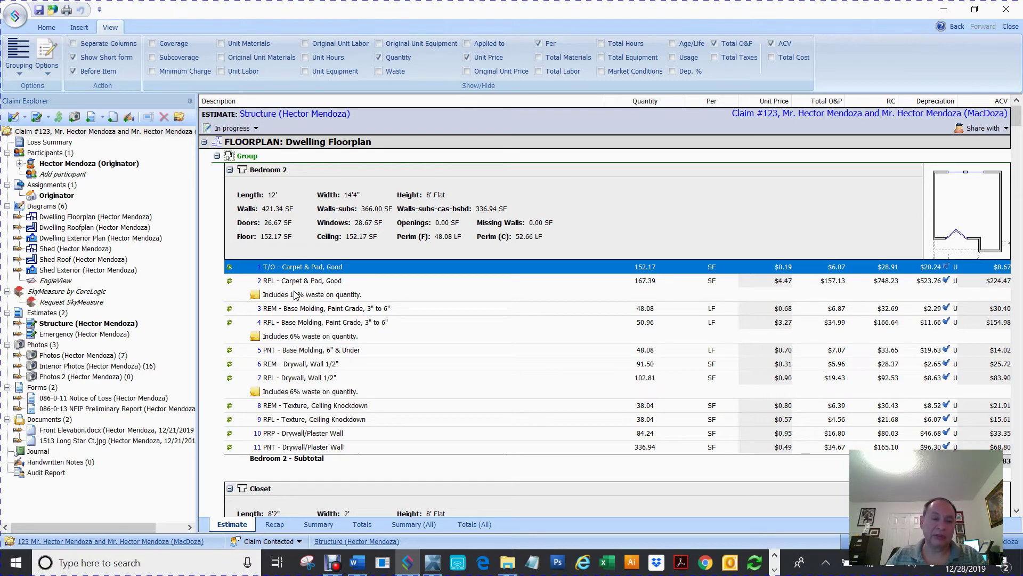
Copy the item name "Carpet & Pad, Good" from the properties of Bedroom 2's first line item, leaving them unchanged
double_click(248, 270)
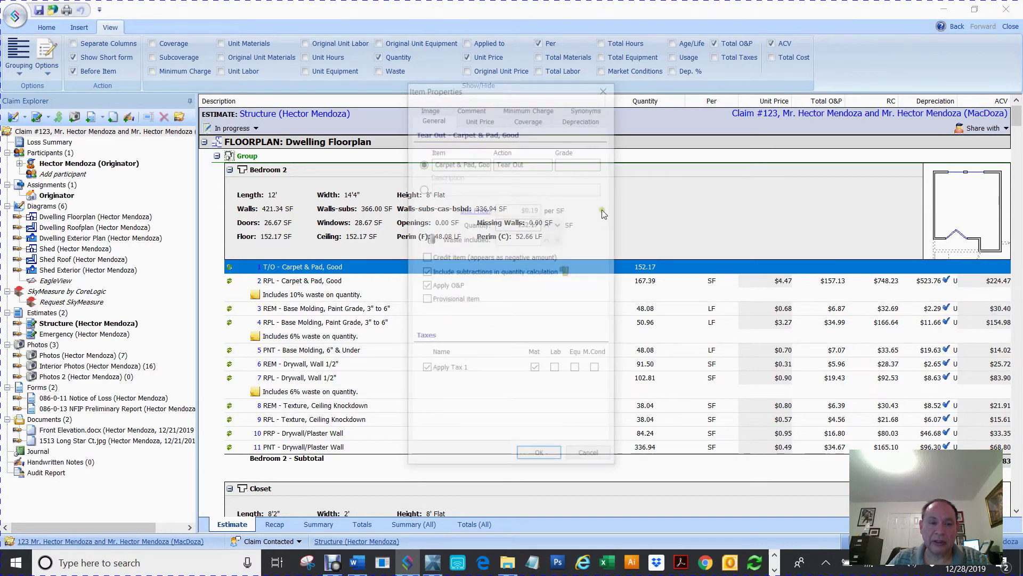
drag(433, 162, 453, 164)
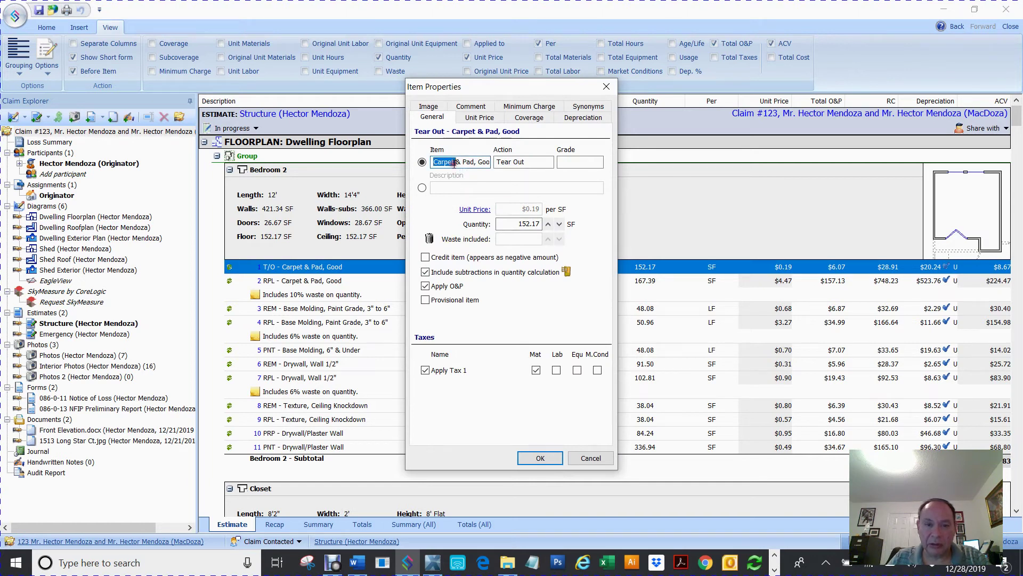
key(shift+End)
key(ctrl+c)
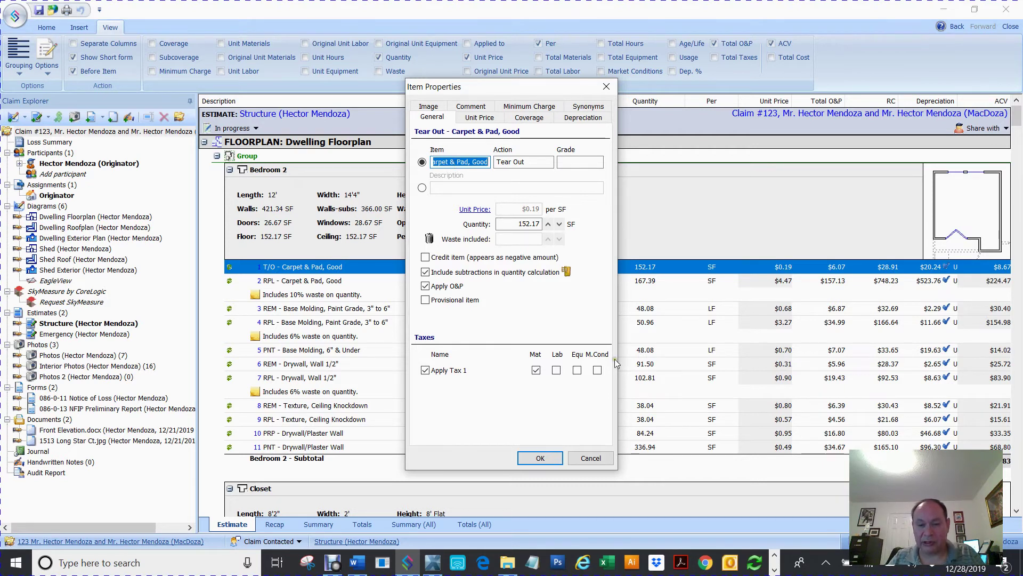
click(591, 458)
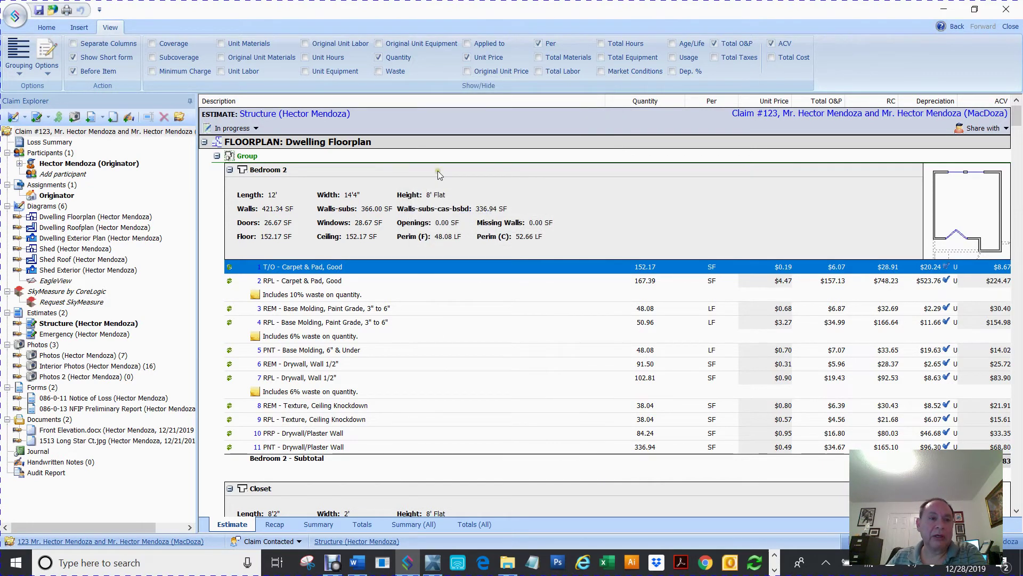
Set up an estimate search that looks in Item for the copied name "Carpet & Pad, Good"
click(46, 28)
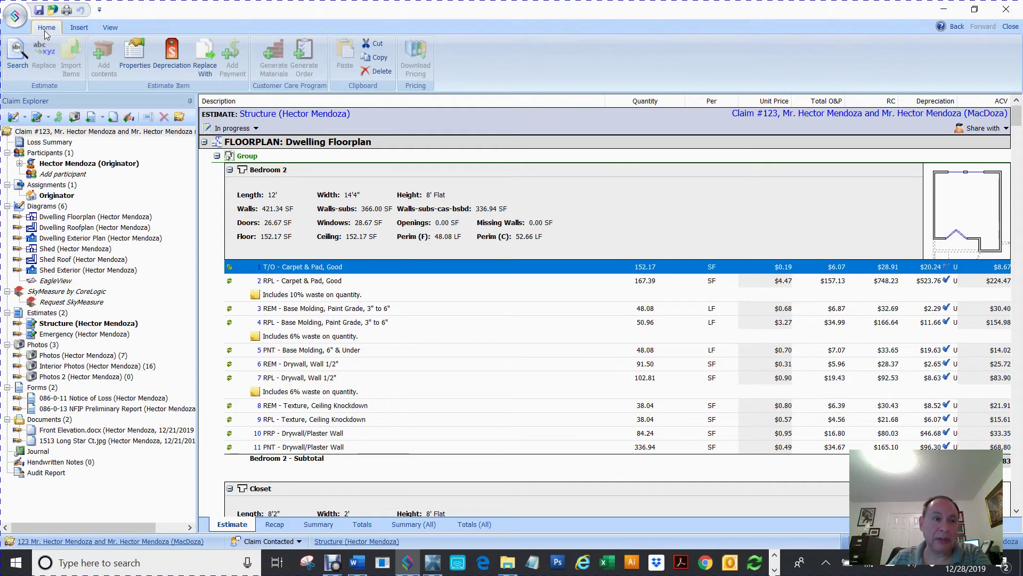
click(17, 50)
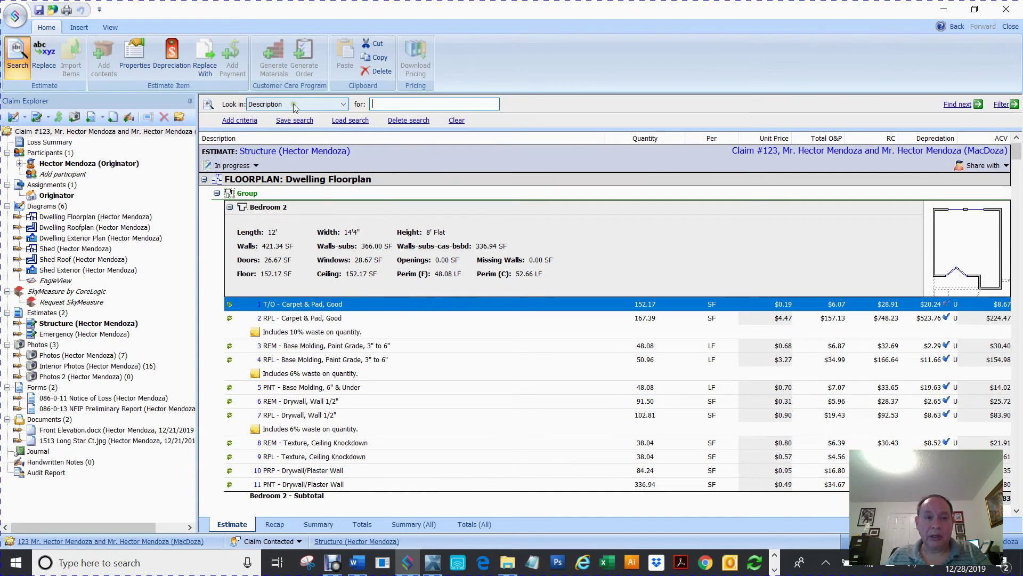
click(344, 105)
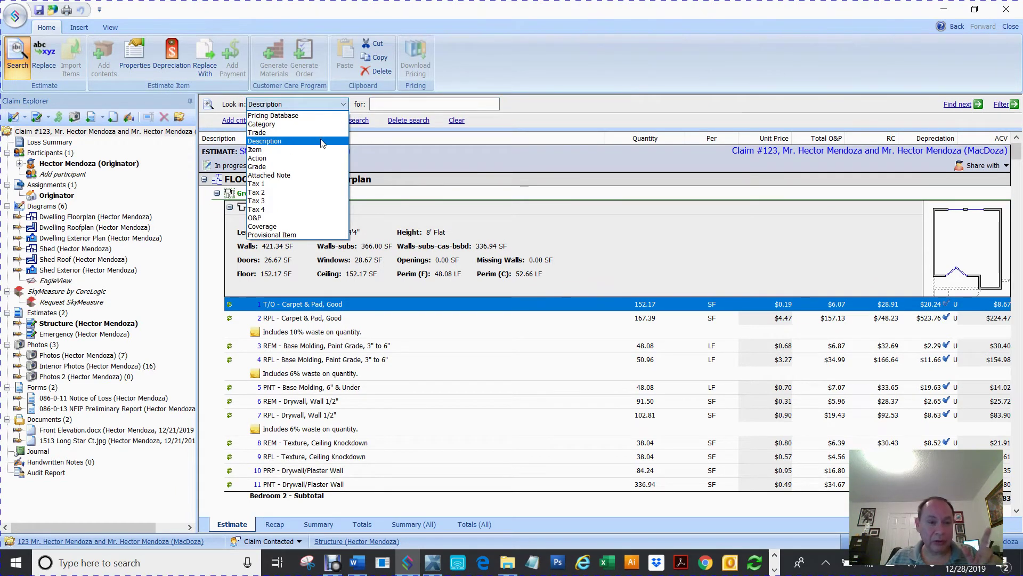
click(295, 150)
click(387, 103)
key(ctrl+v)
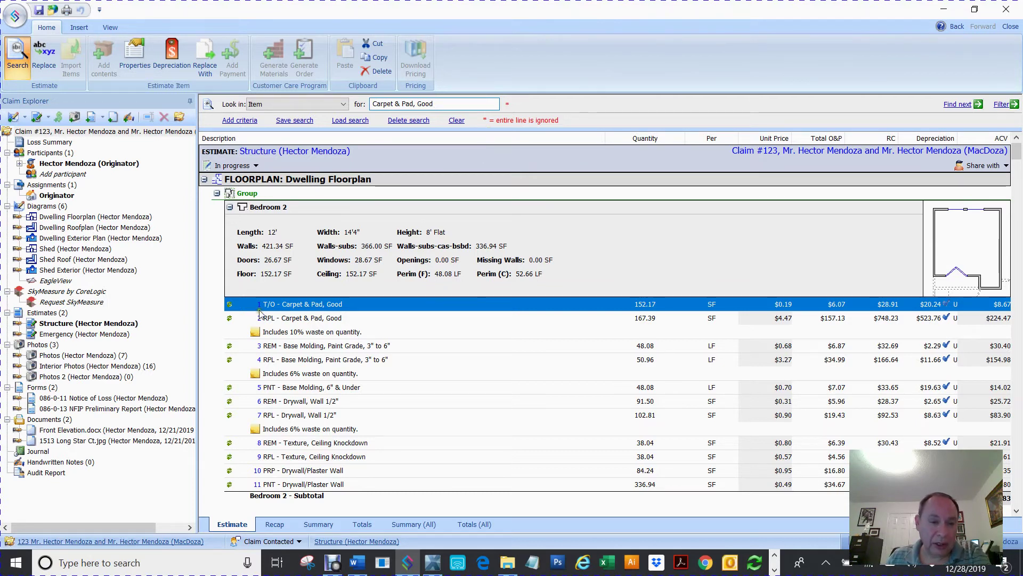
Examine the tear-out and replace Carpet & Pad line items in Bedroom 2 and the Closet that the search covers
drag(265, 307, 625, 314)
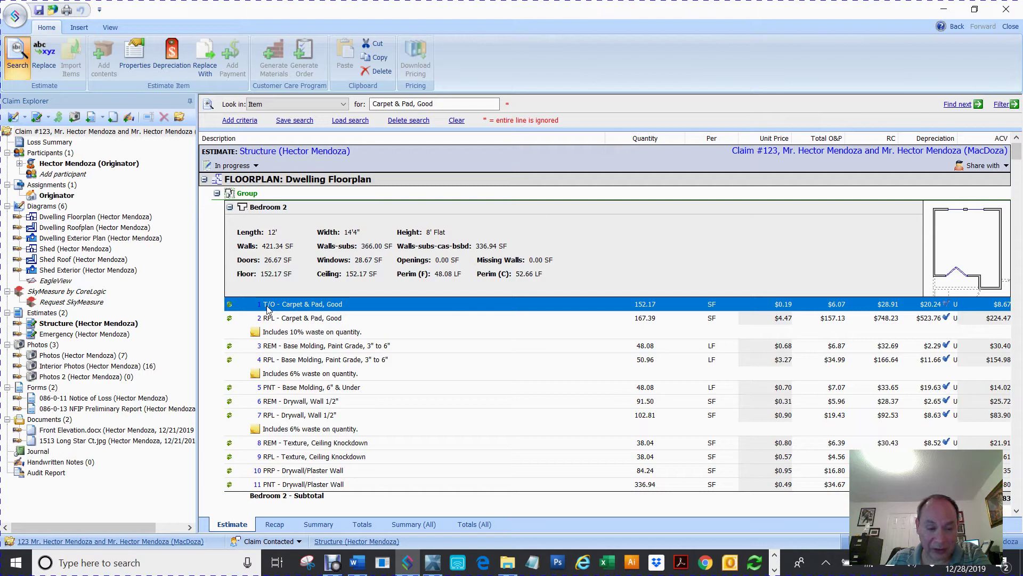
scroll(300, 298, down, 6)
scroll(300, 297, down, 3)
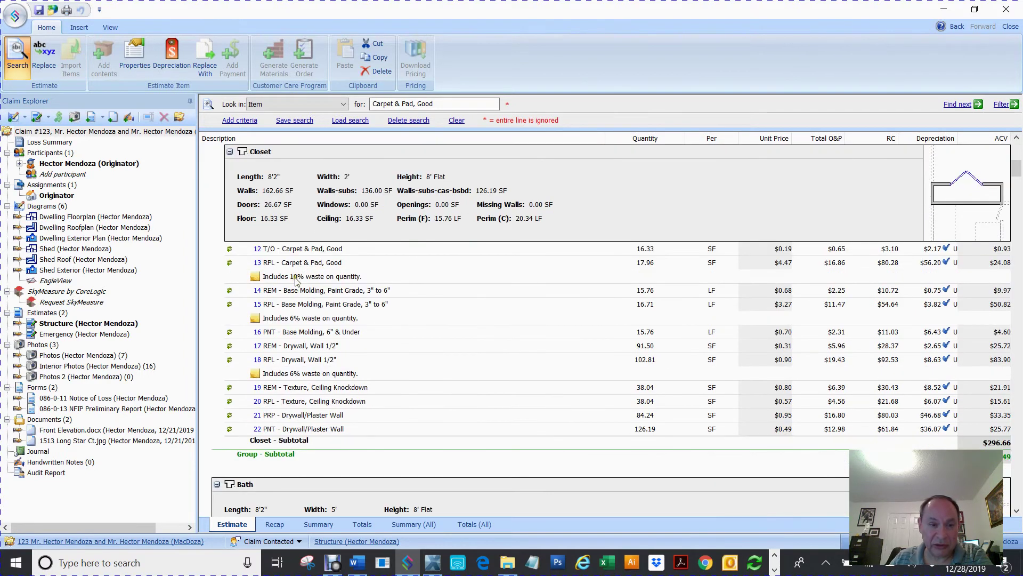
click(281, 251)
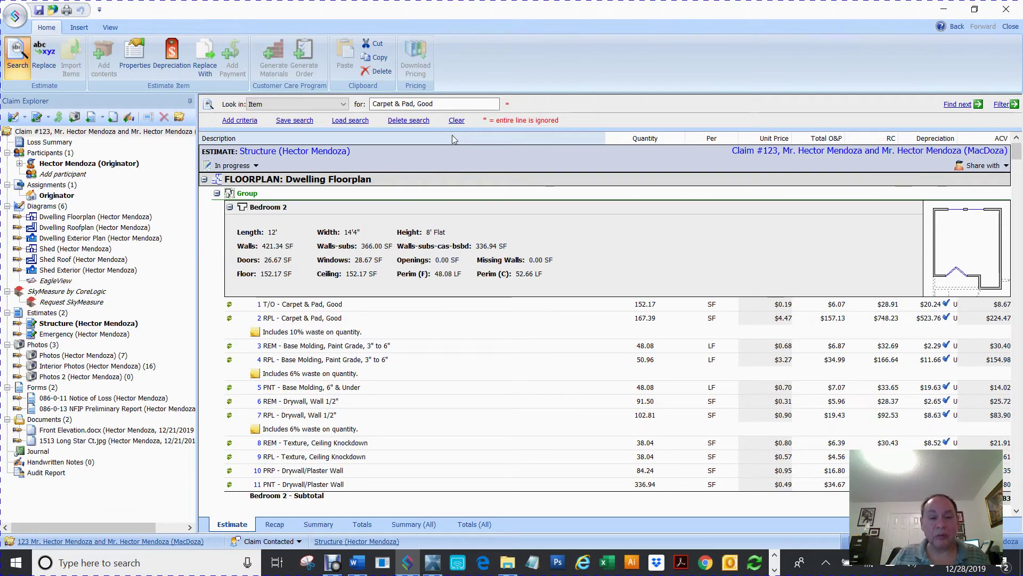
click(286, 320)
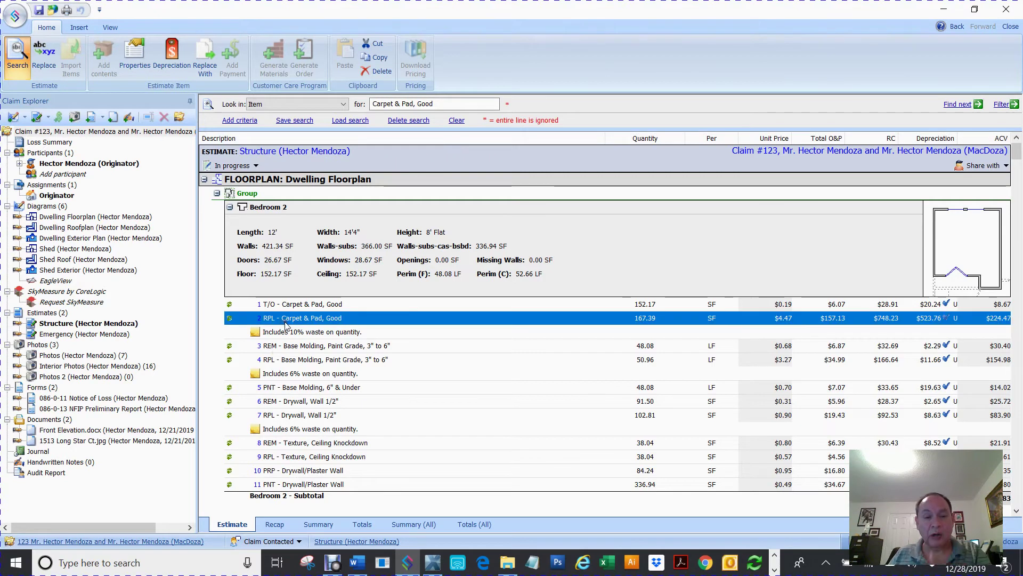
click(285, 306)
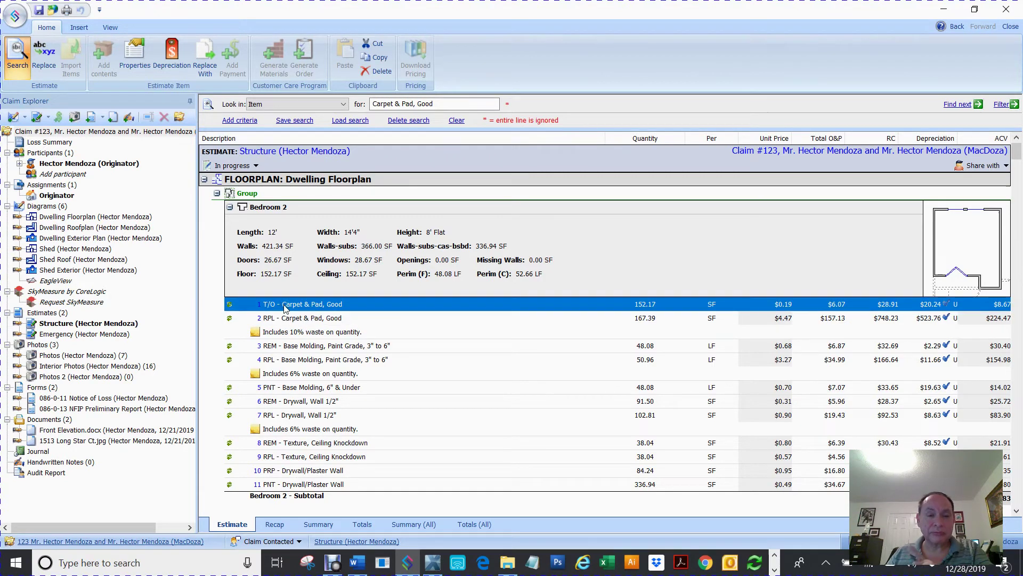
click(443, 101)
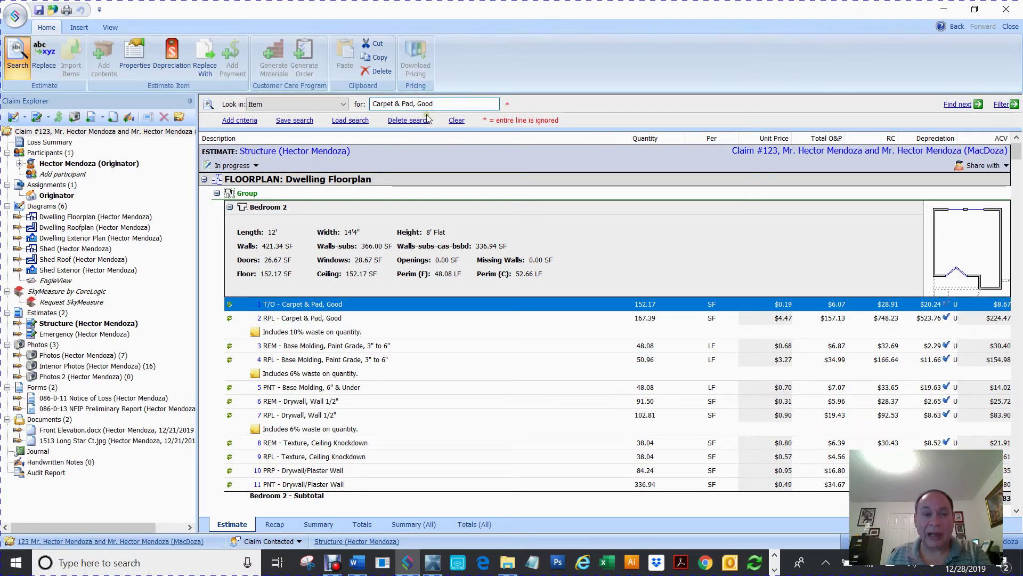
Add a second search criterion that looks in Action for Tear Out
click(252, 119)
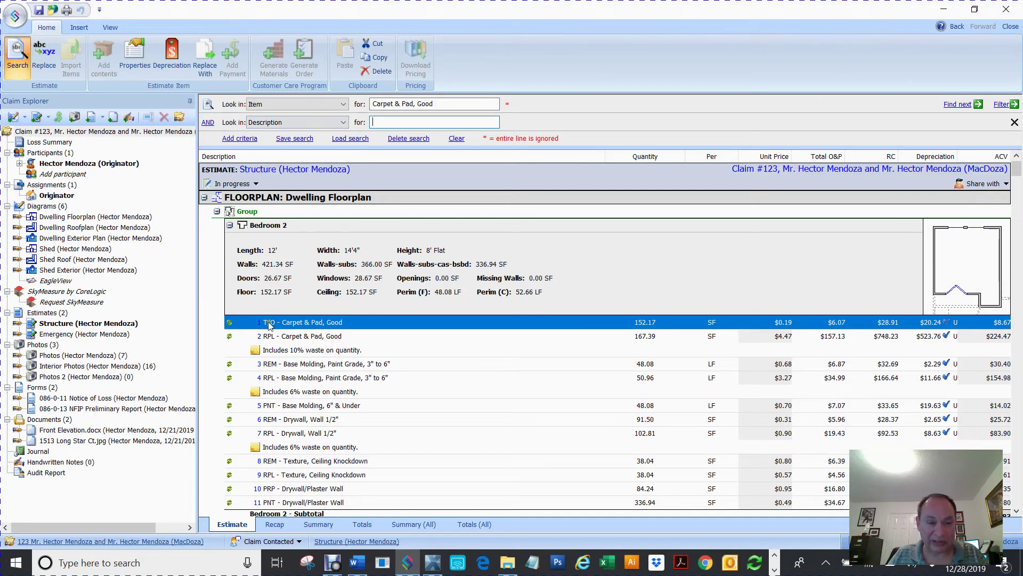
click(337, 122)
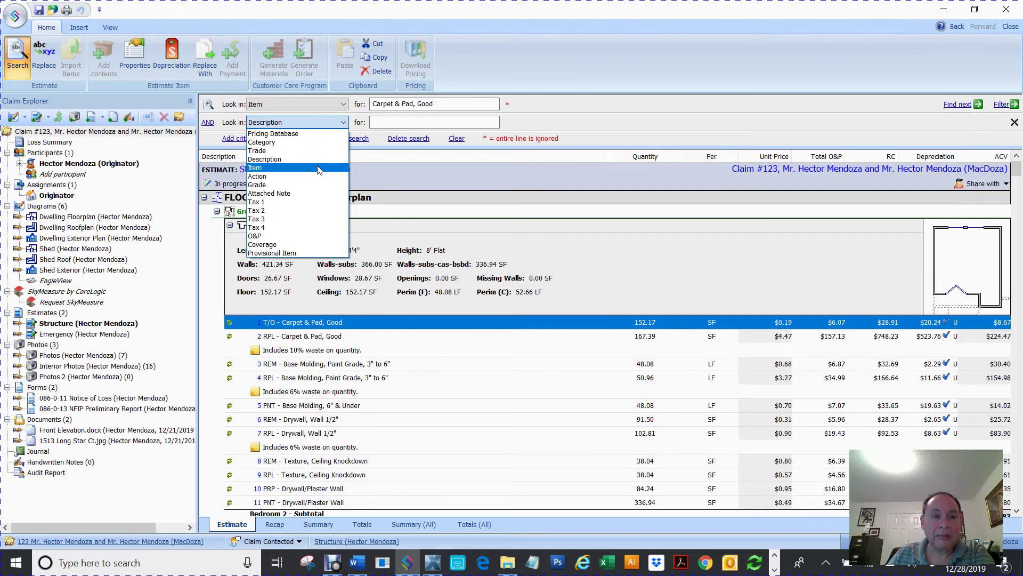
click(278, 177)
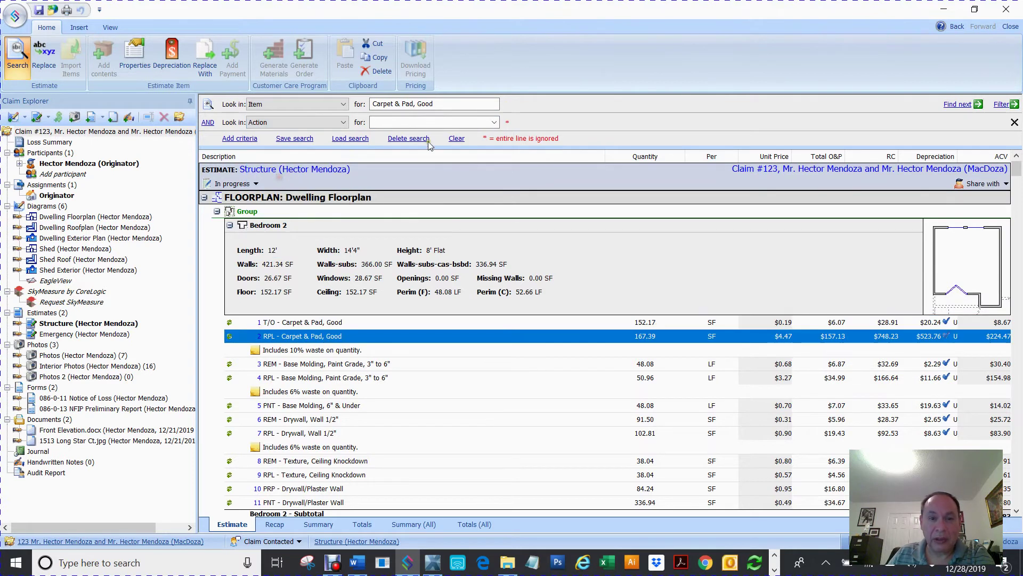
click(495, 124)
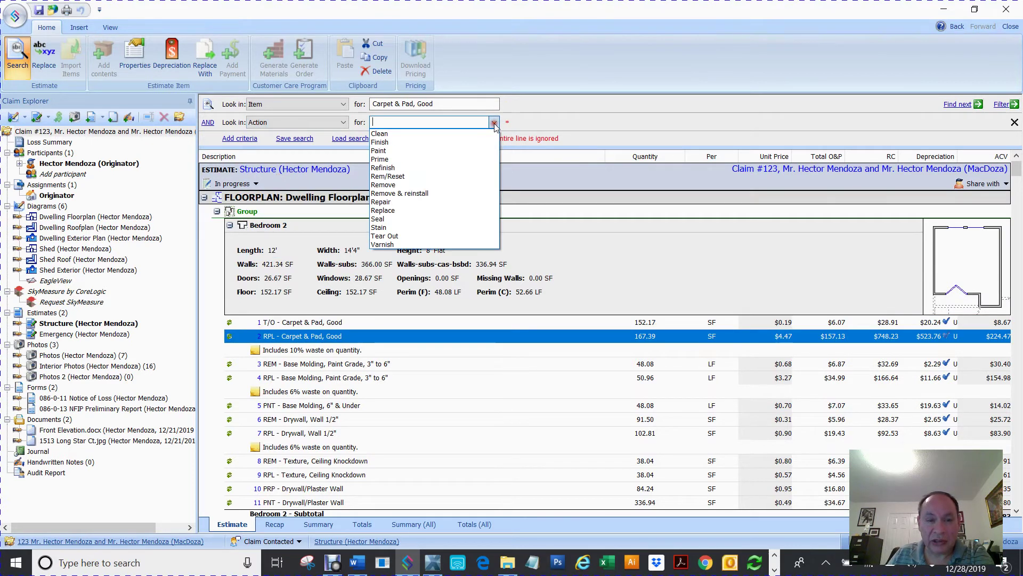
click(408, 237)
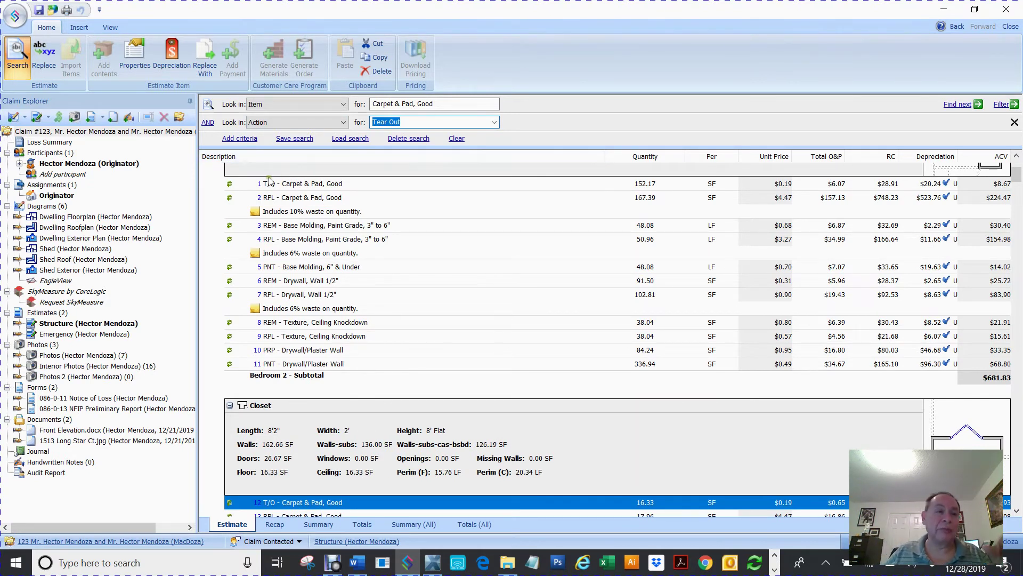
Set up a replacement of the Line Item and browse the item batches to the carpet cleaning entries for a replacement
click(45, 53)
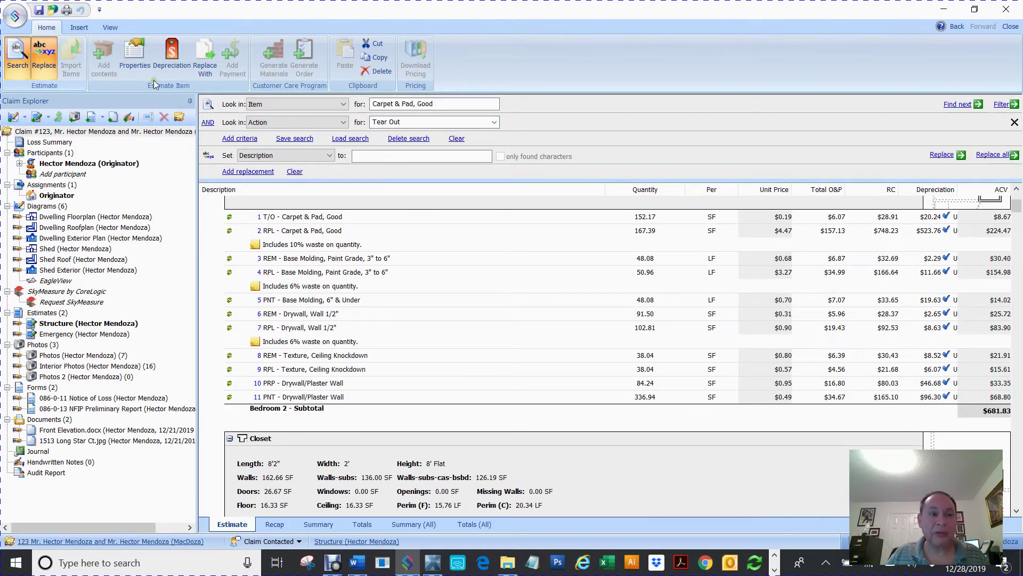
click(328, 155)
scroll(297, 165, up, 5)
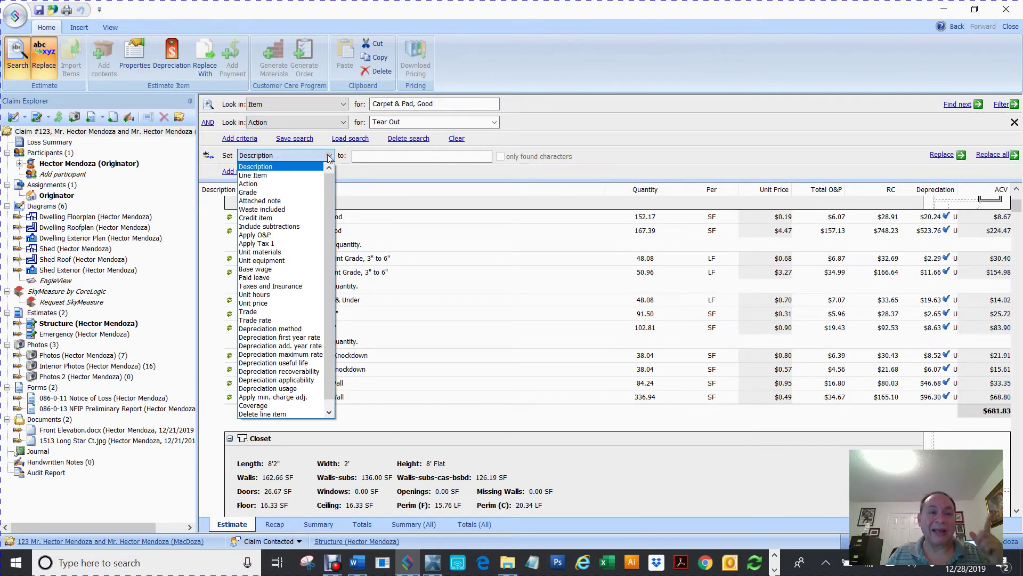
click(291, 181)
click(406, 156)
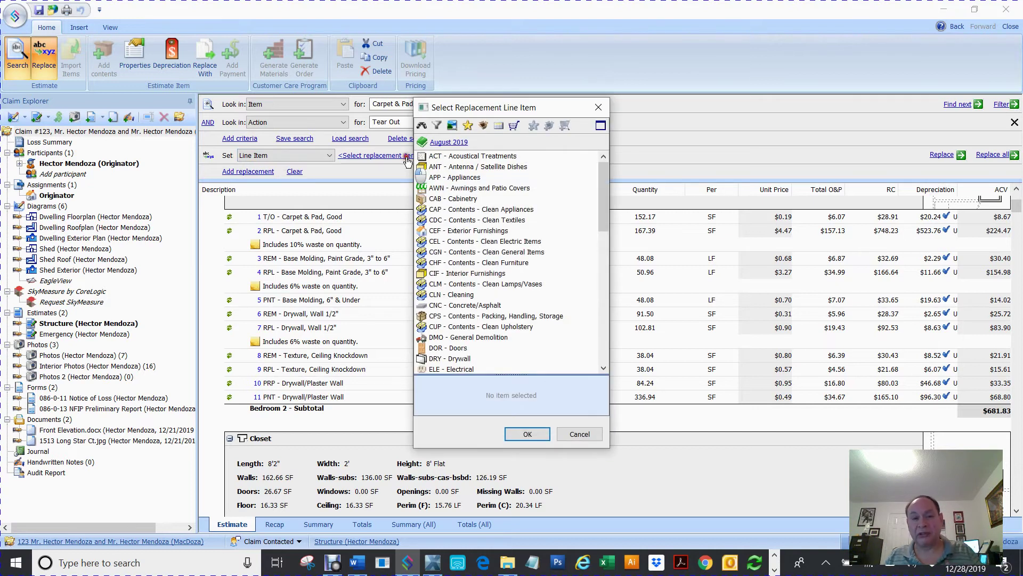
click(484, 126)
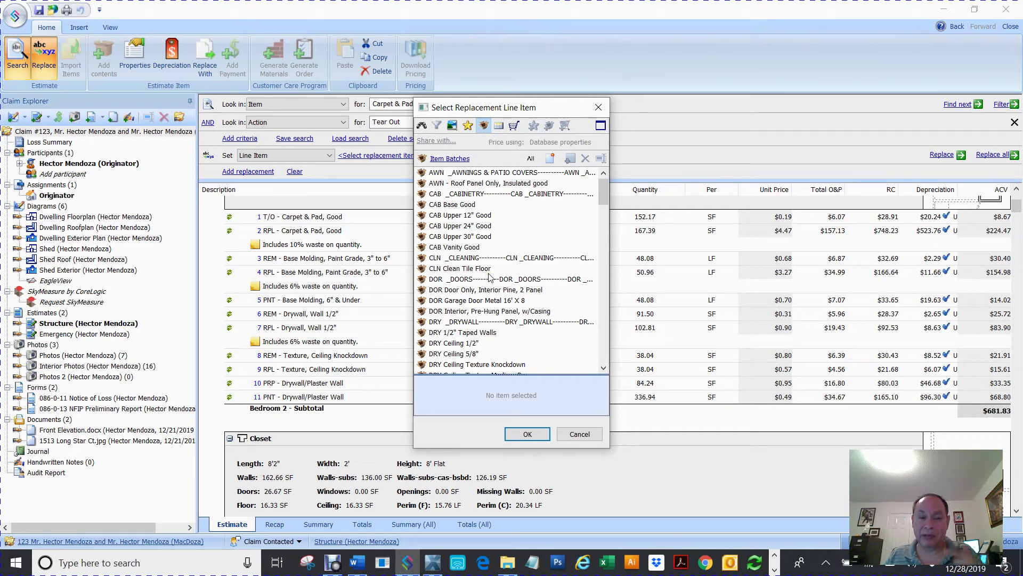
scroll(490, 277, down, 12)
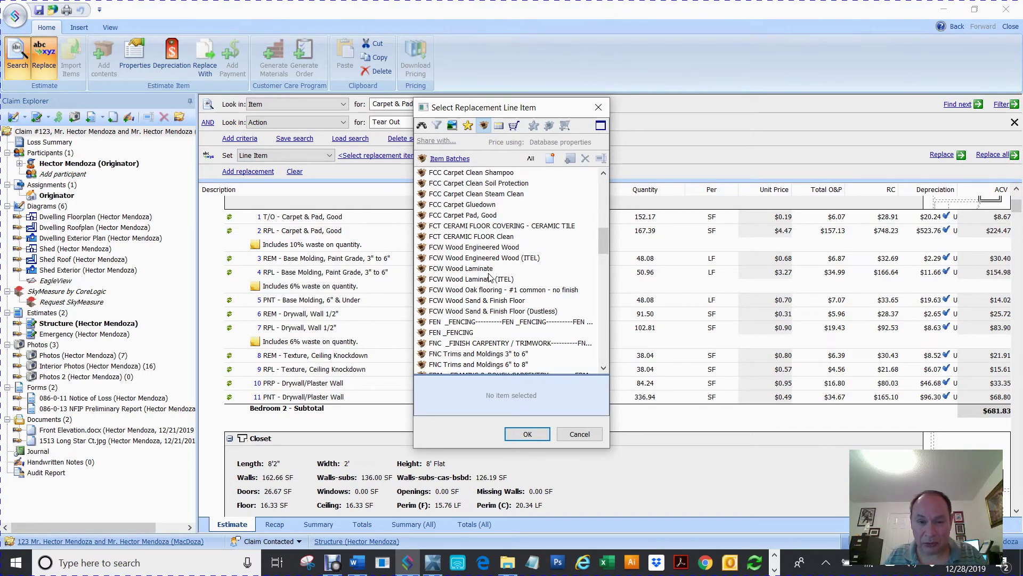
Try to accept the whole FCC Carpet Clean Shampoo batch as the replacement line item
click(467, 172)
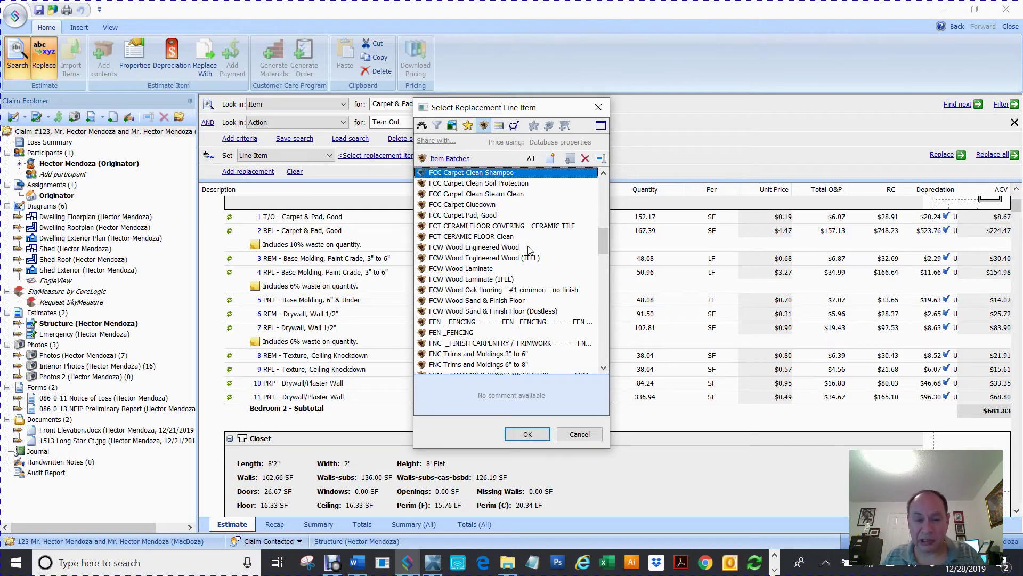
click(530, 436)
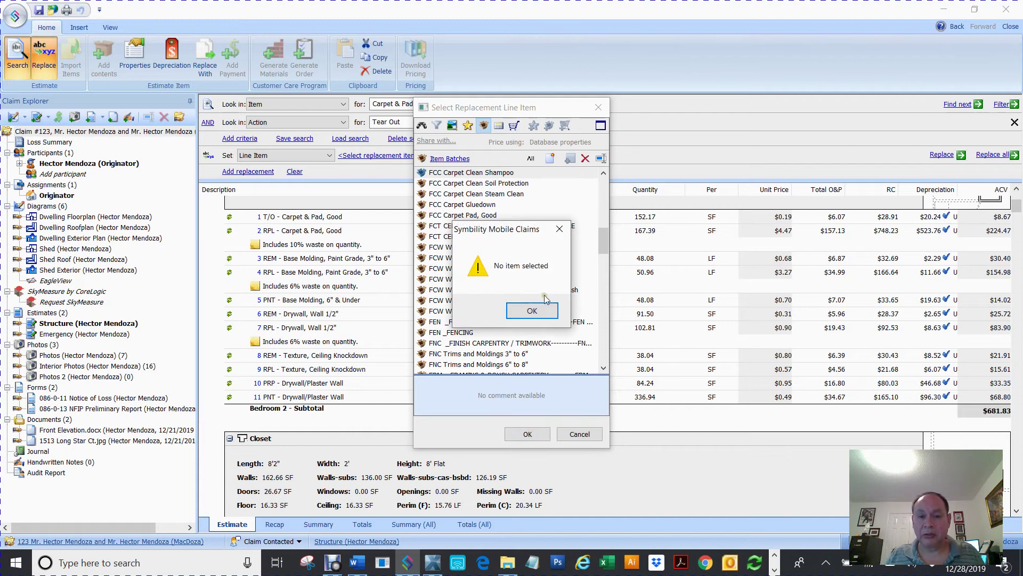
click(532, 310)
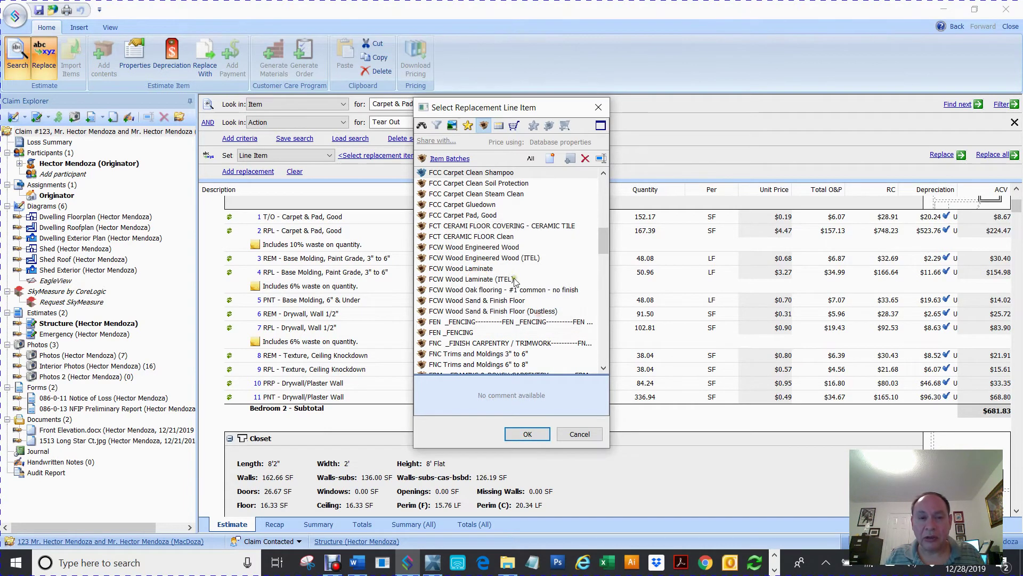
Choose Carpet Wall, Shampoo from inside the FCC Carpet Clean Shampoo batch as the replacement line item
double_click(422, 174)
click(430, 176)
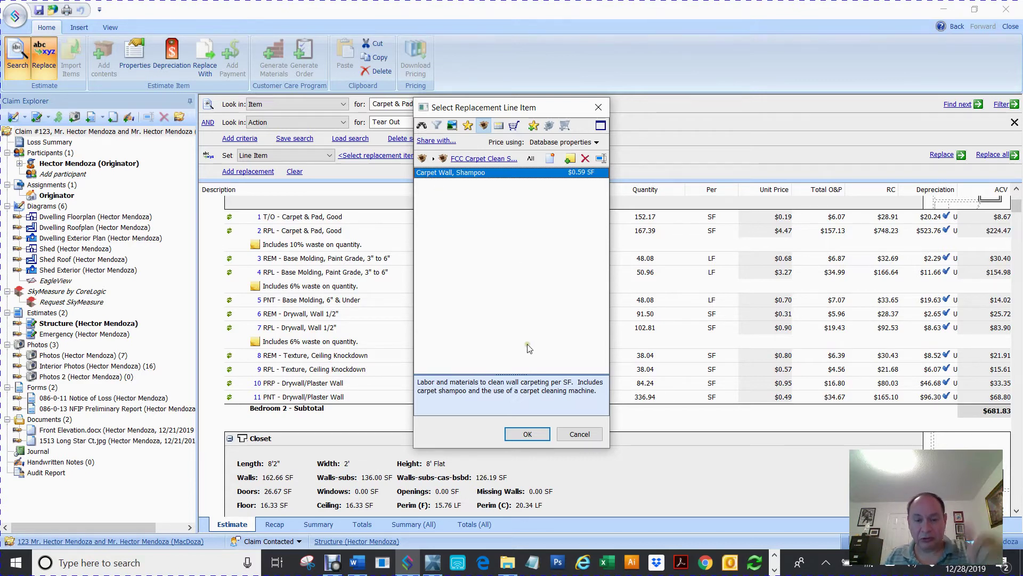
click(524, 434)
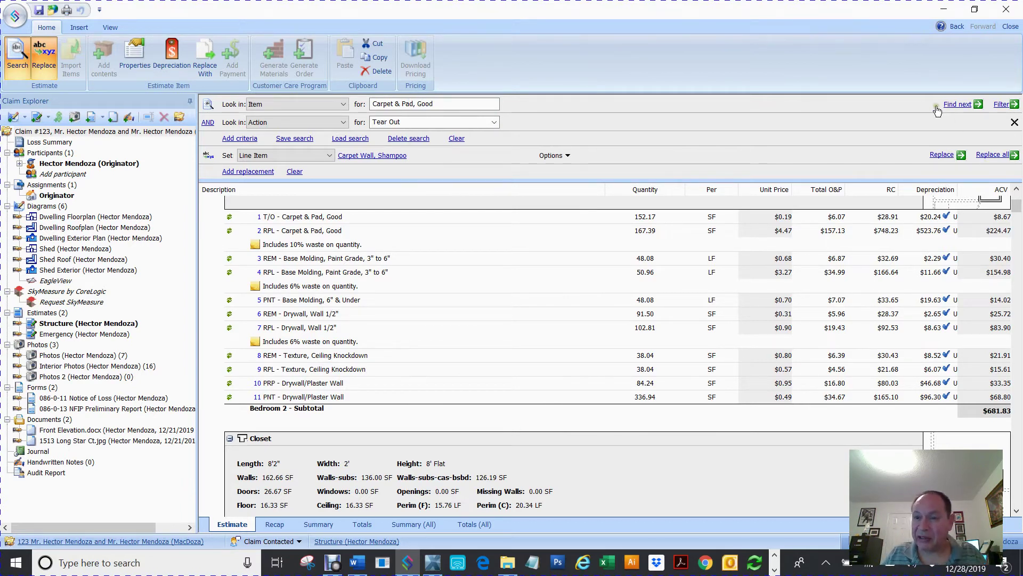
Replace all matching Carpet & Pad, Good tear-out line items in the estimate with Carpet Wall, Shampoo
click(989, 155)
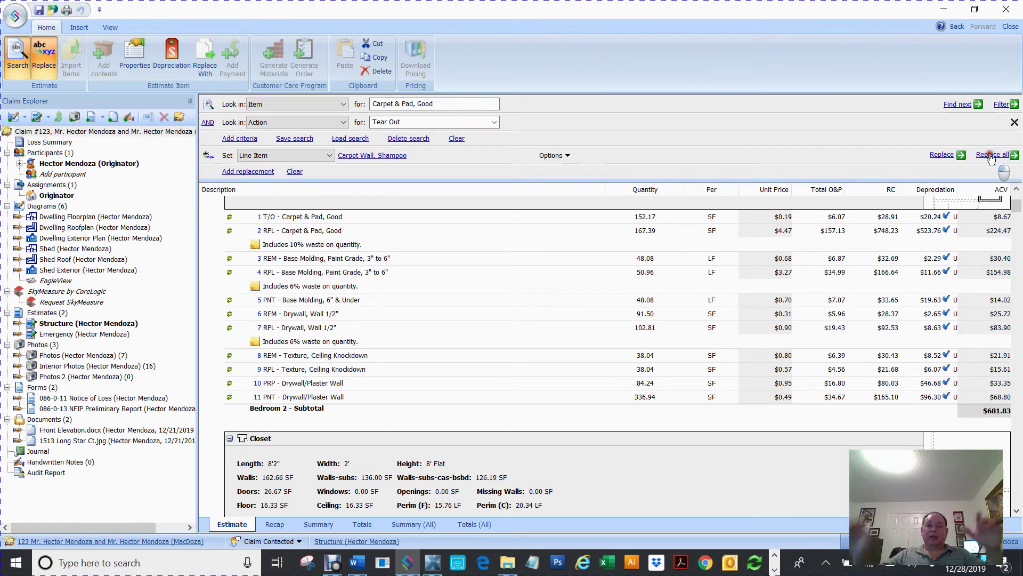
click(528, 194)
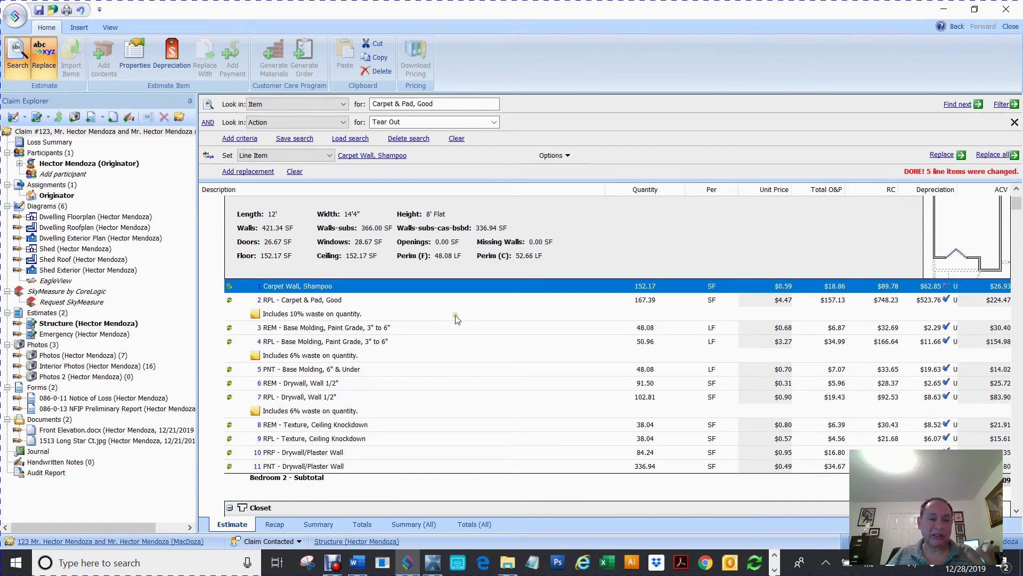
scroll(457, 320, up, 2)
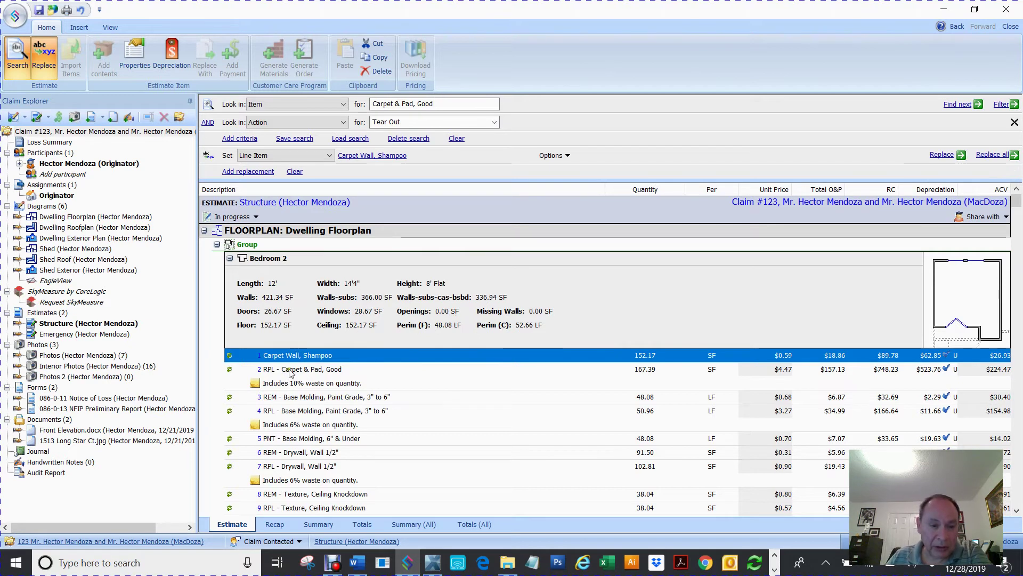
Change the Action search criterion to Replace, keeping Carpet & Pad, Good as the item searched for
click(454, 104)
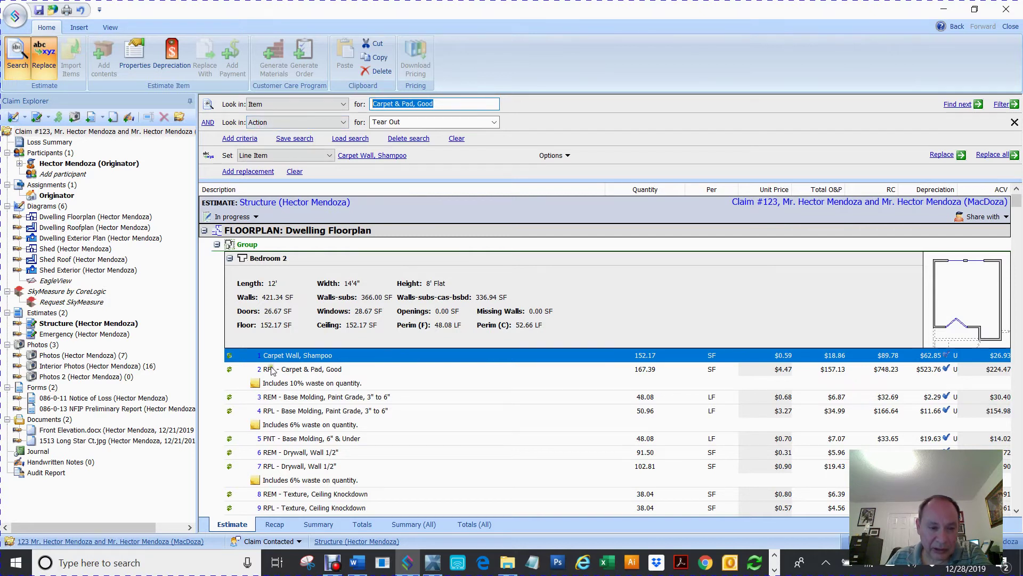
click(494, 122)
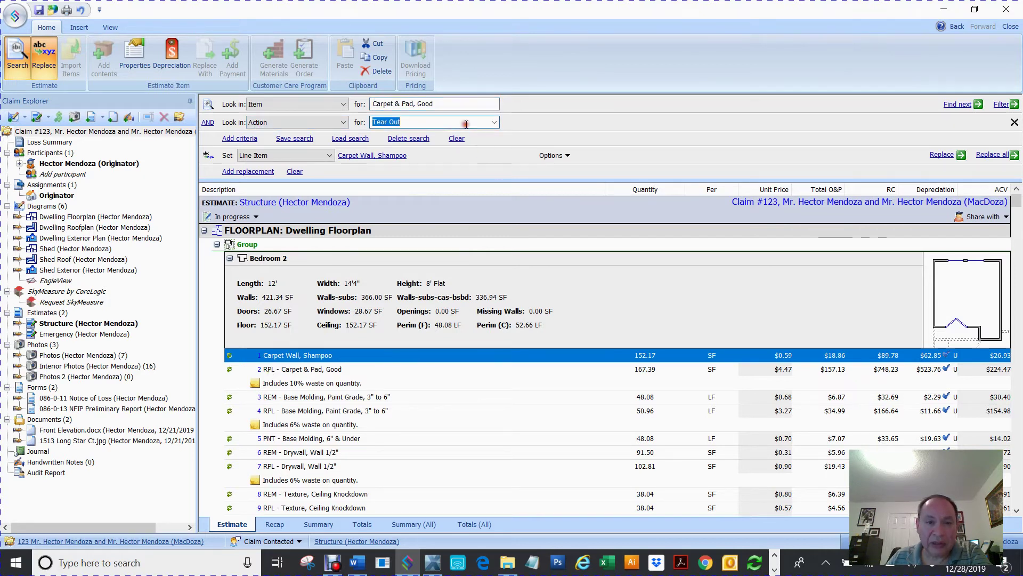
click(494, 123)
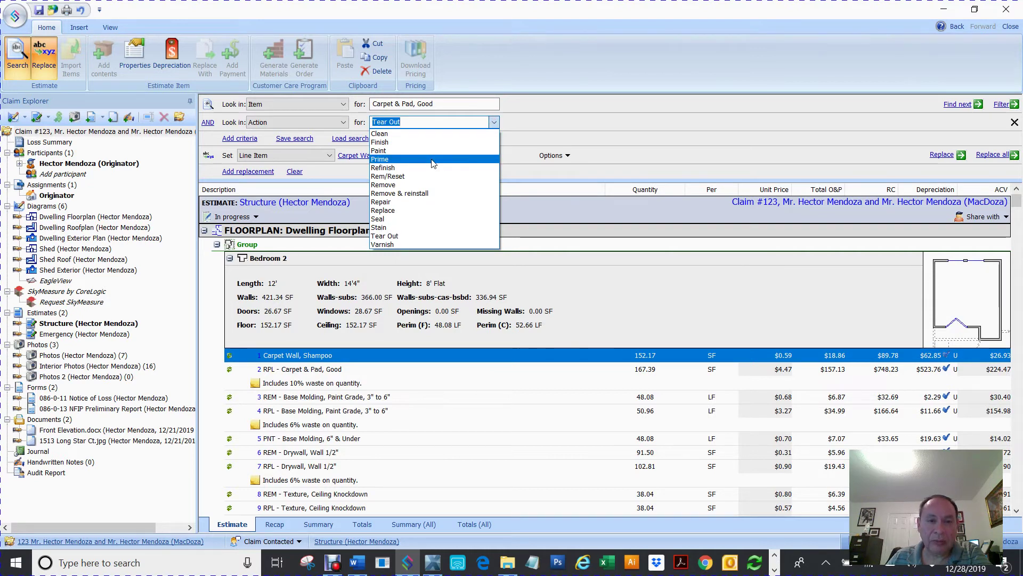
click(402, 210)
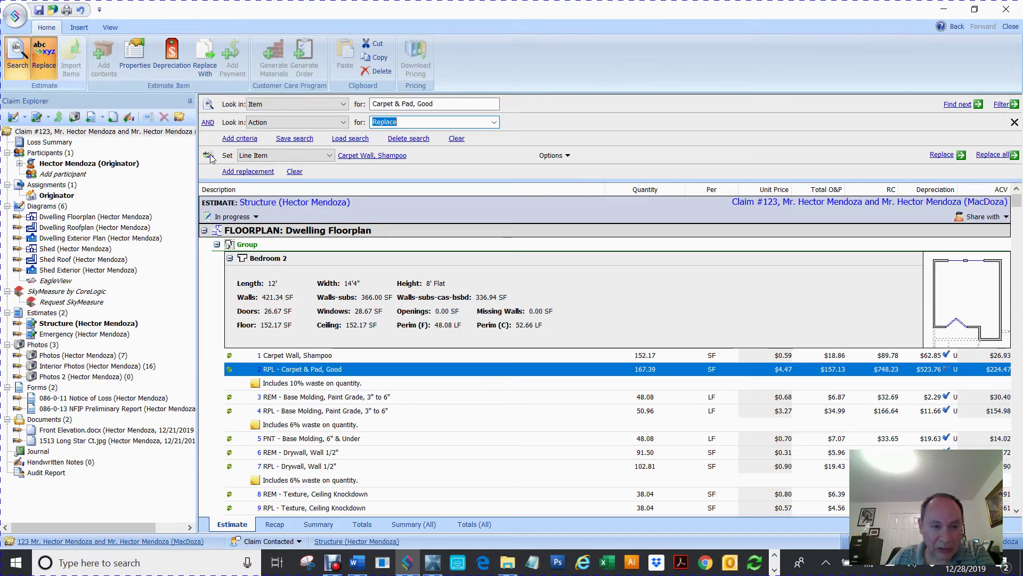
Set the replacement to Delete line item and apply it to all matching Carpet & Pad, Good replace items
click(329, 155)
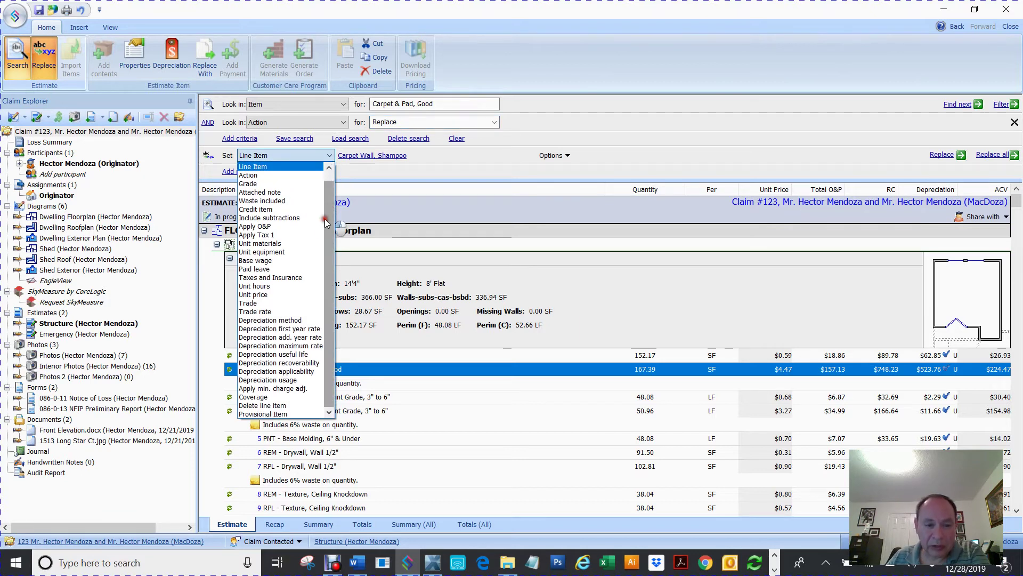
click(266, 405)
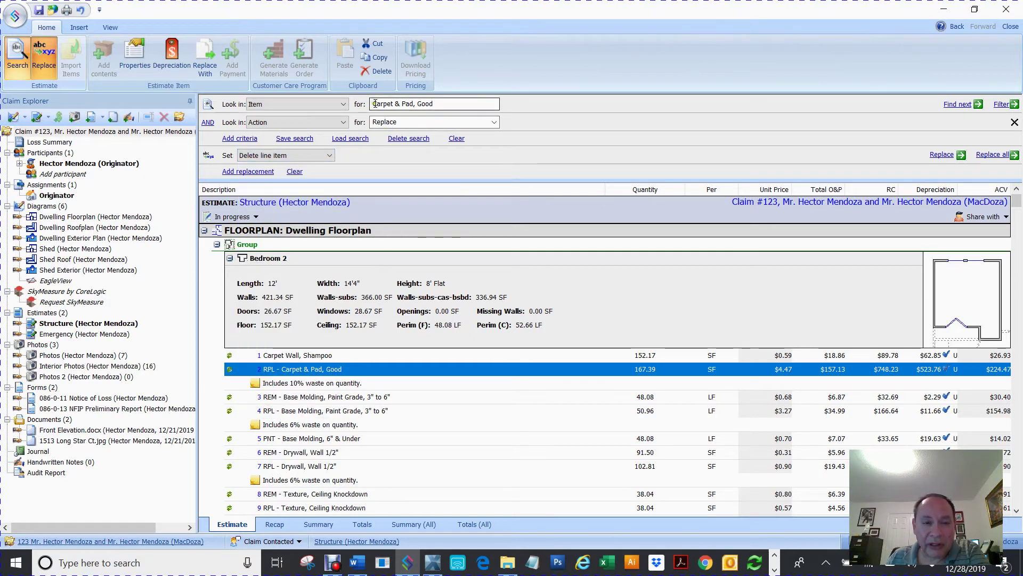
drag(373, 103, 446, 104)
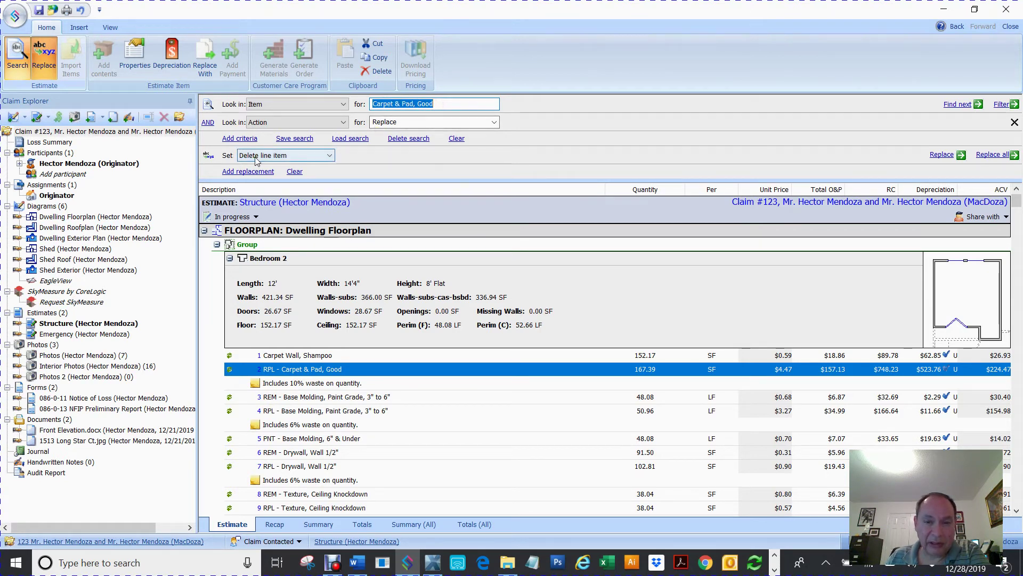
click(987, 156)
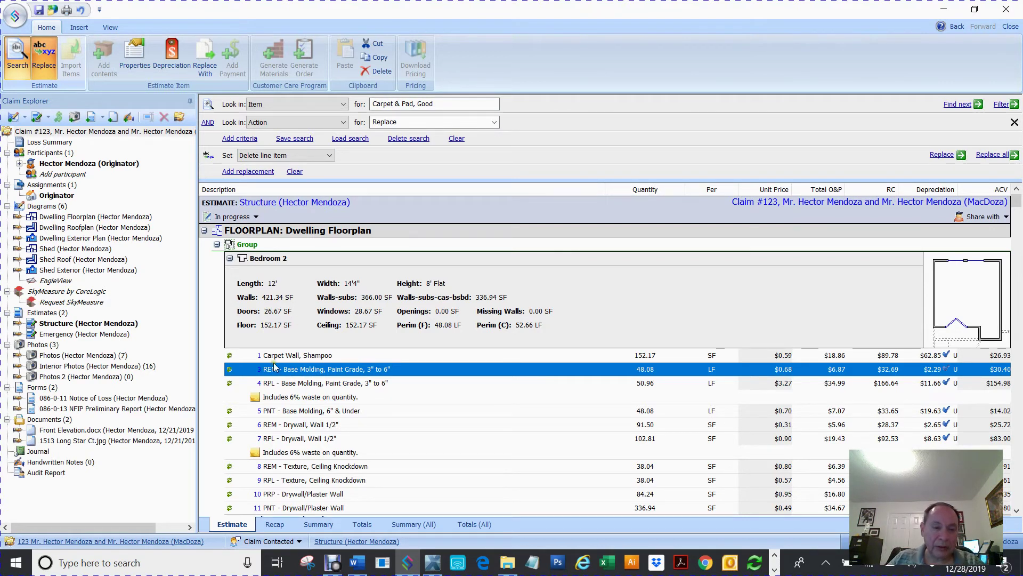
Examine the carpet line items room by room, from Bedroom 2 and its closet through the Computer room to the Living Room
click(291, 354)
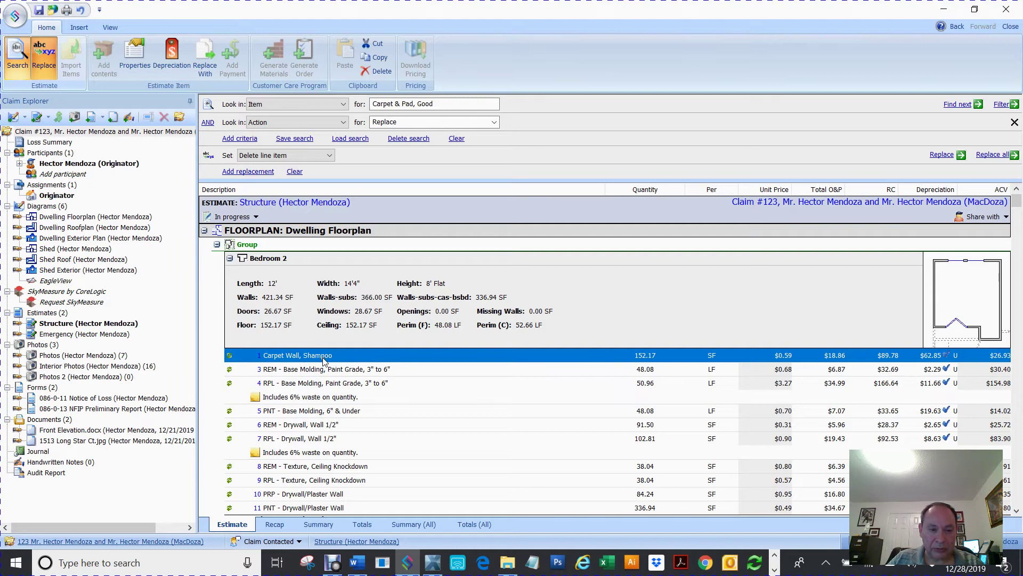
scroll(323, 360, down, 7)
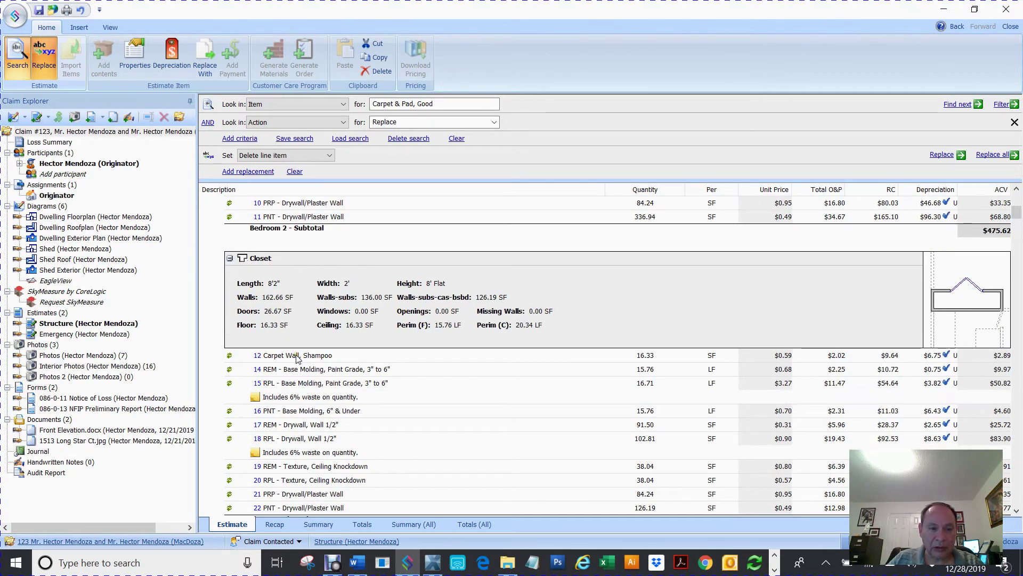
scroll(297, 358, down, 5)
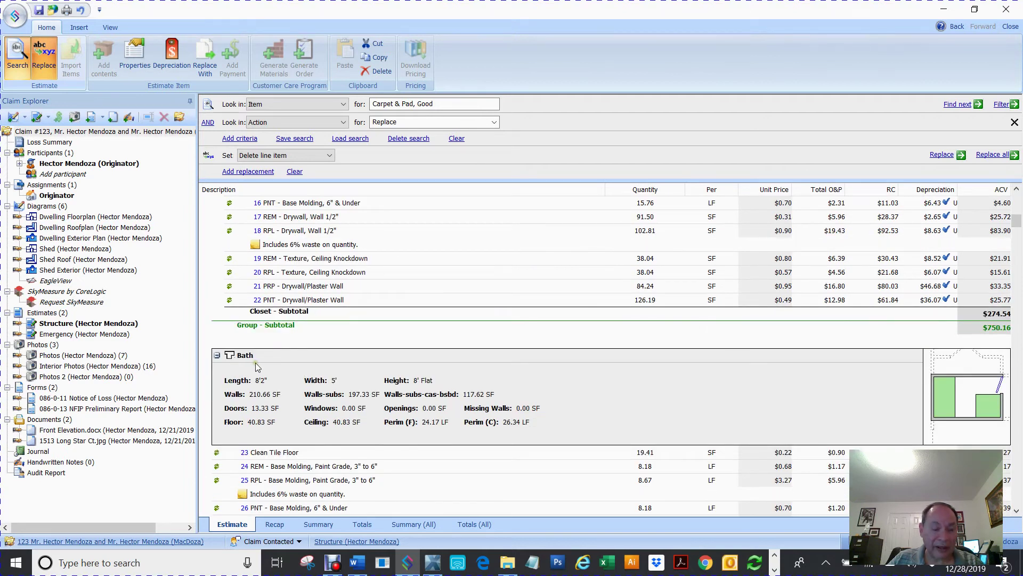
scroll(256, 367, down, 1)
scroll(269, 379, down, 1)
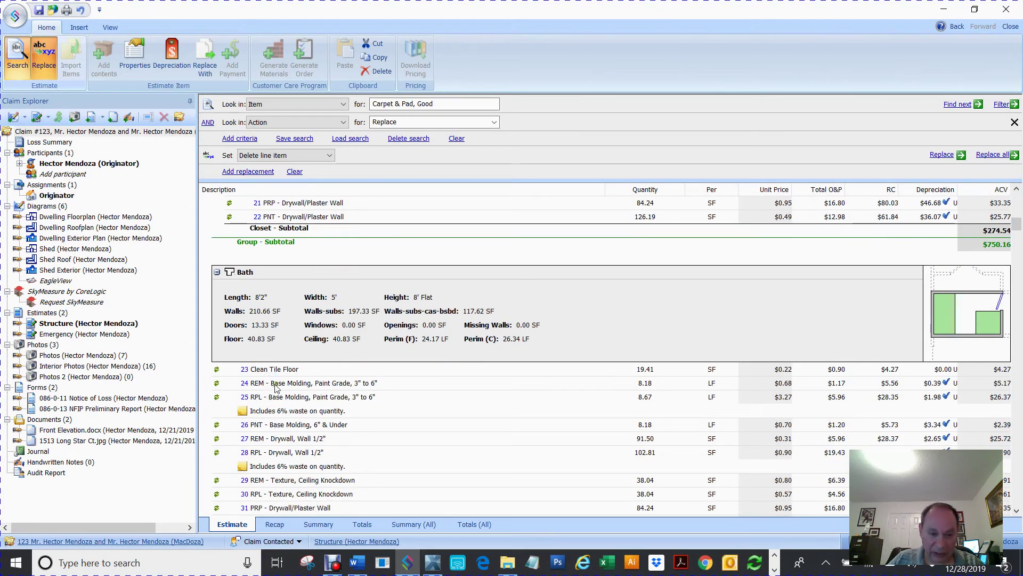
scroll(344, 382, down, 7)
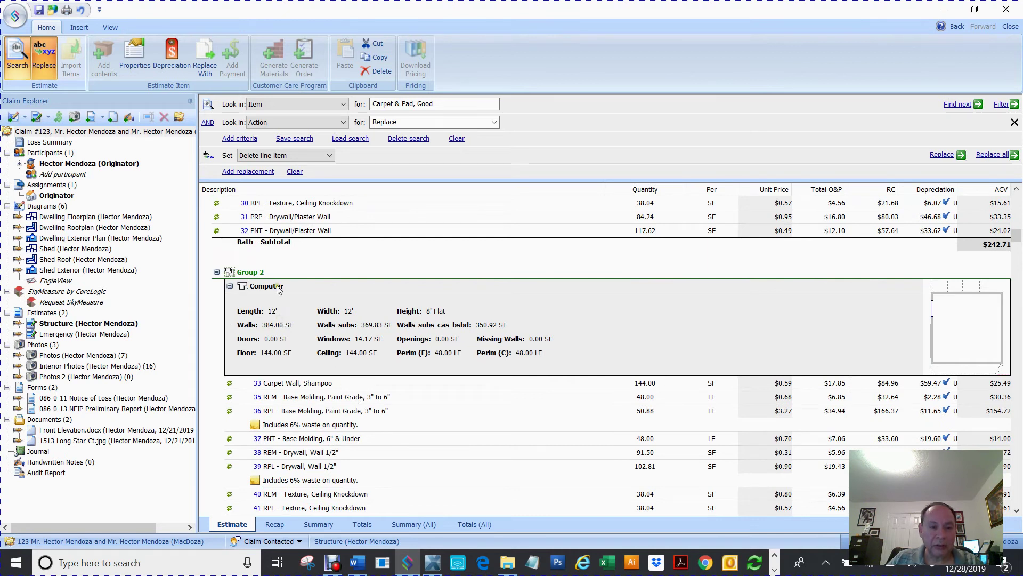
click(301, 384)
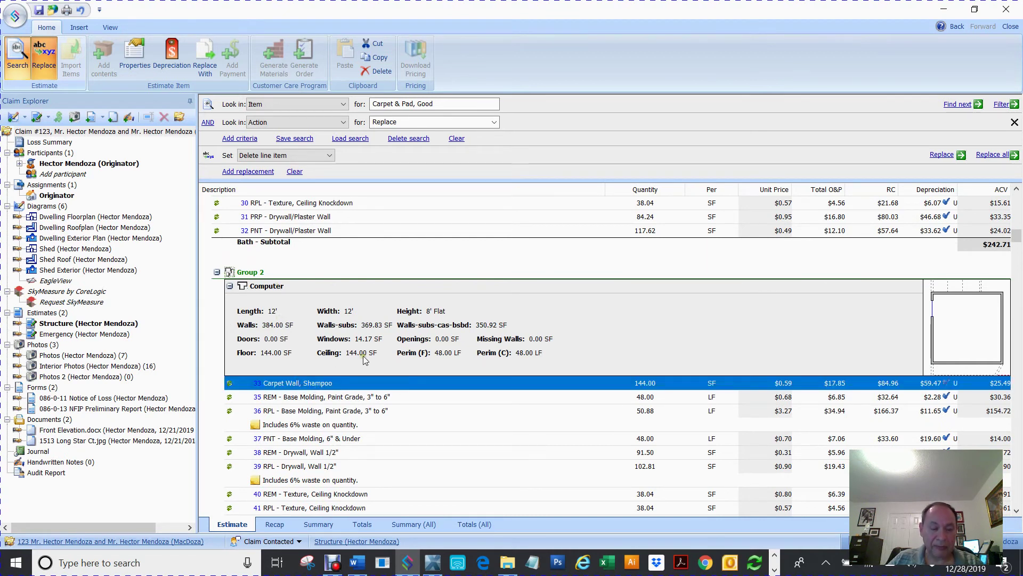
scroll(365, 360, down, 10)
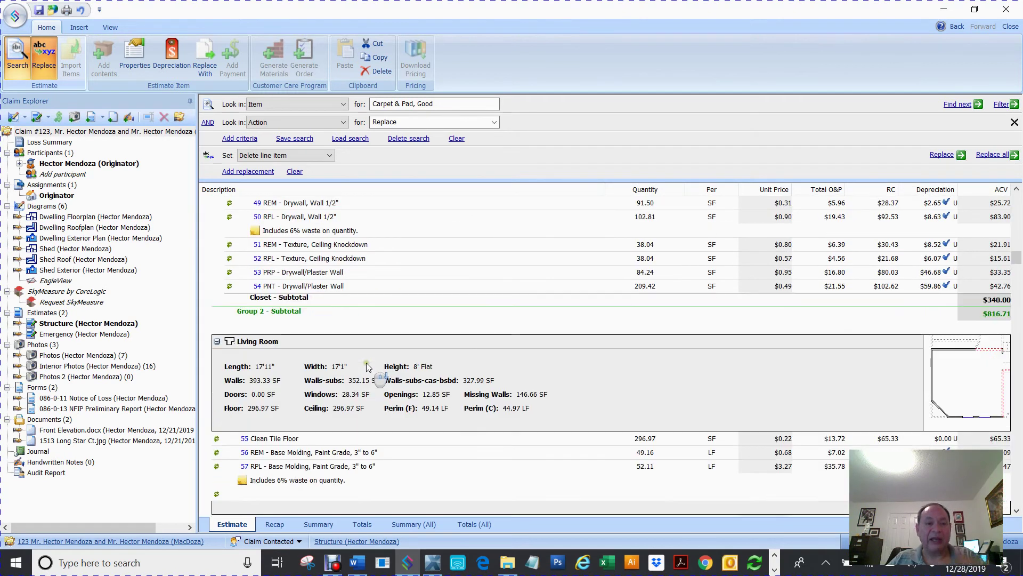
scroll(366, 365, up, 15)
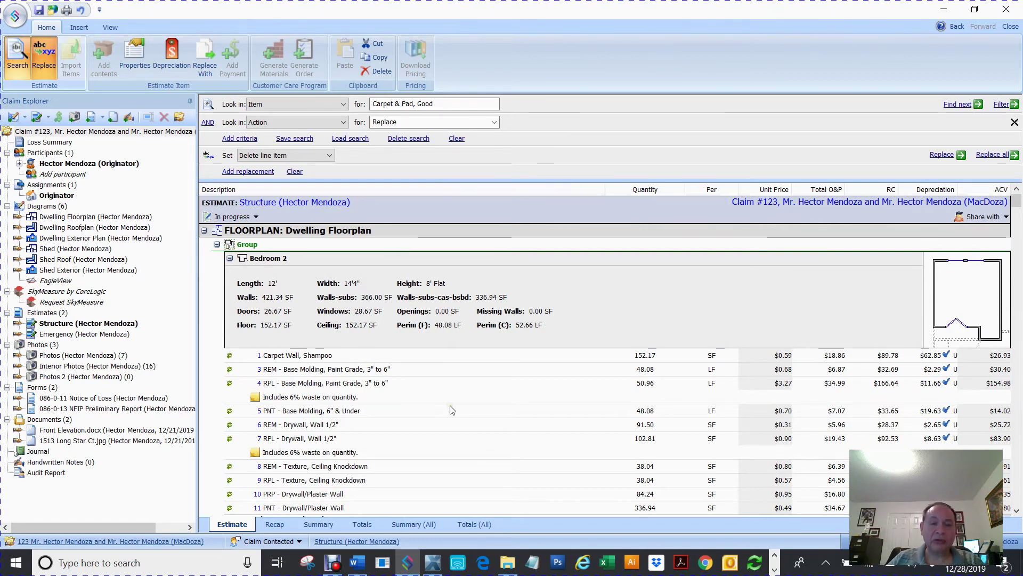
scroll(452, 410, down, 10)
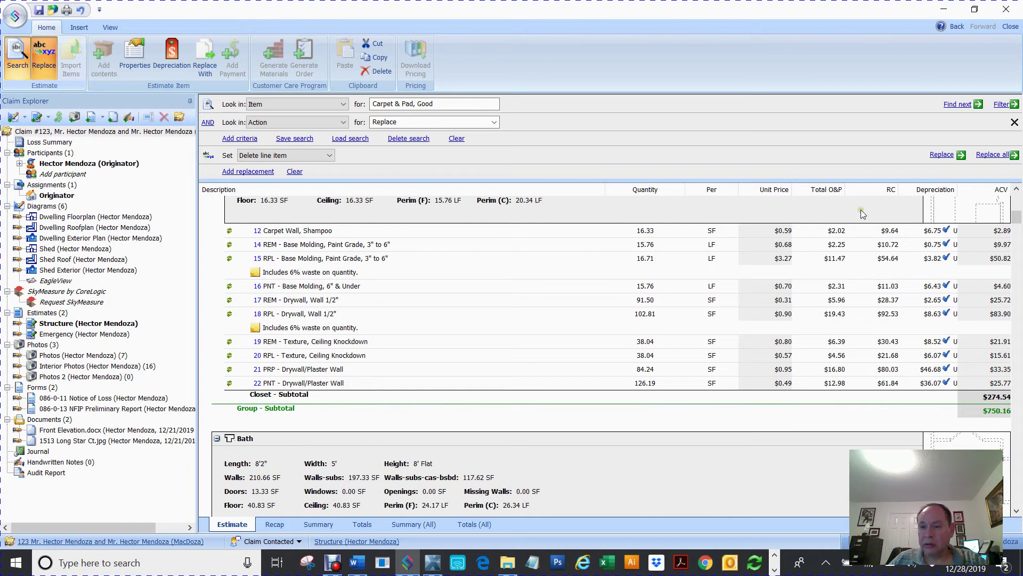
Show the Coverage column in the estimate's line item list
click(112, 28)
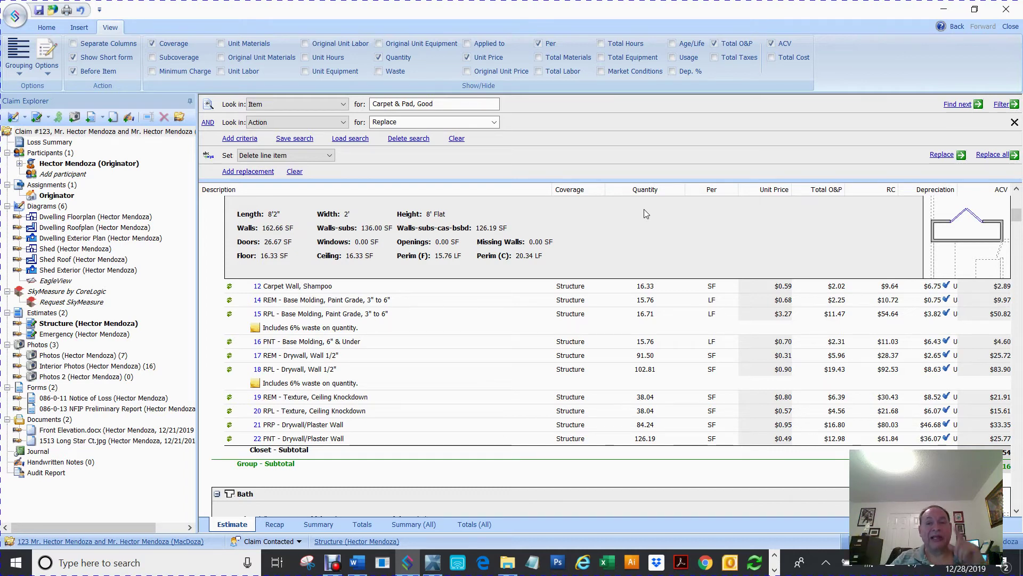
Examine the coverage assigned to the dwelling's line items and to the Shed Exterior, Shed and Shed Roof items
scroll(594, 296, down, 15)
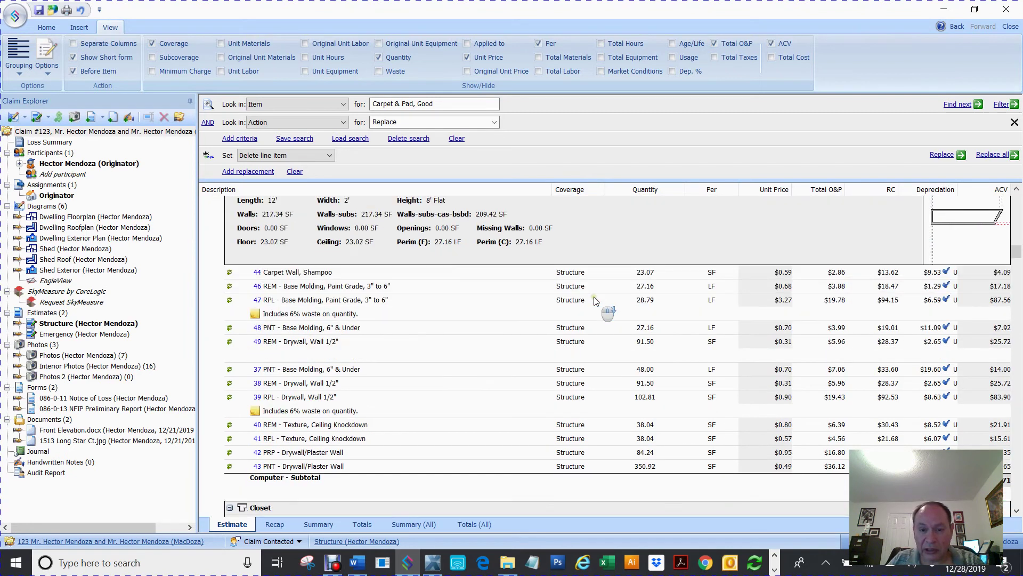
scroll(594, 296, down, 10)
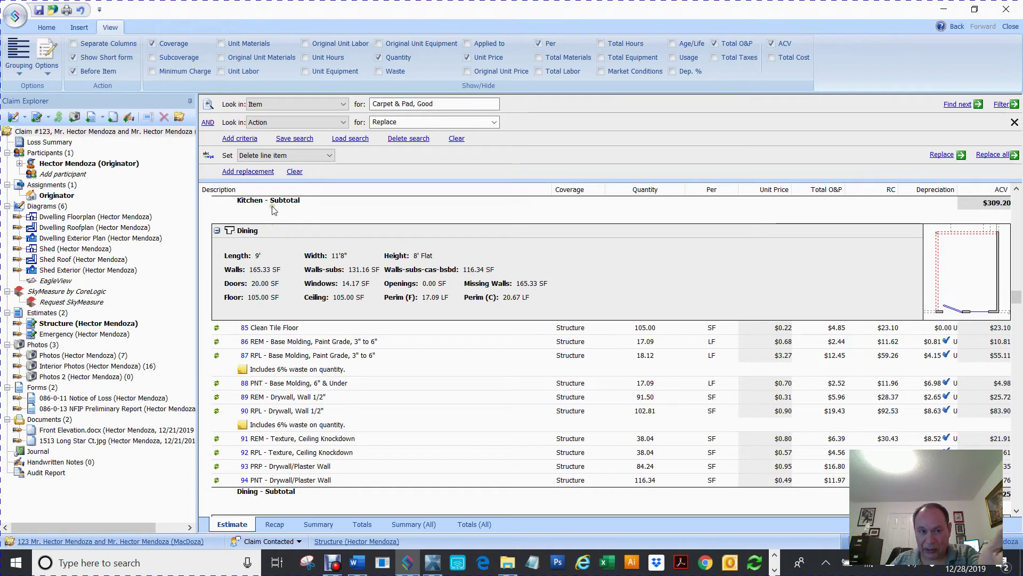
scroll(390, 264, down, 2)
scroll(391, 264, down, 3)
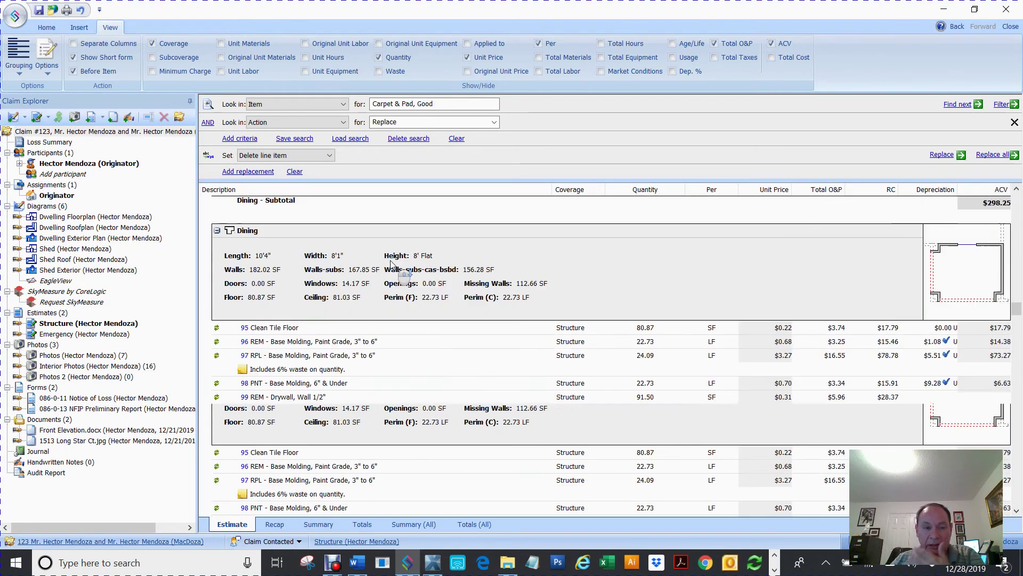
scroll(635, 320, down, 3)
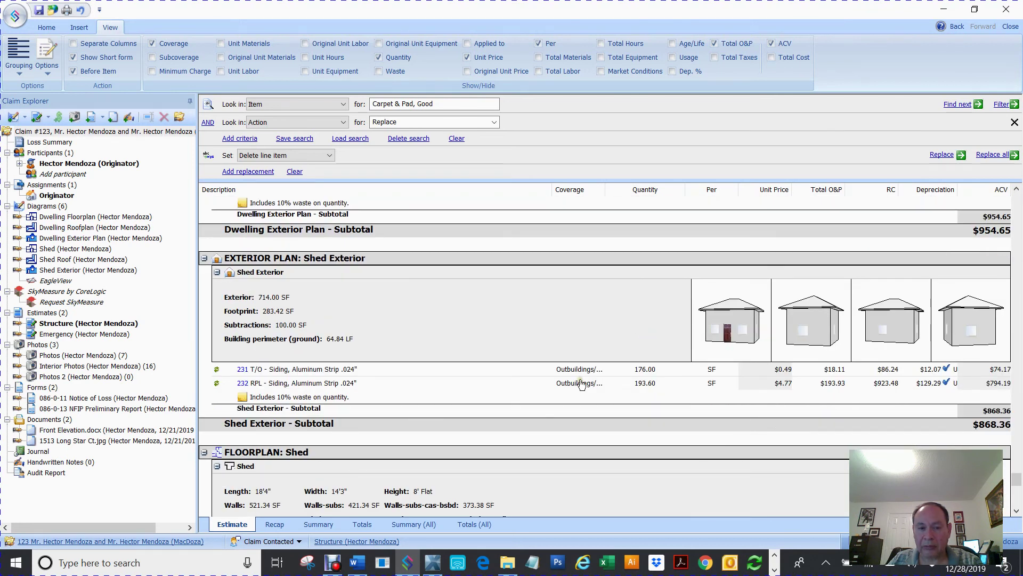
middle_click(593, 397)
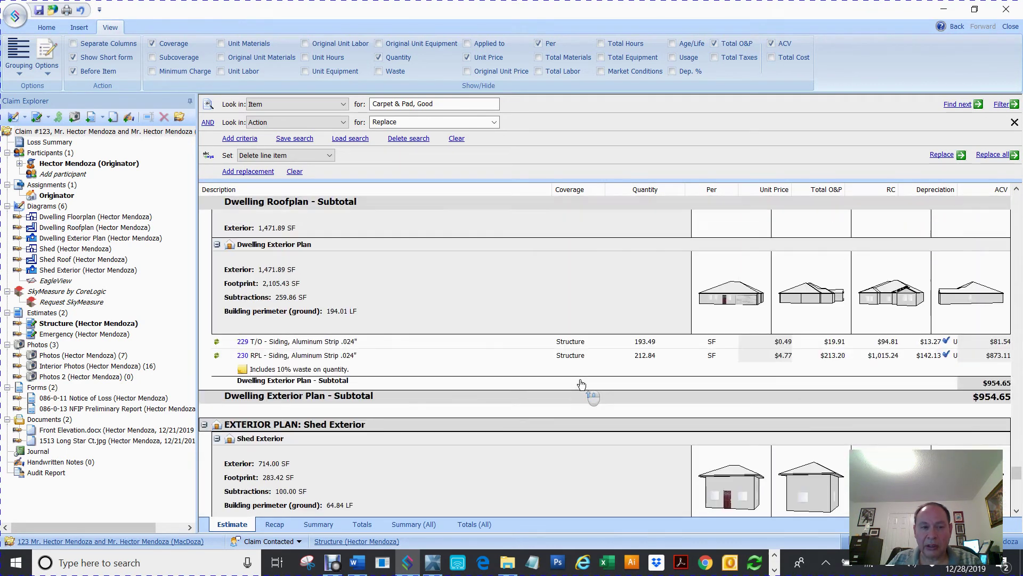
middle_click(581, 384)
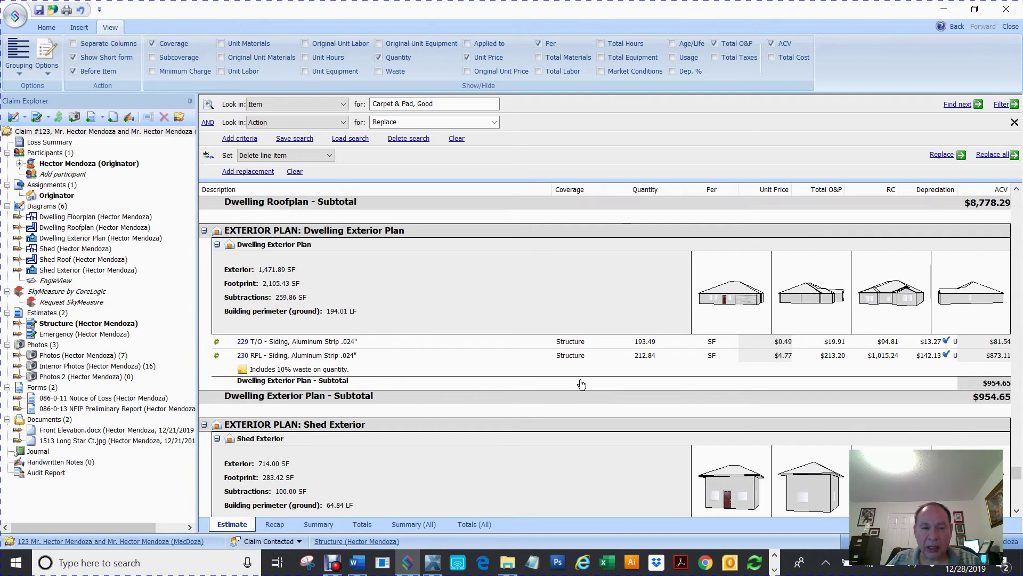
scroll(581, 384, up, 15)
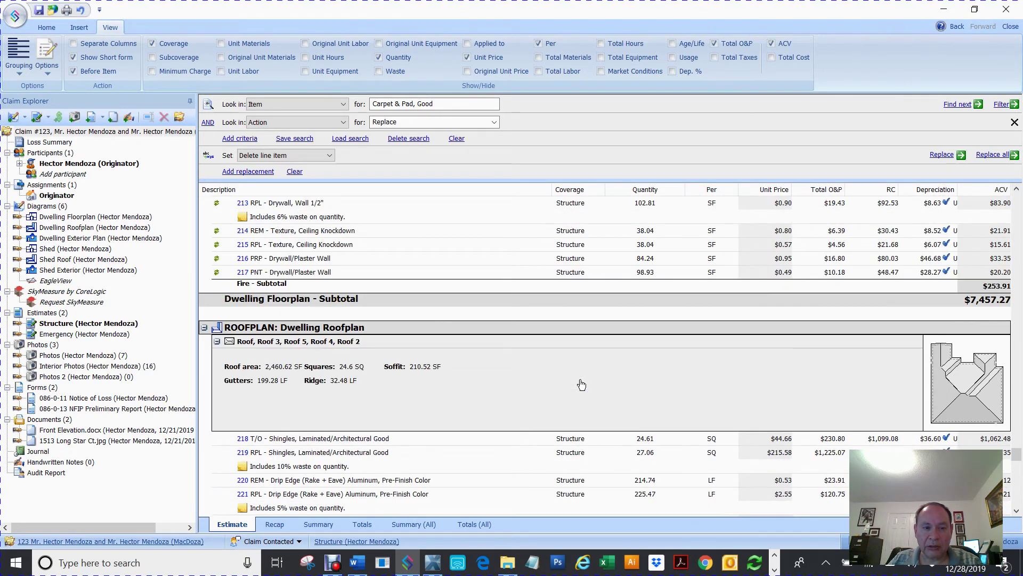
middle_click(581, 383)
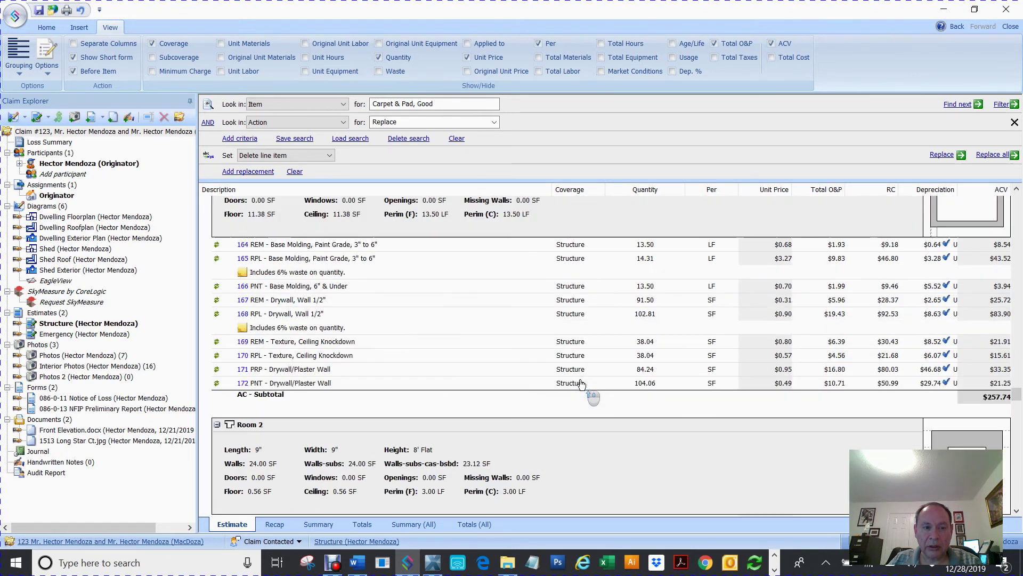
scroll(581, 384, down, 20)
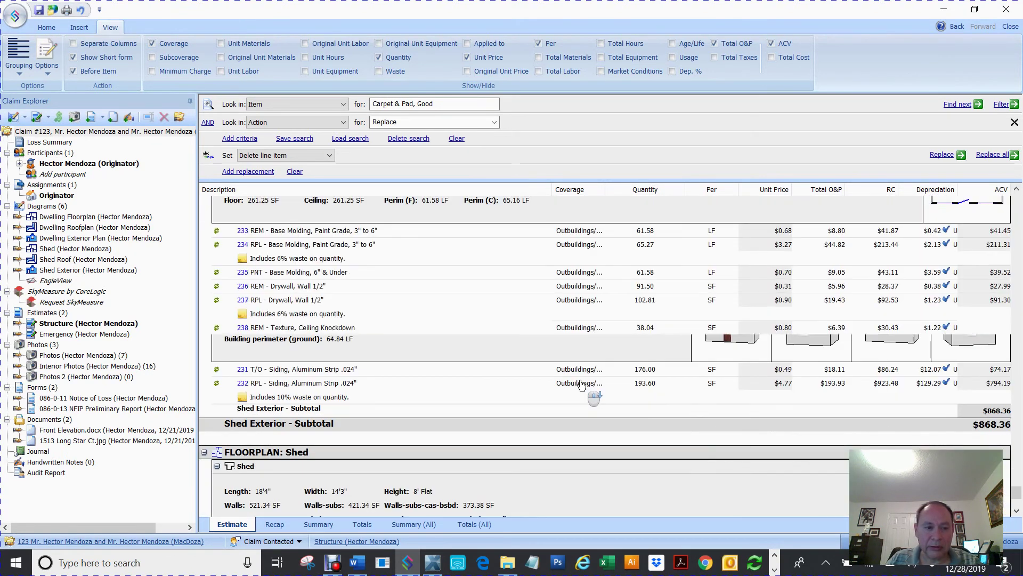
middle_click(582, 383)
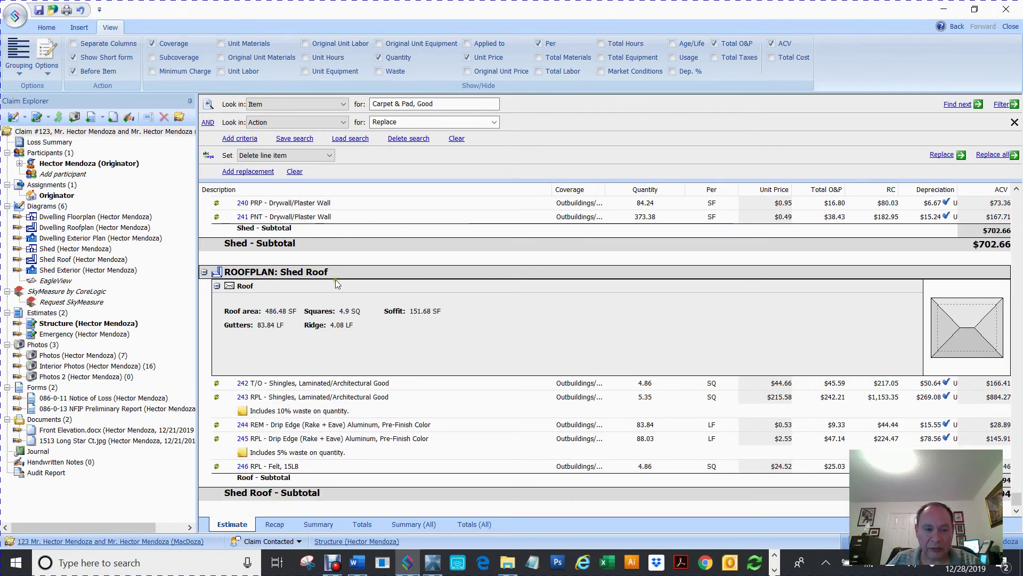
scroll(341, 281, up, 6)
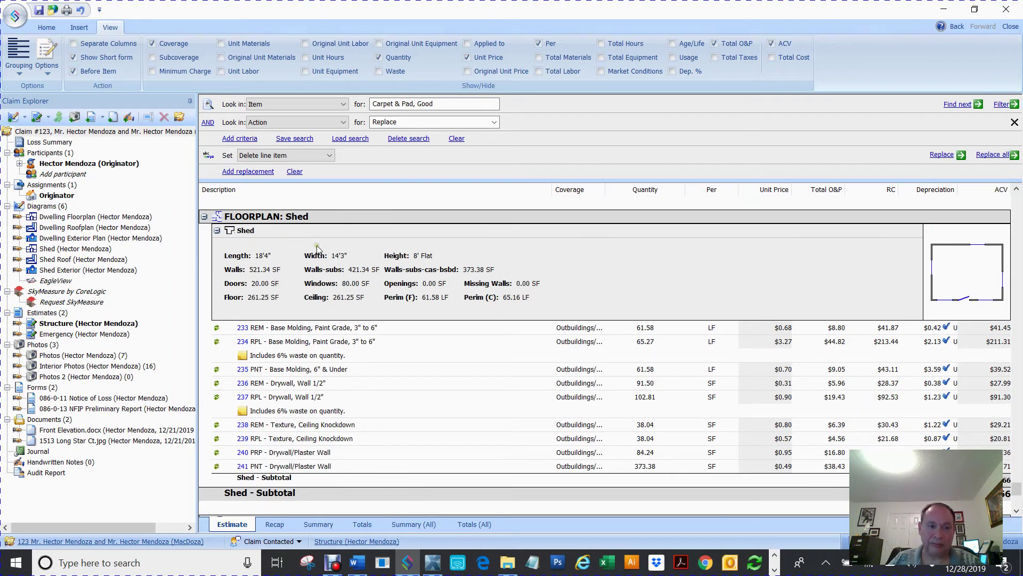
scroll(317, 246, down, 6)
scroll(318, 247, up, 8)
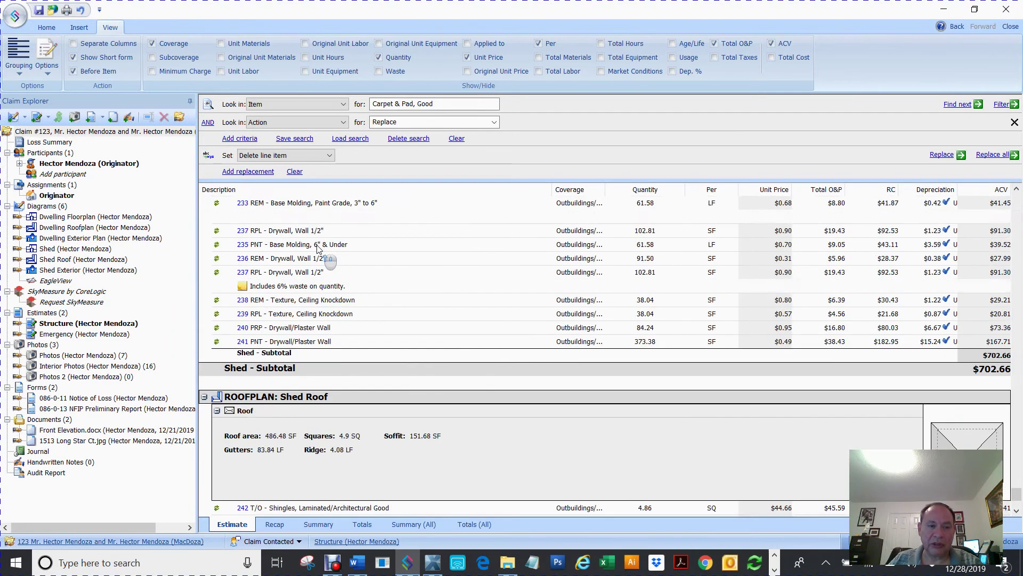
scroll(319, 248, up, 1)
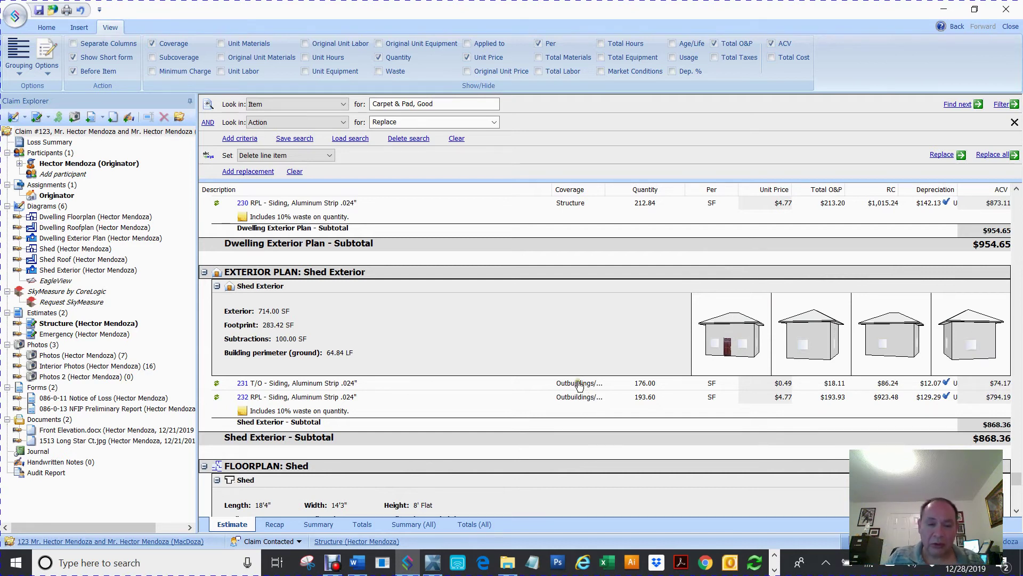
click(270, 385)
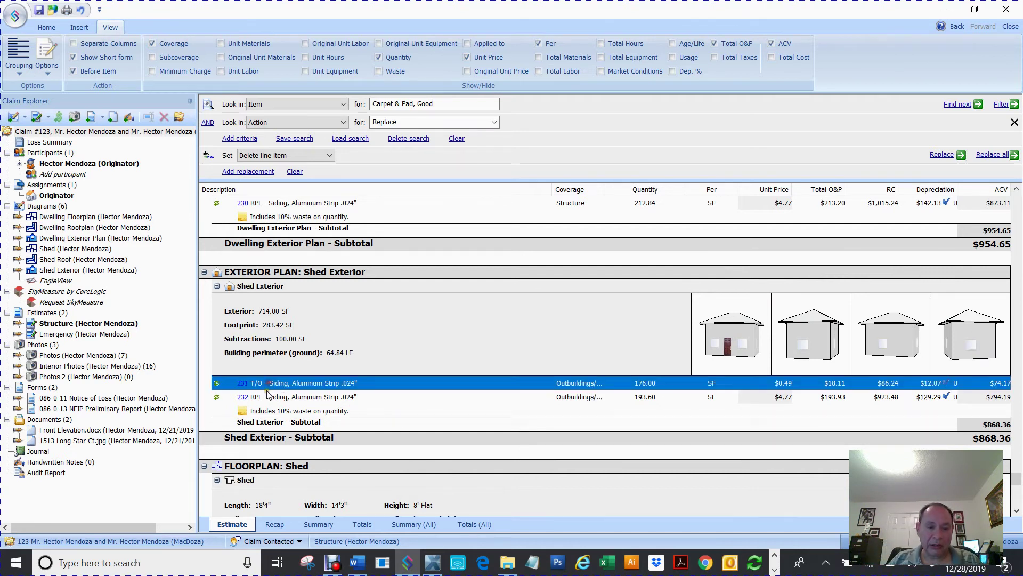
View the shared properties of the two Shed Exterior siding line items and leave without changing them
shift+click(268, 398)
right_click(569, 388)
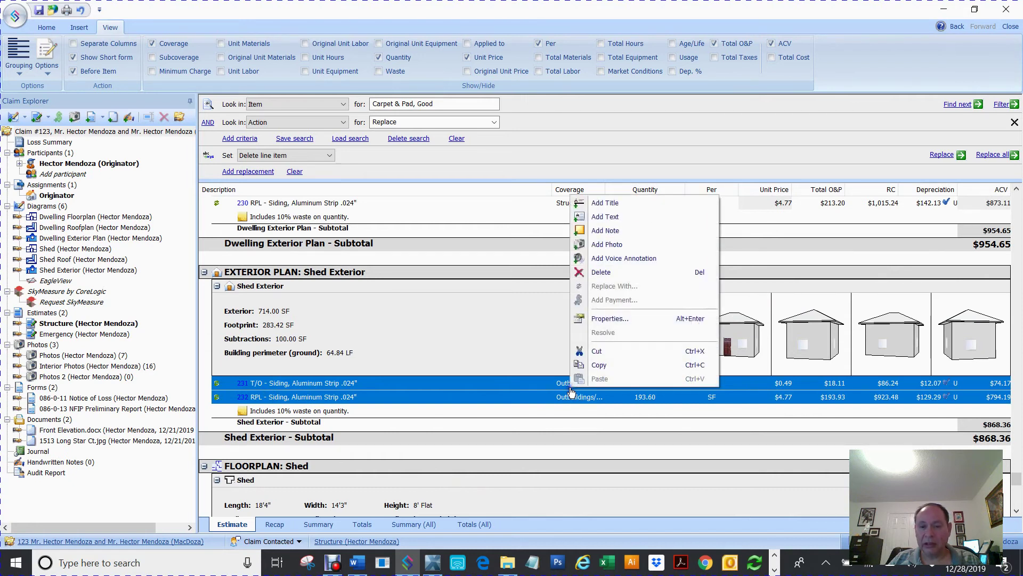
click(618, 318)
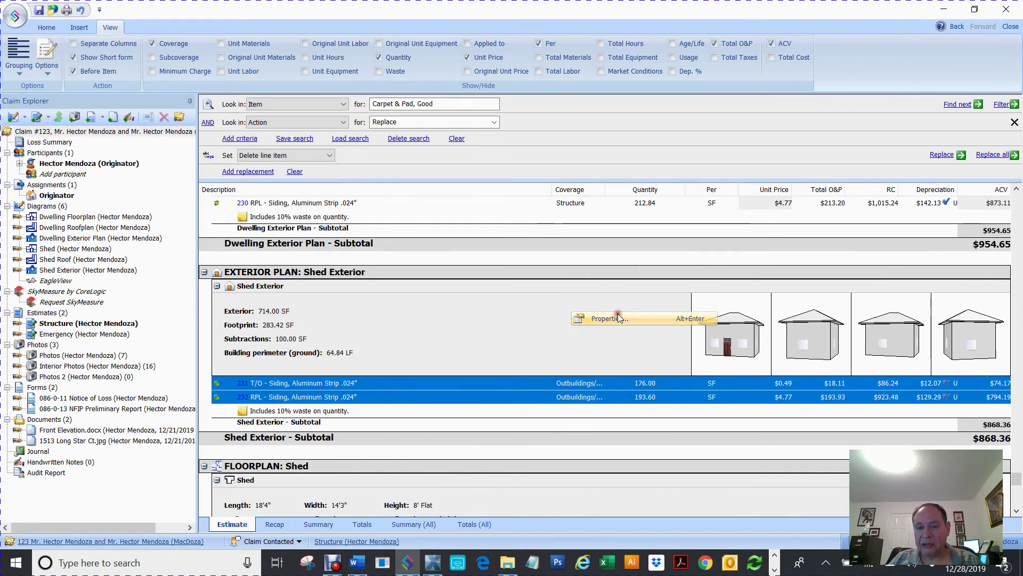
click(590, 457)
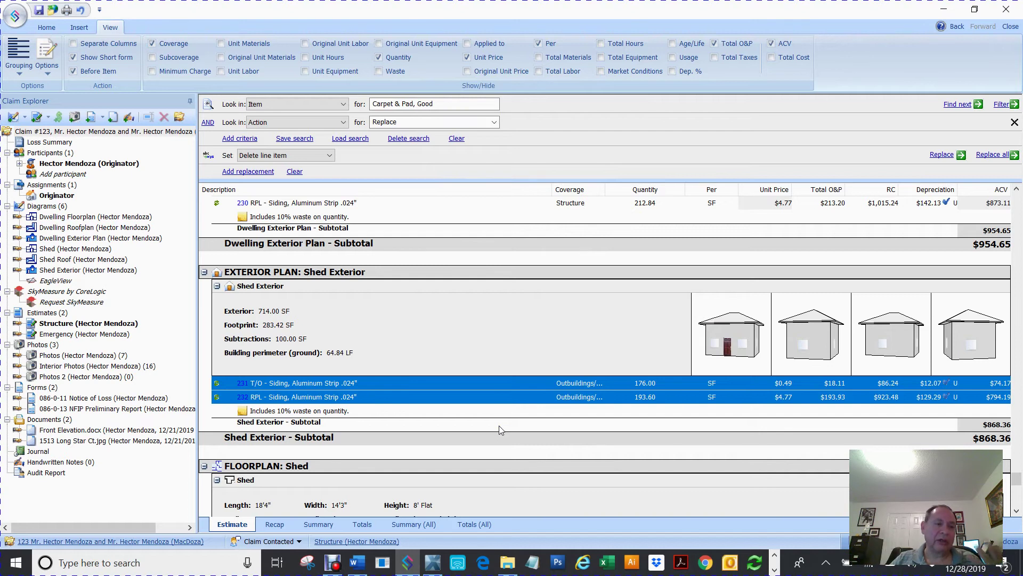
Open the Shed floorplan diagram and display the line items attached to the Shed room
double_click(52, 250)
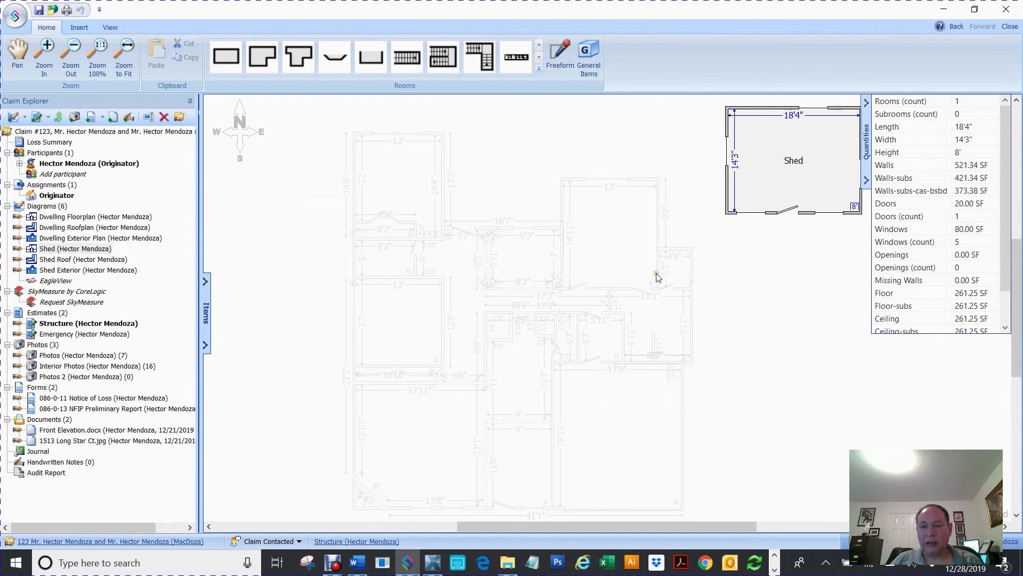
click(797, 166)
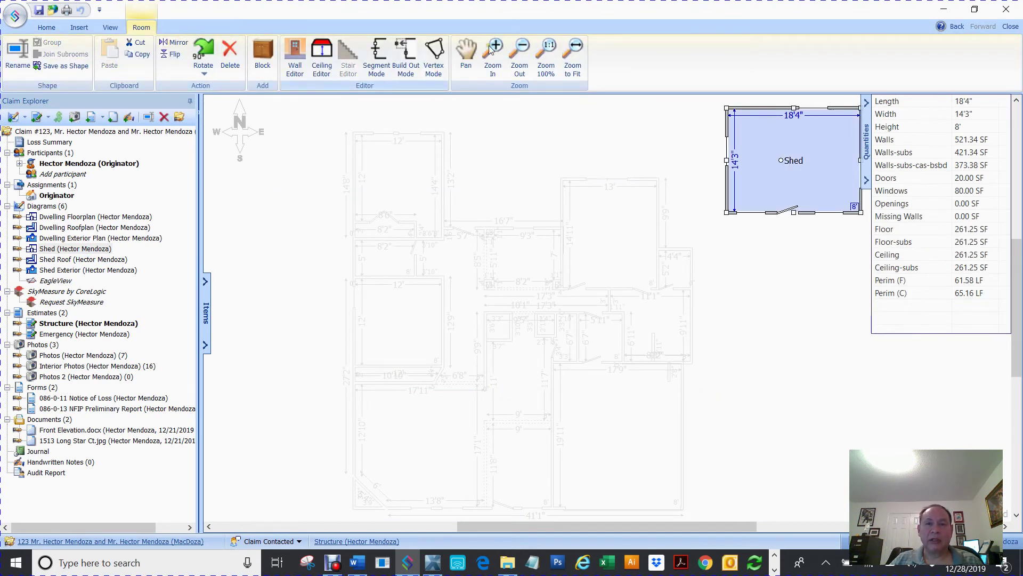
click(572, 51)
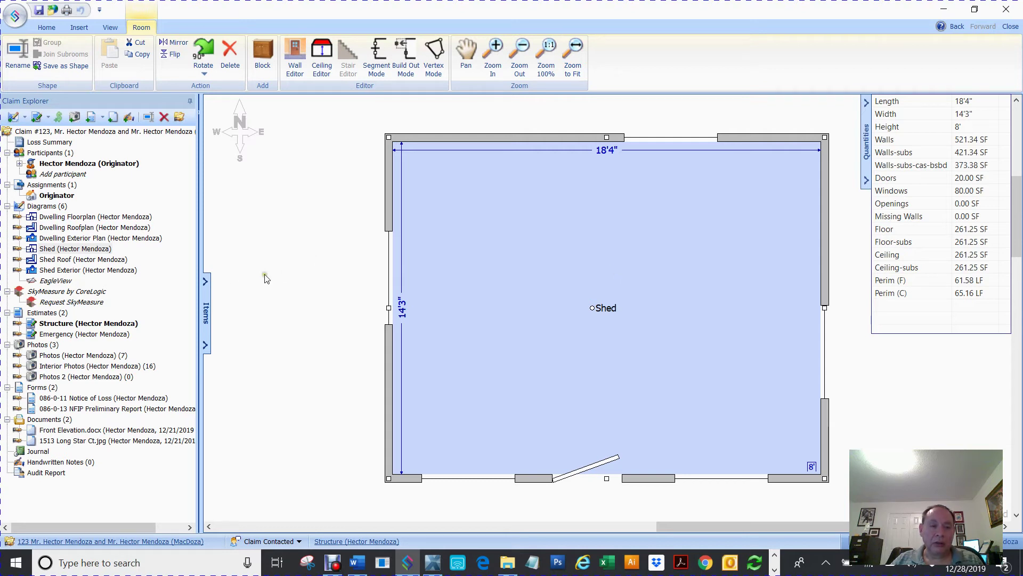
click(204, 281)
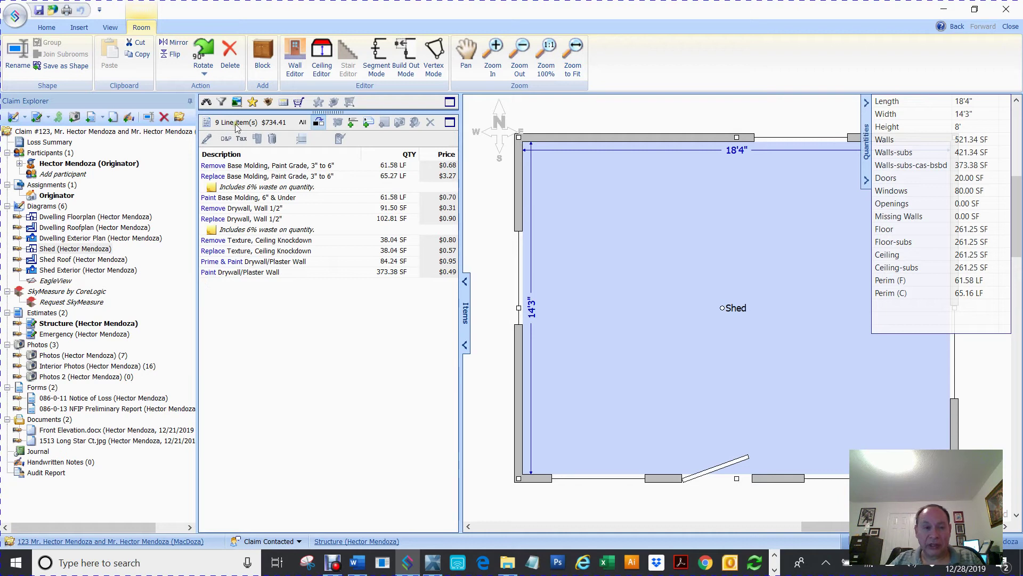
Set the coverage of all line items attached to the Shed room to Contents
click(211, 170)
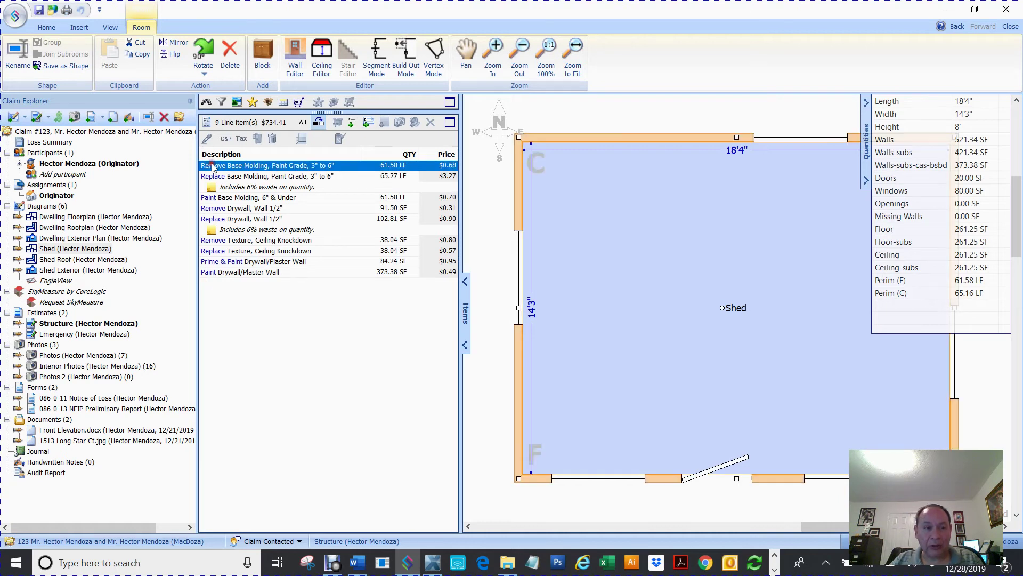
shift+click(229, 272)
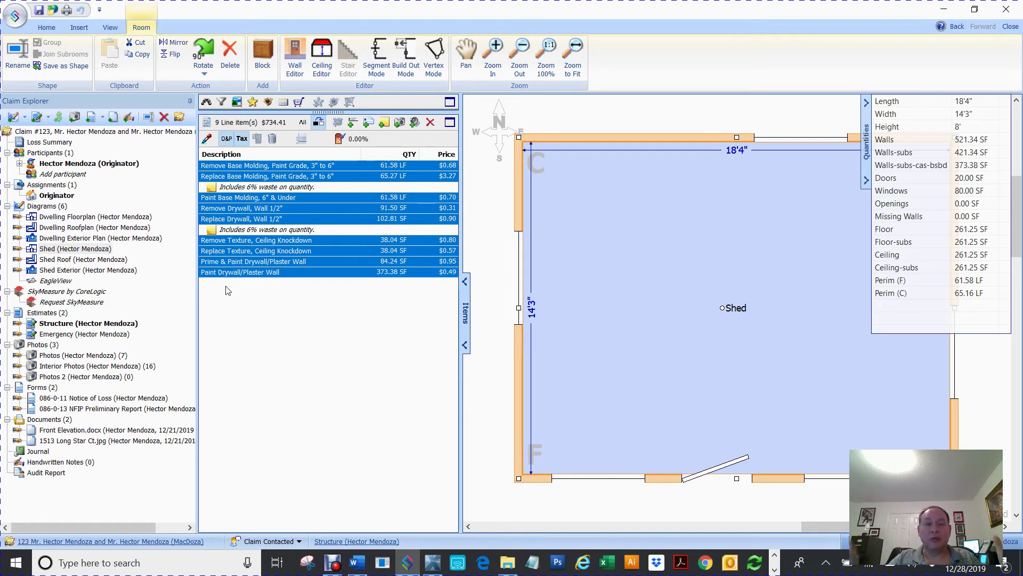
right_click(252, 261)
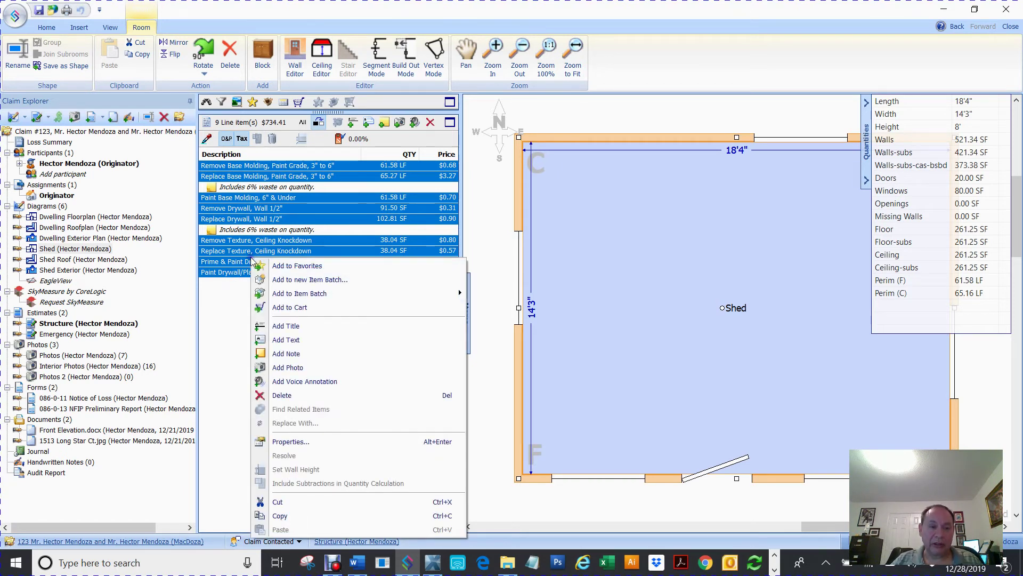
click(306, 444)
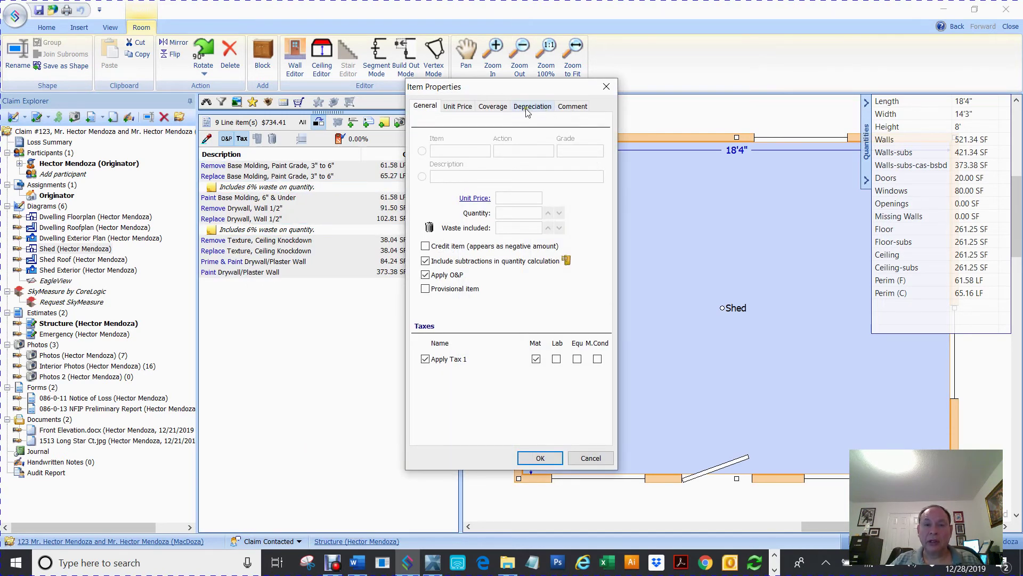
click(494, 109)
click(509, 140)
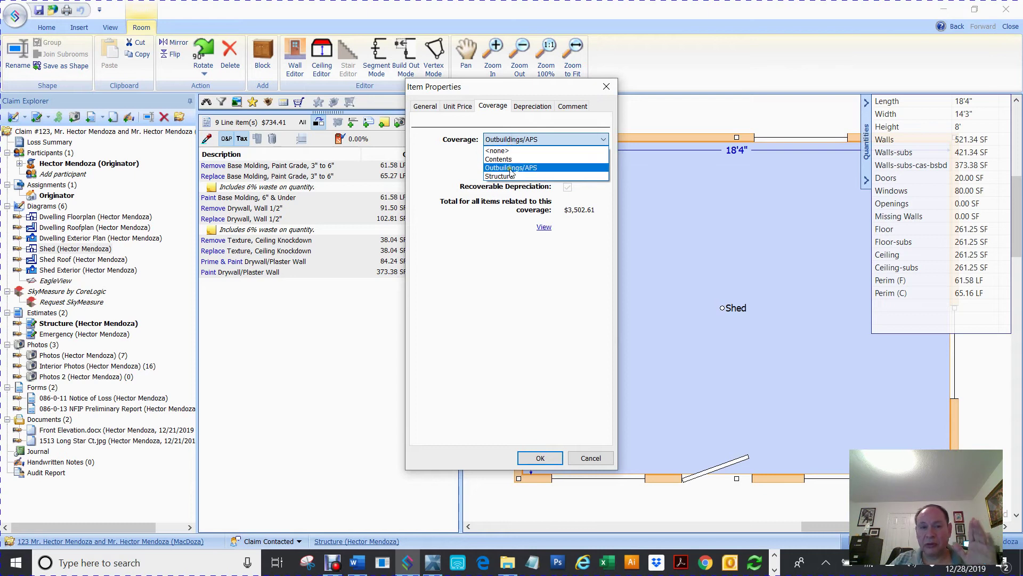
click(509, 160)
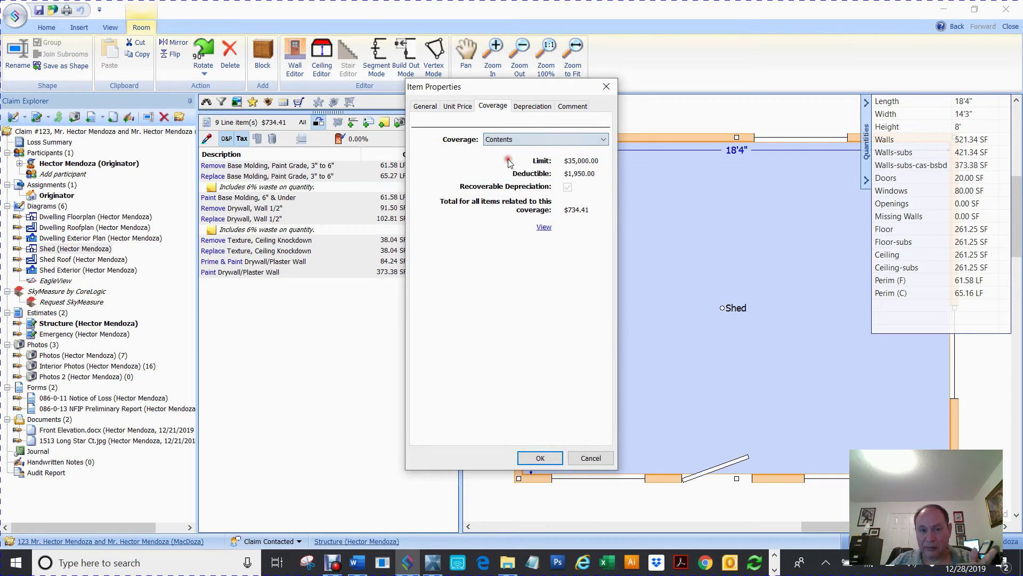
click(539, 458)
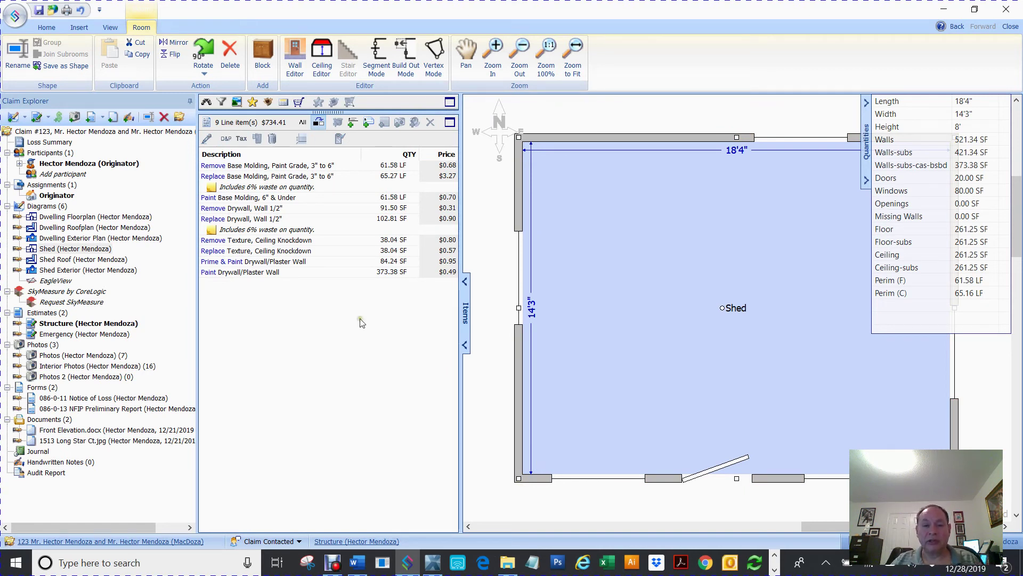
click(485, 247)
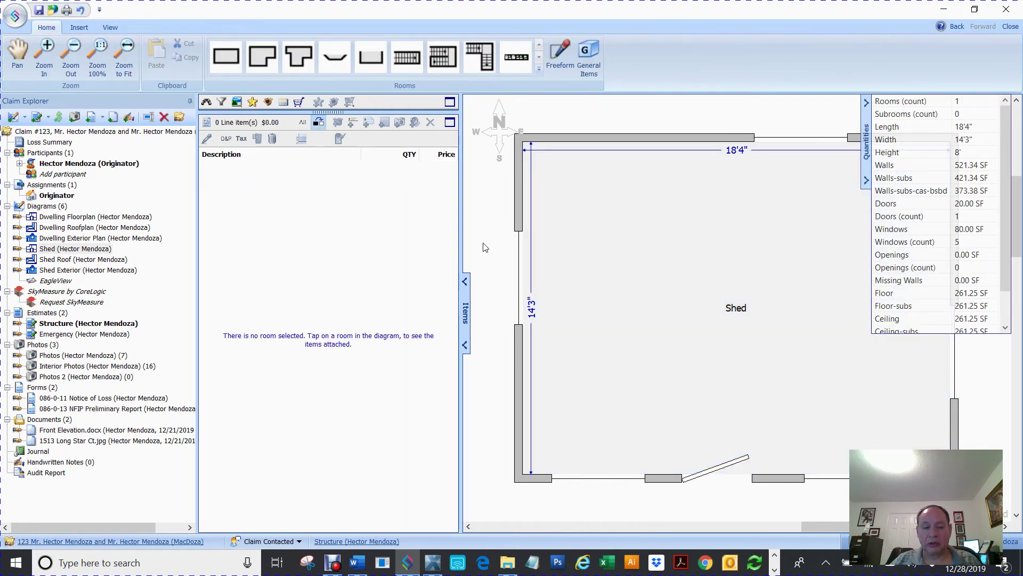
Return to the Structure estimate and check the coverage of the Shed floorplan's line items
click(328, 541)
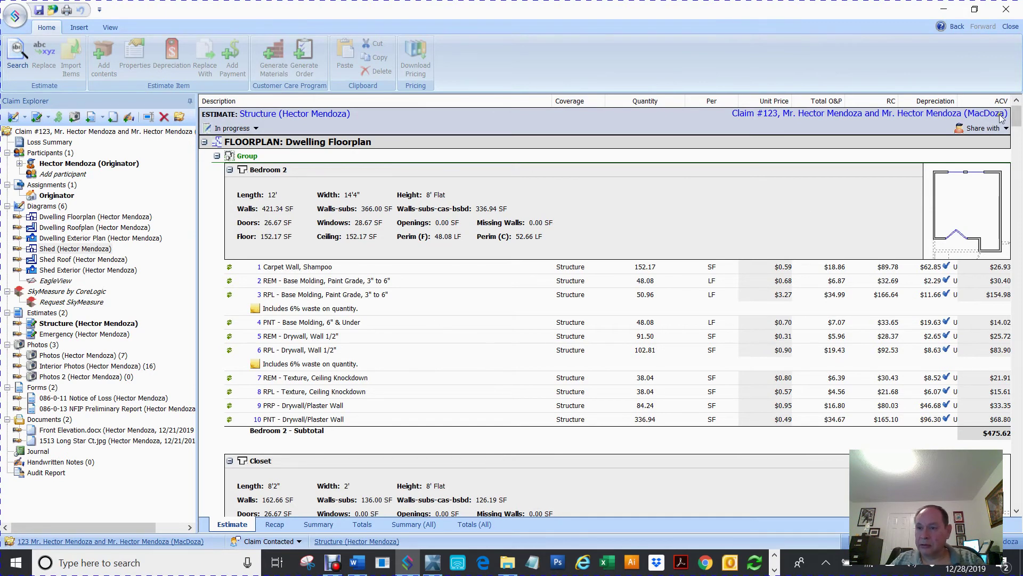
drag(1016, 114, 1014, 430)
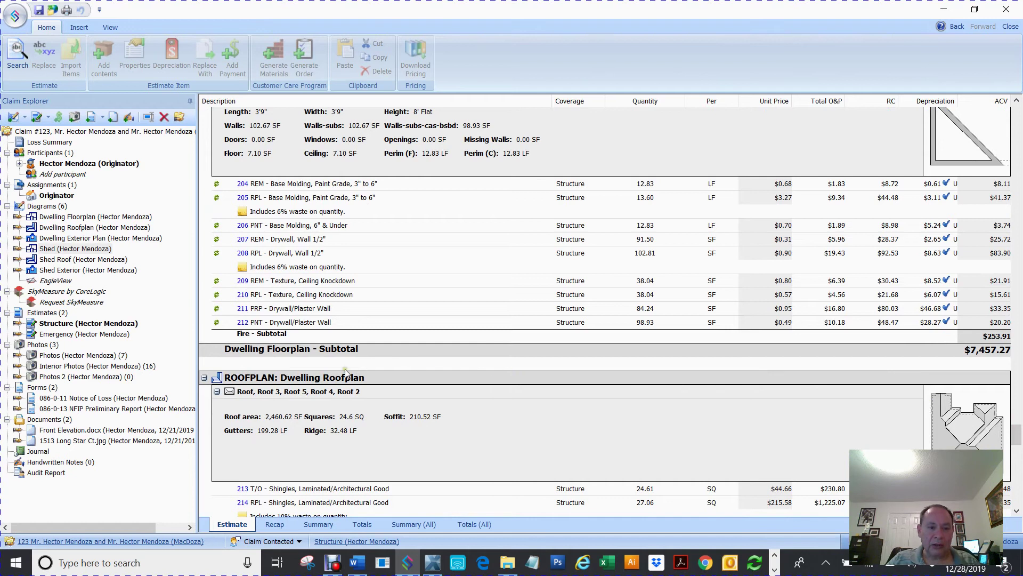
scroll(345, 372, down, 15)
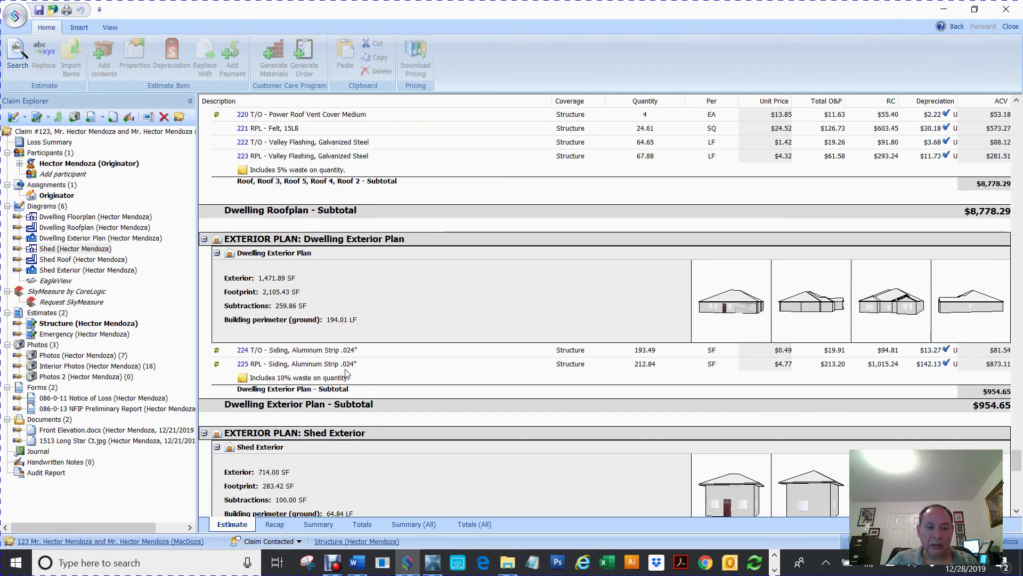
scroll(345, 373, down, 4)
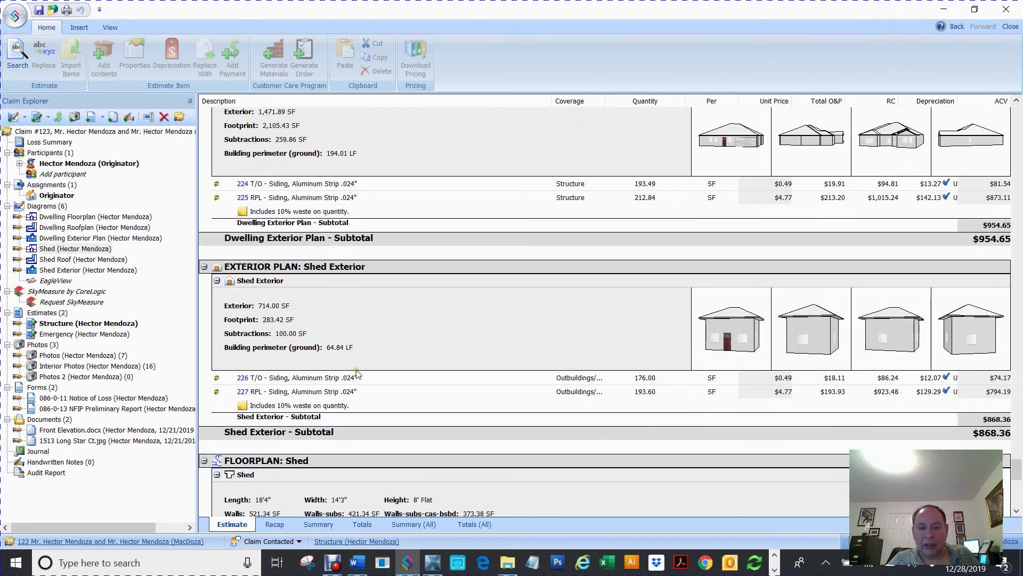
scroll(357, 369, down, 5)
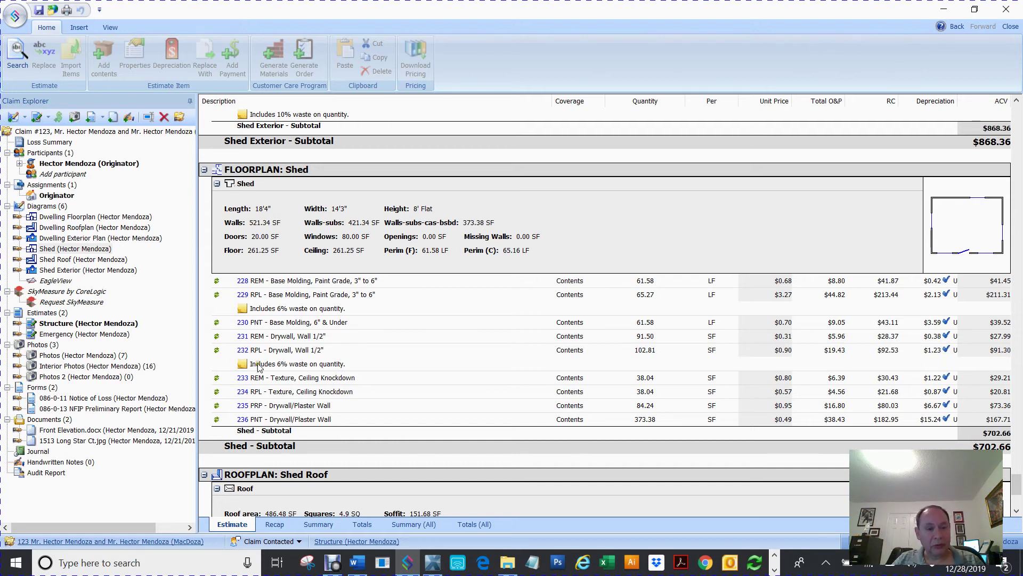
Set the coverage of all Shed floorplan line items in the estimate to Outbuildings/APS
click(256, 281)
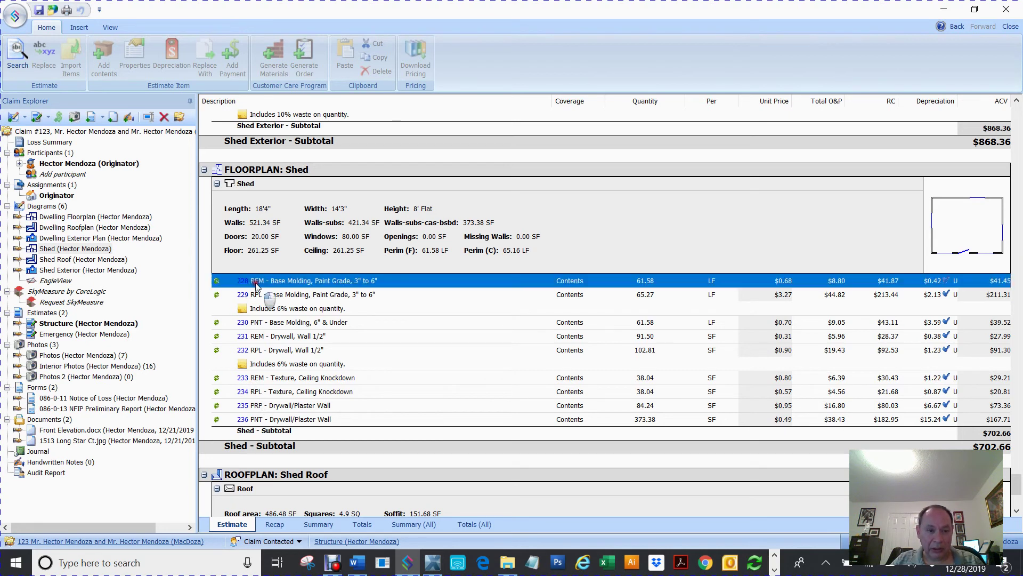
shift+click(255, 420)
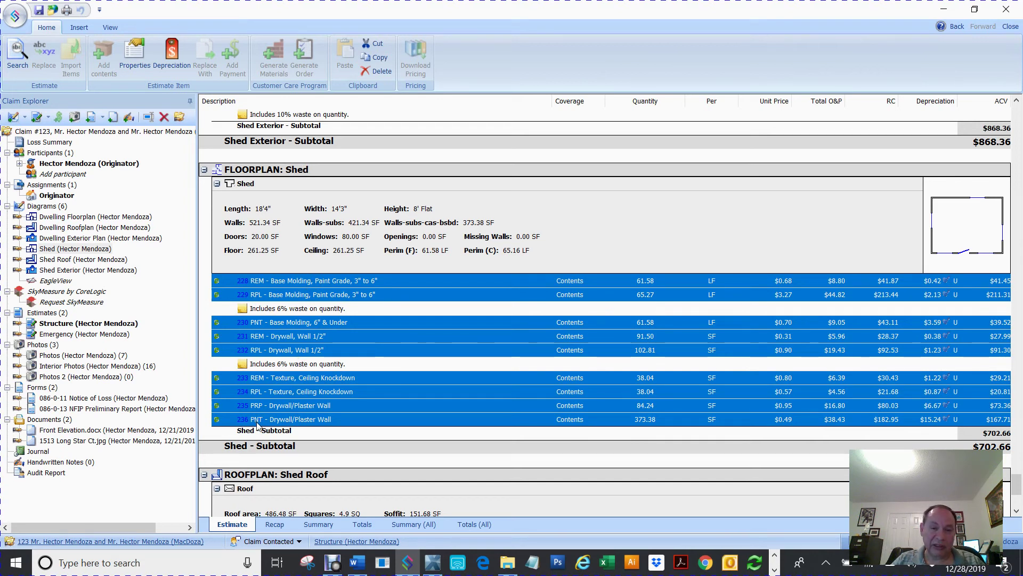
right_click(568, 284)
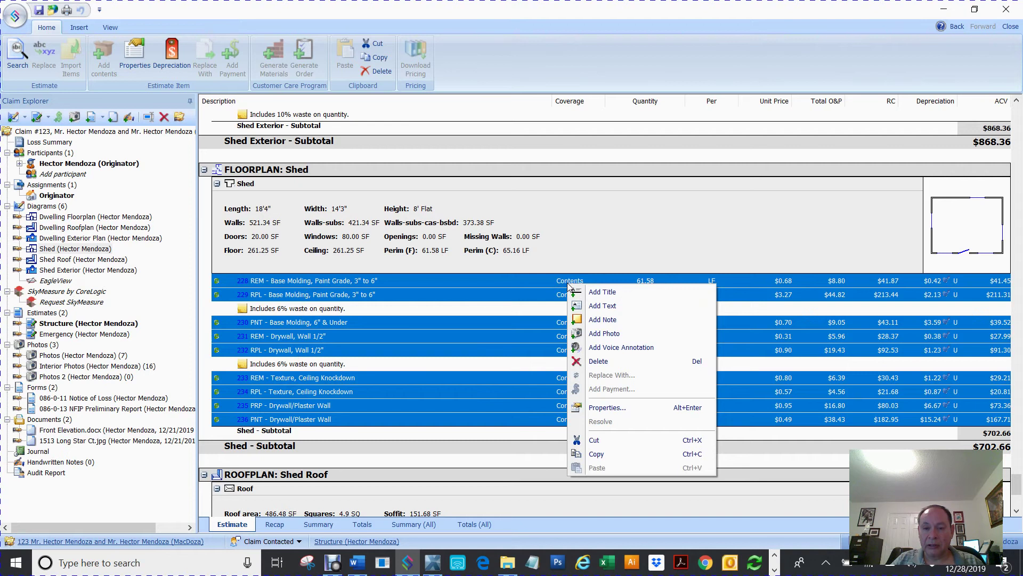
click(602, 408)
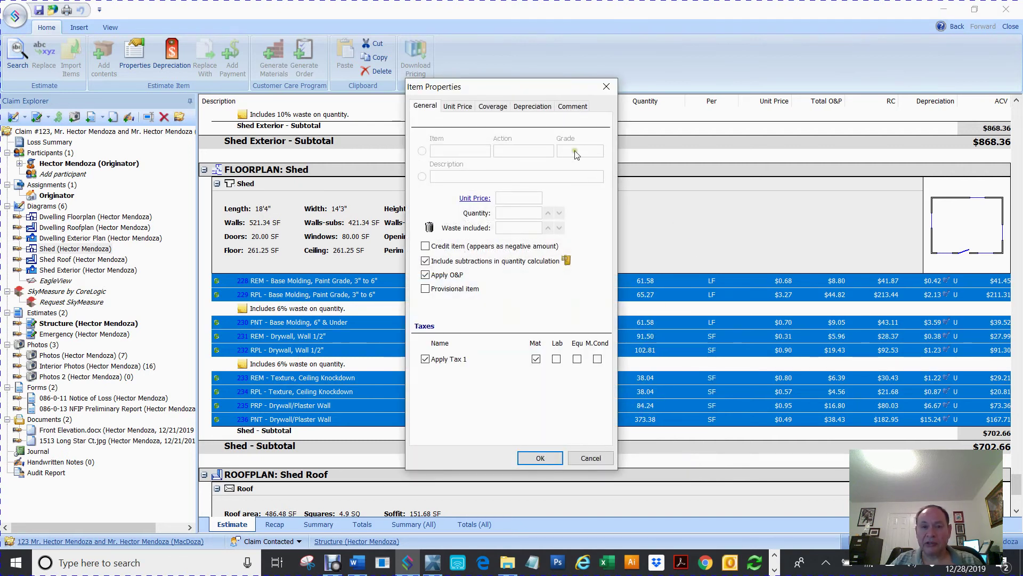
click(493, 106)
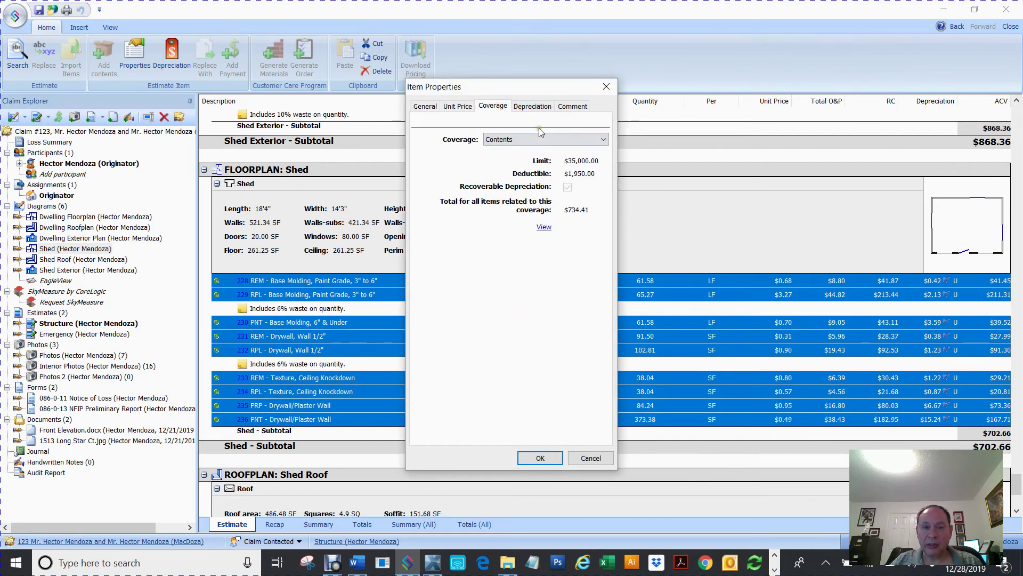
click(519, 142)
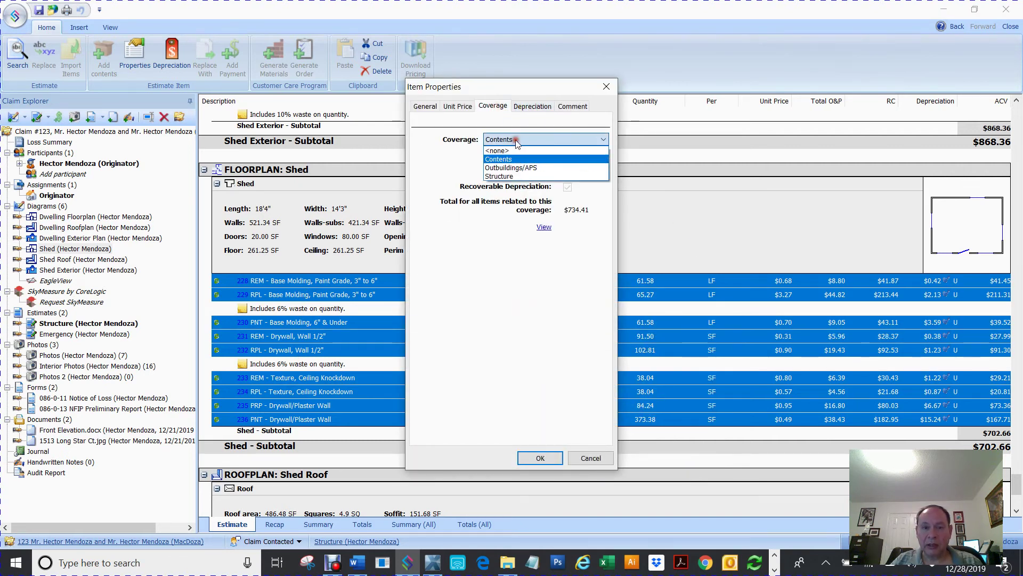
click(522, 169)
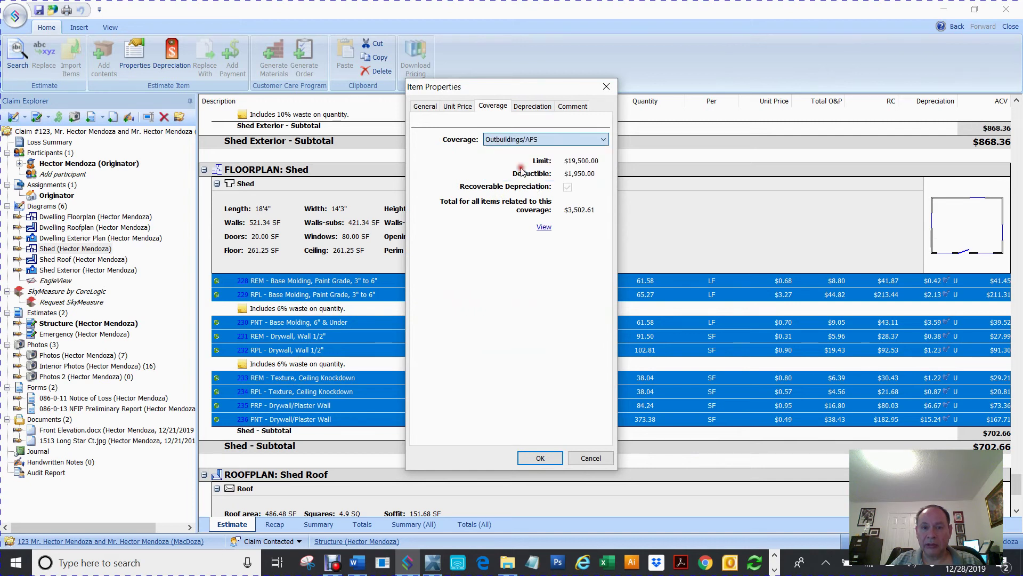
click(541, 458)
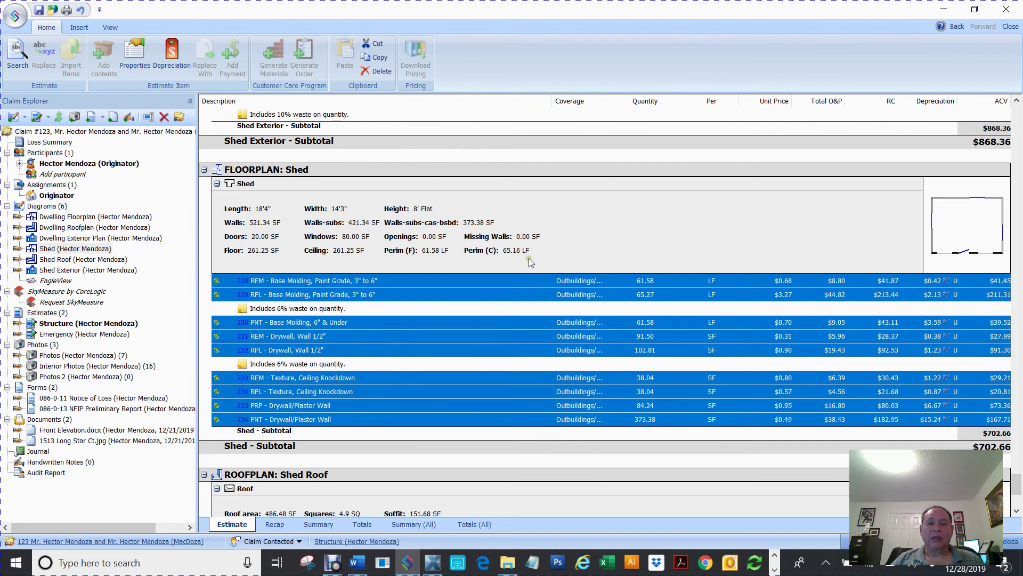
click(538, 248)
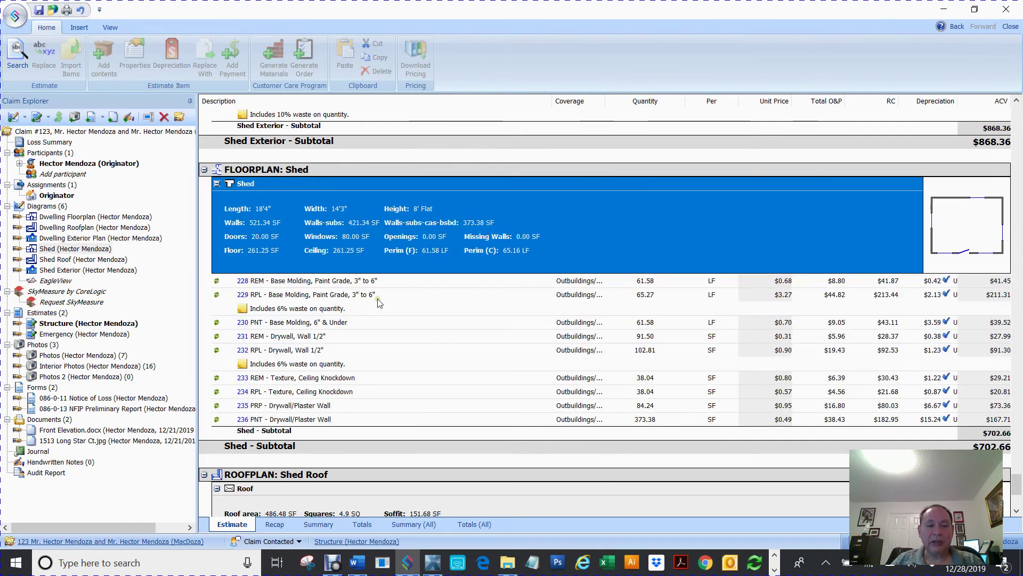
Delete the REM and RPL line items for Base Molding, Paint Grade, 3" to 6" from the Shed floorplan
scroll(379, 302, up, 1)
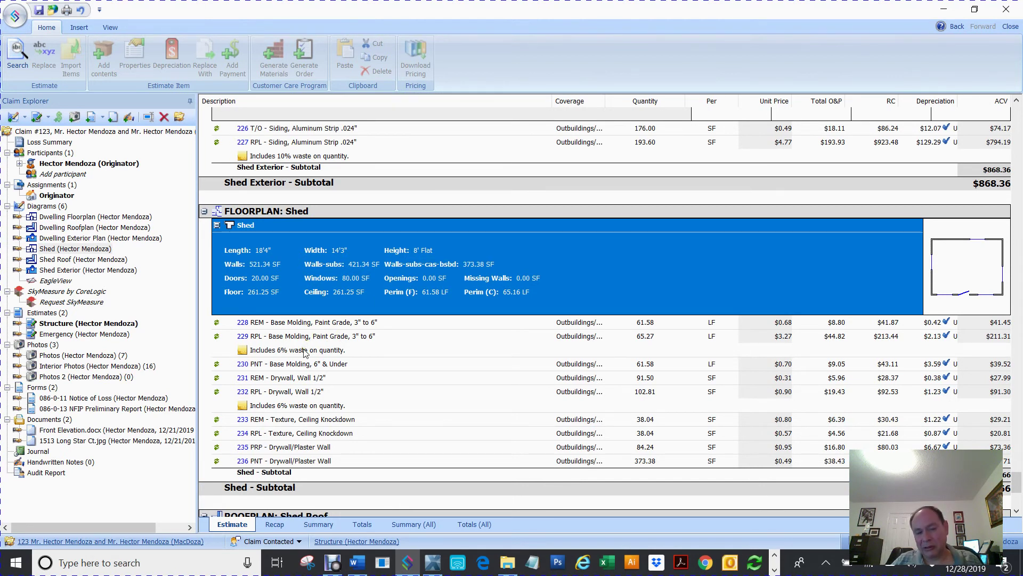
click(238, 326)
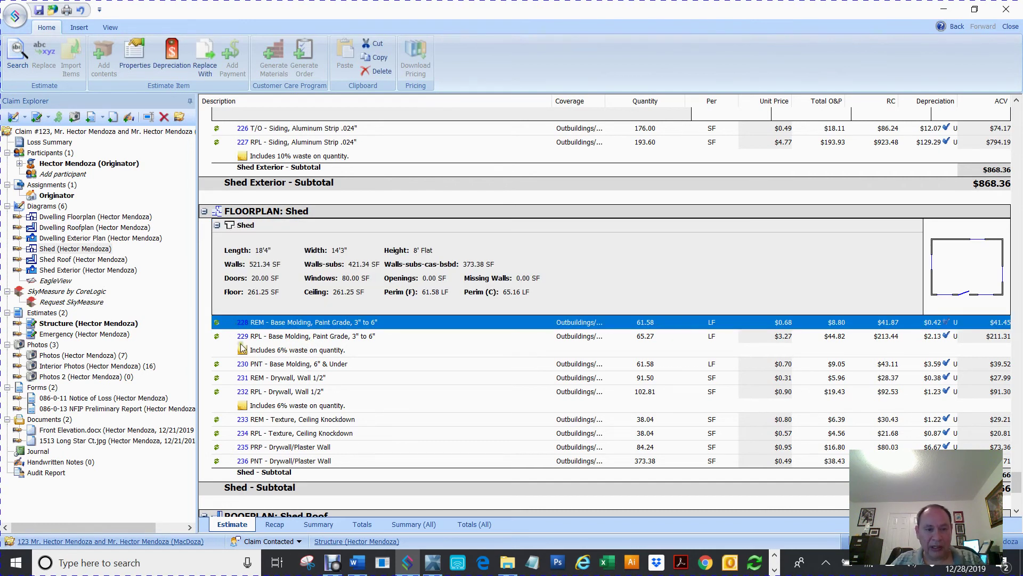
shift+click(241, 337)
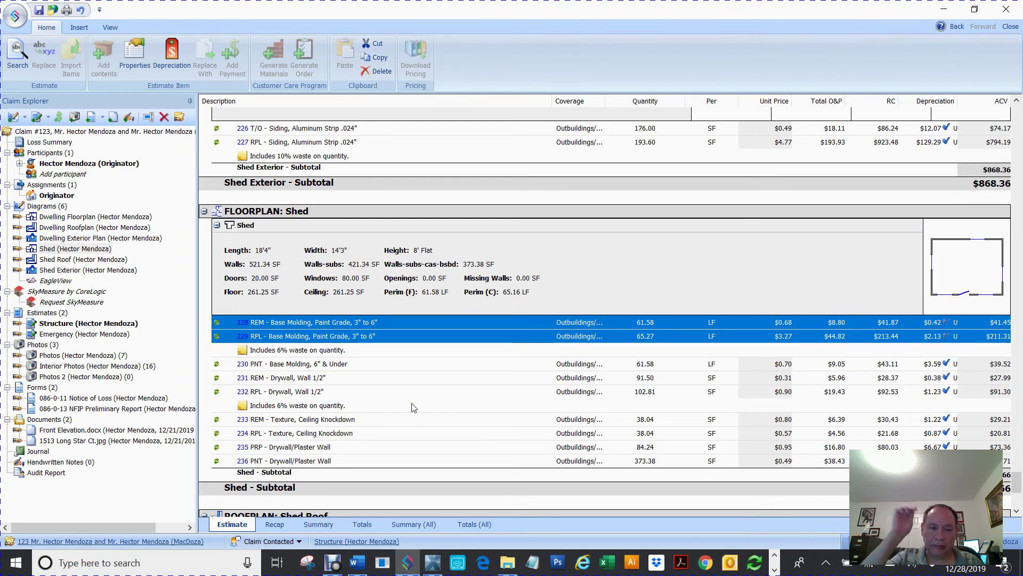
key(Delete)
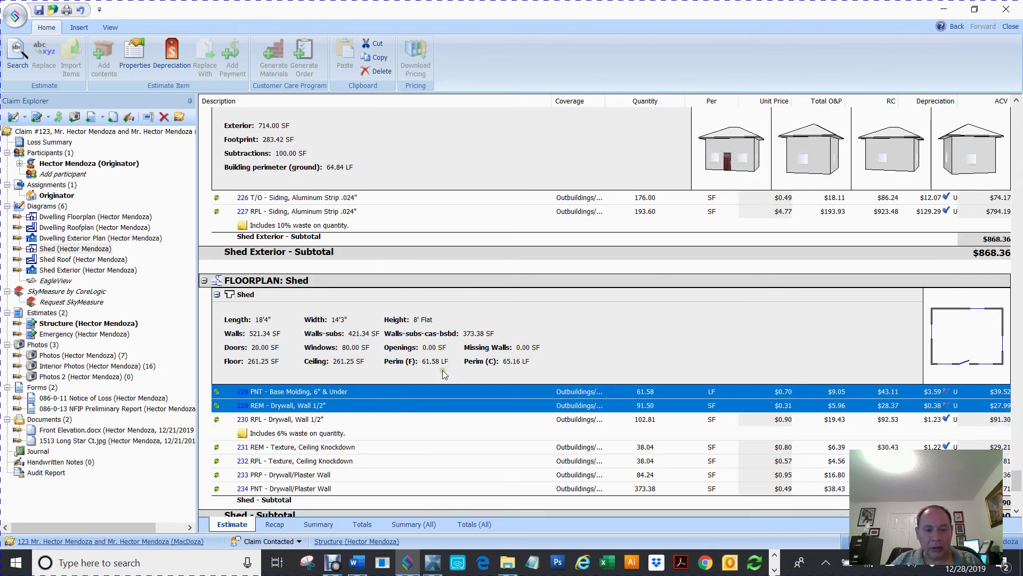
click(529, 338)
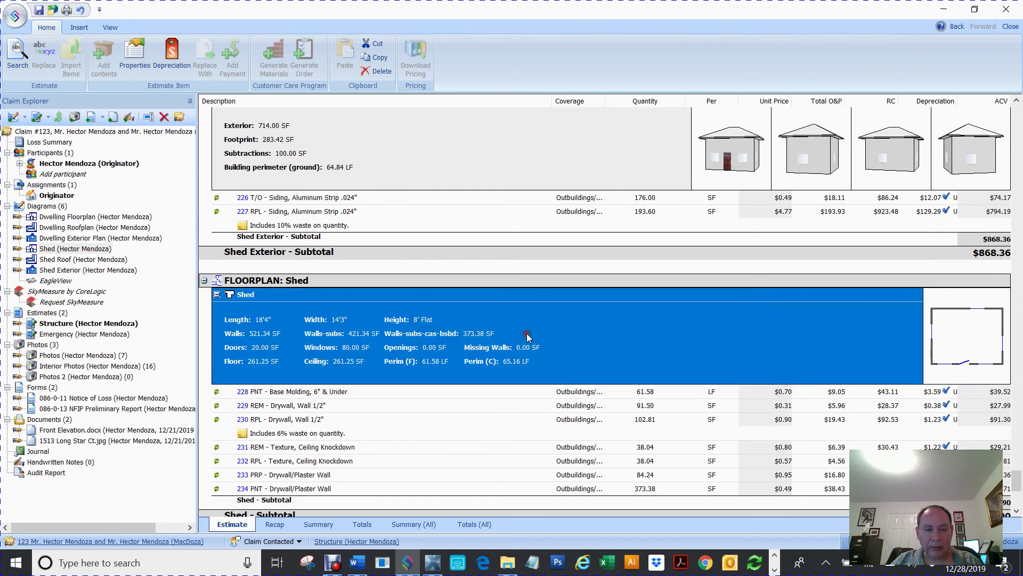
Delete the PNT line item for Base Molding, 6" & Under from the Shed floorplan
click(297, 393)
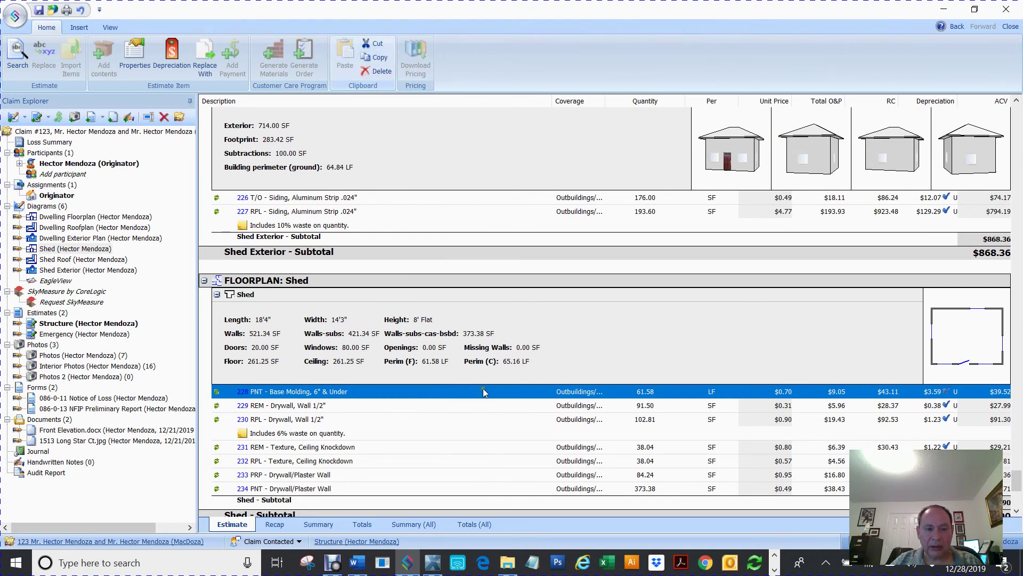
key(Delete)
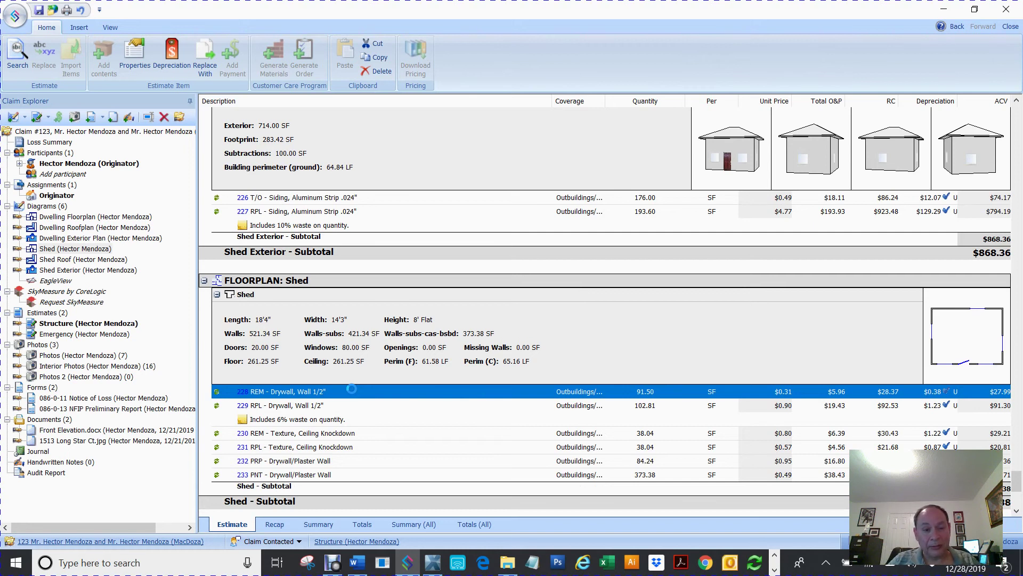
scroll(339, 405, down, 3)
scroll(339, 403, down, 3)
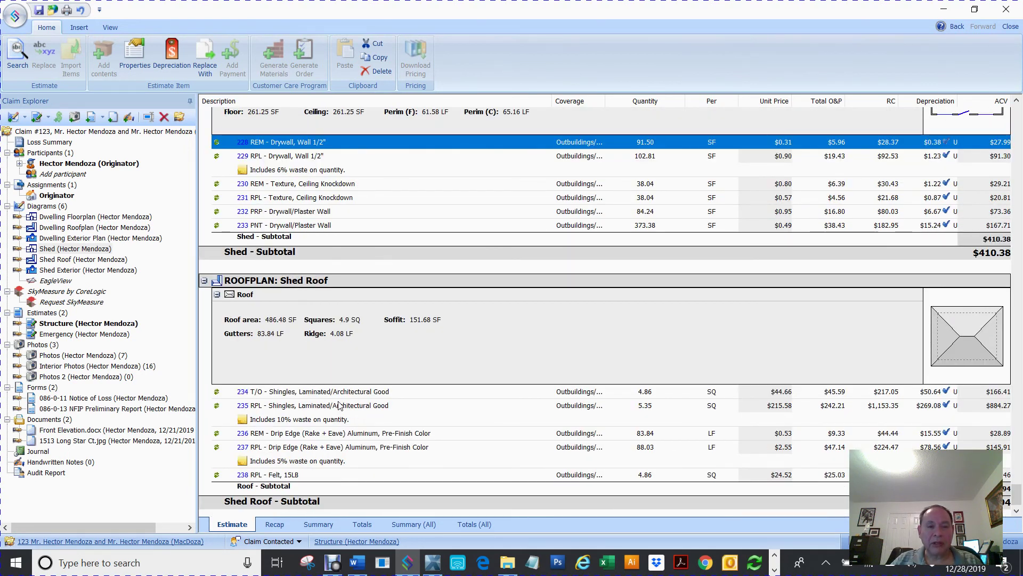
Try to move Room 3's REM and RPL Base Molding, Paint Grade items together to the end of the room's list
scroll(339, 405, up, 7)
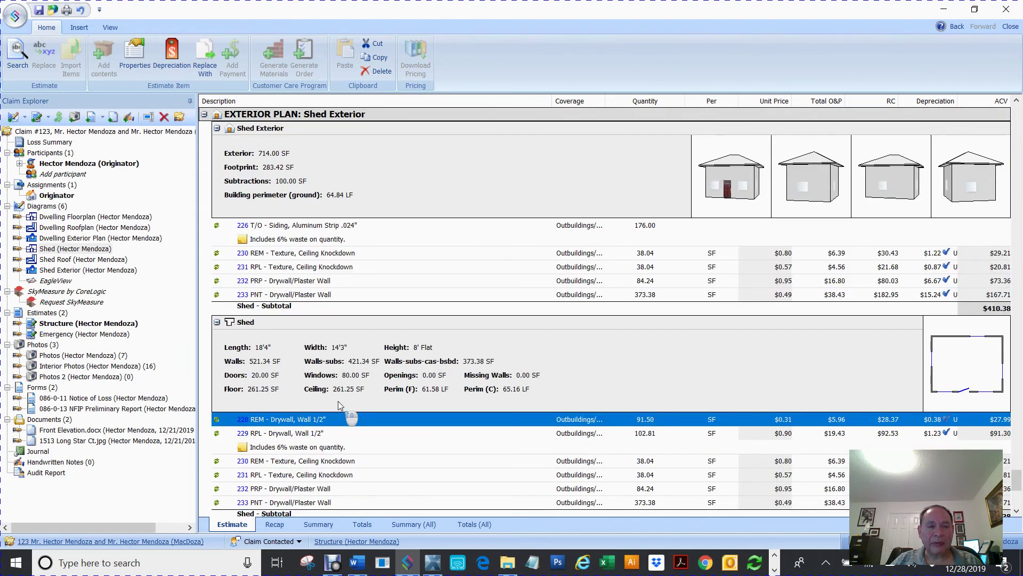
scroll(339, 405, up, 10)
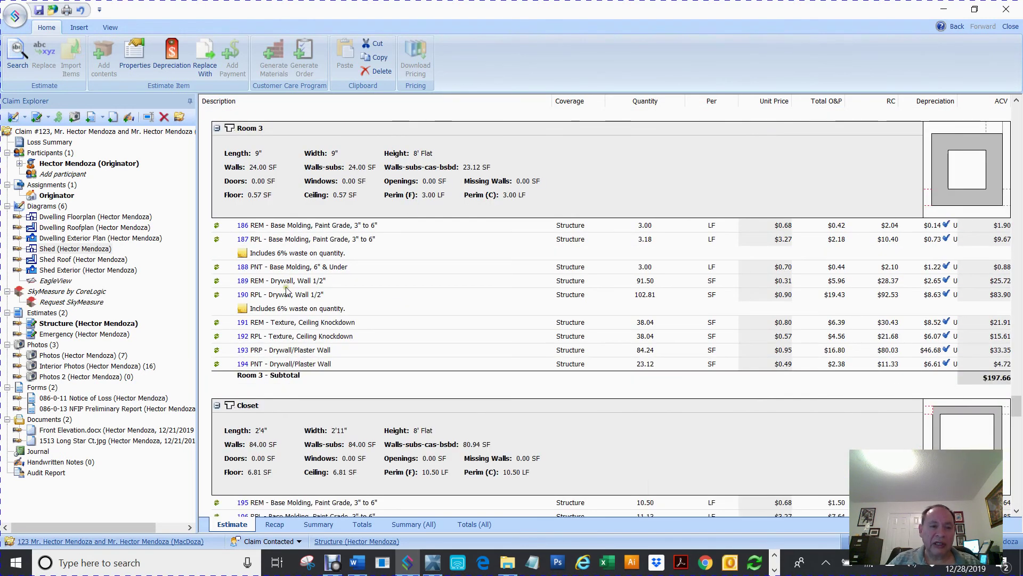
click(277, 270)
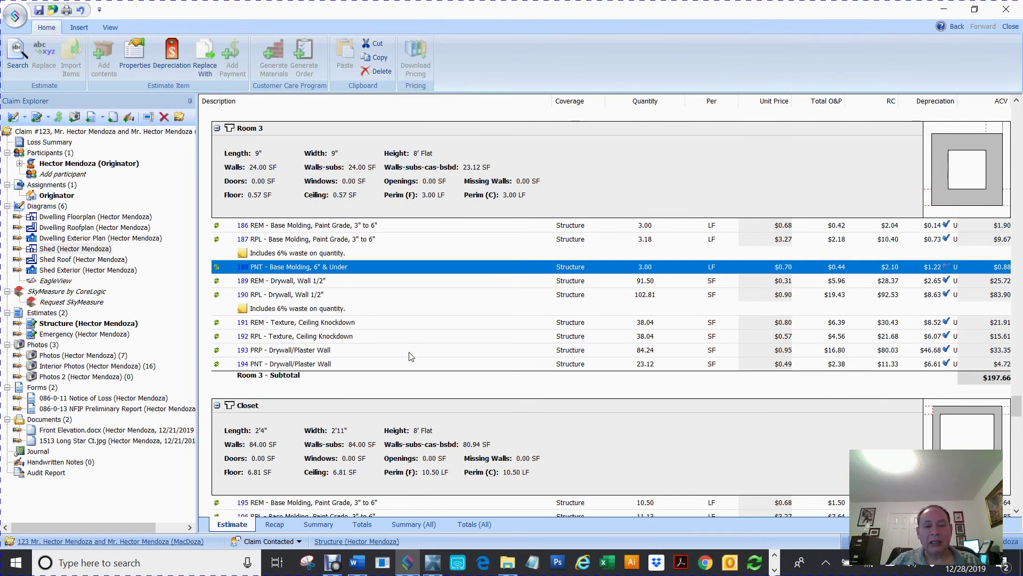
click(249, 227)
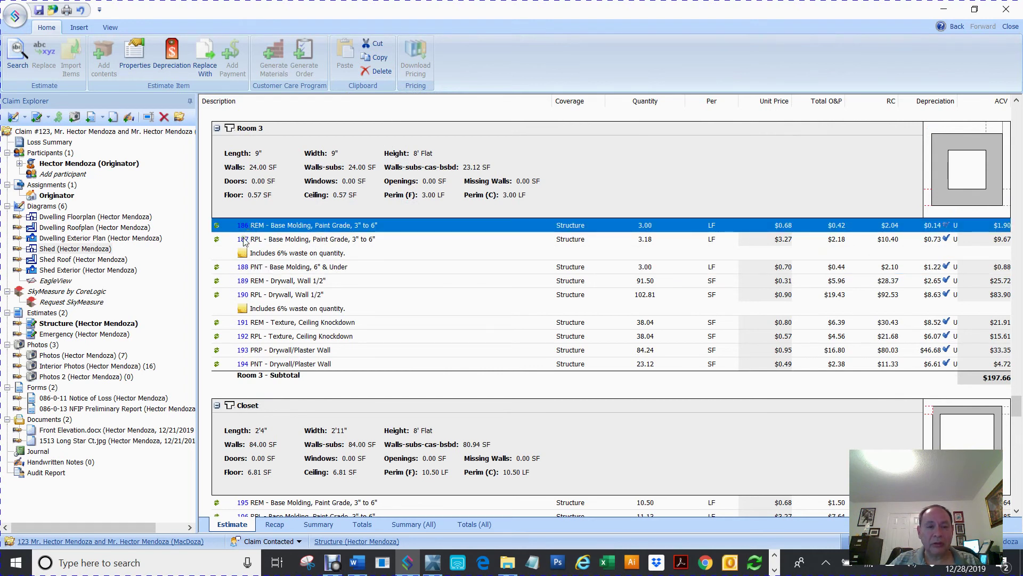
shift+click(244, 240)
drag(249, 227, 265, 372)
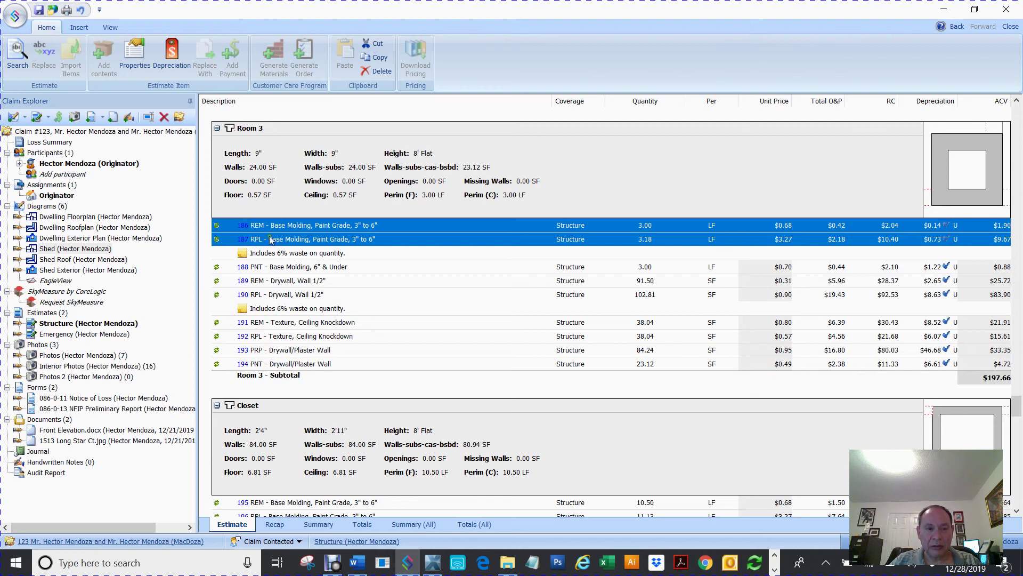
drag(256, 240, 253, 367)
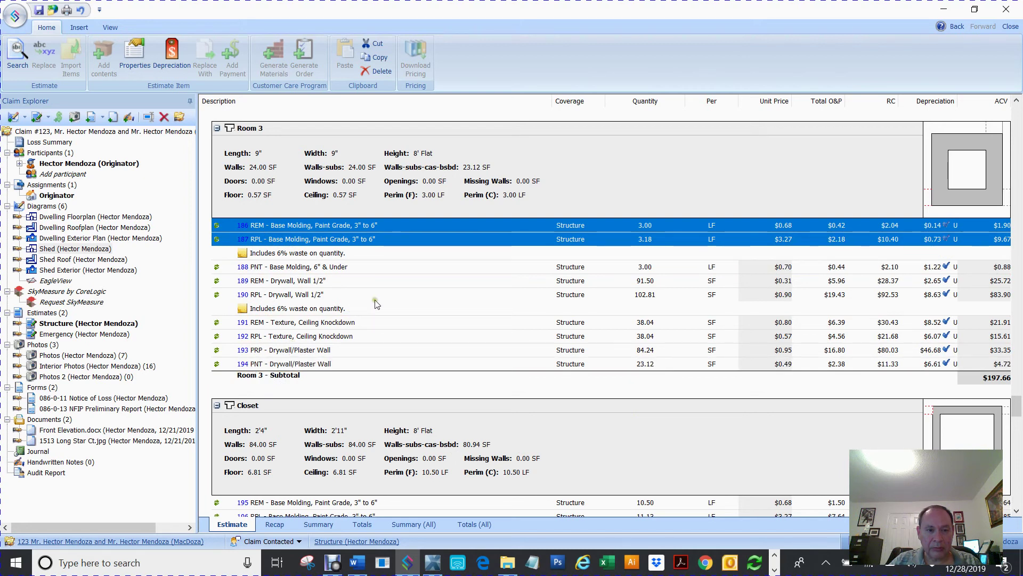
click(403, 297)
Reorder Room 3's line items so the REM and RPL Base Molding, Paint Grade, 3" to 6" items come last
mouse_move(247, 227)
mouse_down()
mouse_move(261, 322)
mouse_move(248, 364)
mouse_up()
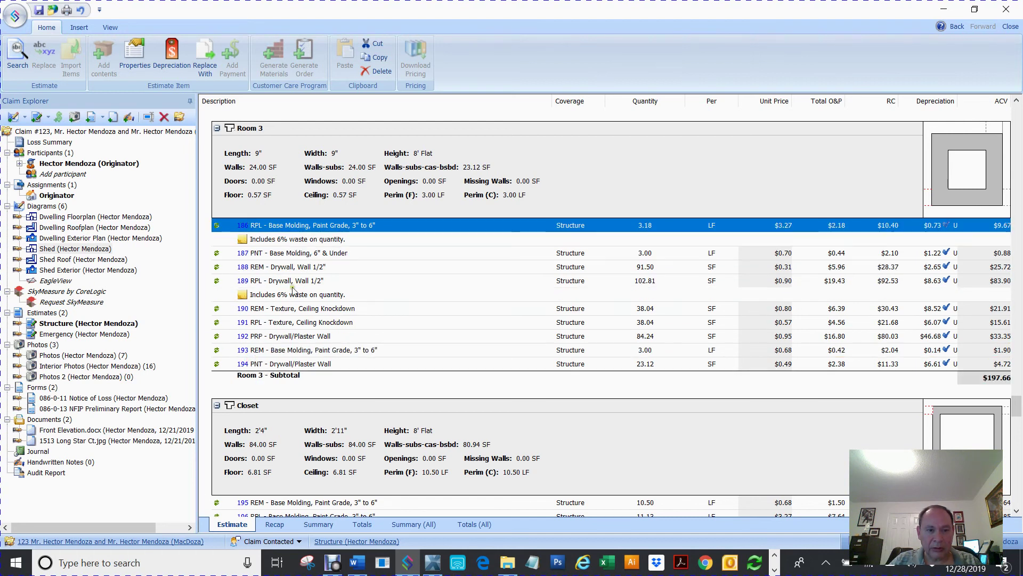
drag(255, 228, 268, 357)
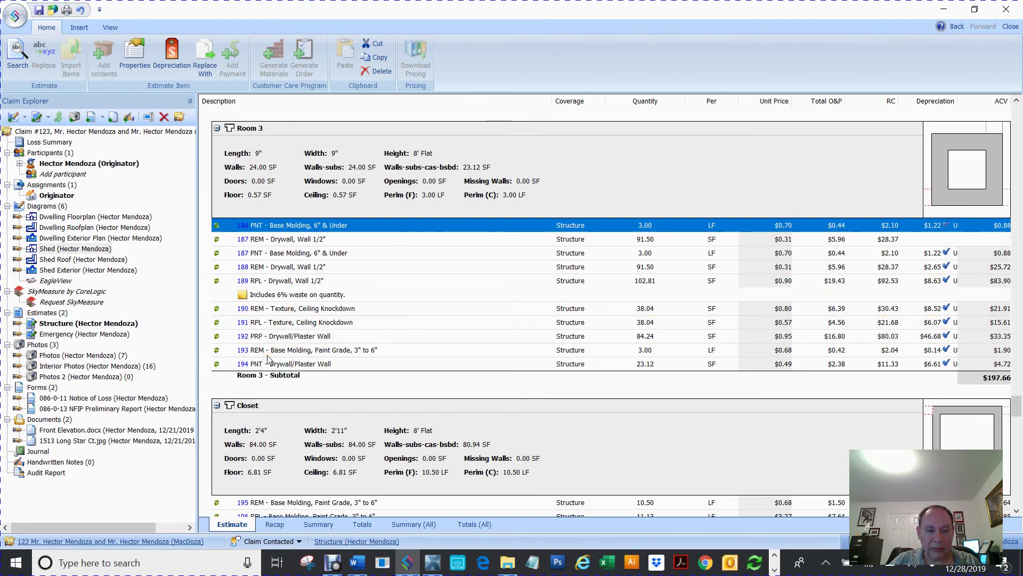
drag(239, 368, 260, 322)
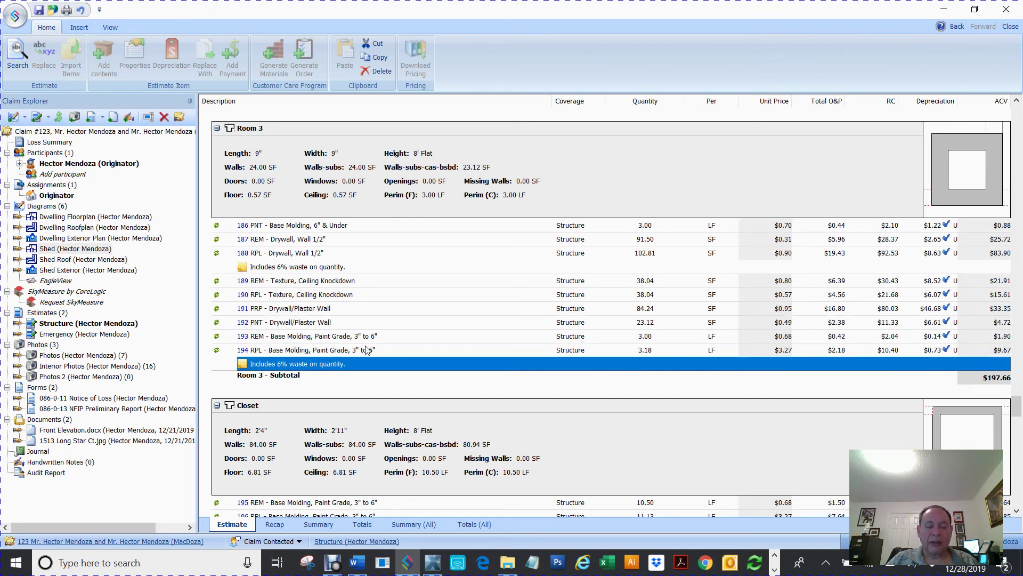
scroll(366, 349, up, 10)
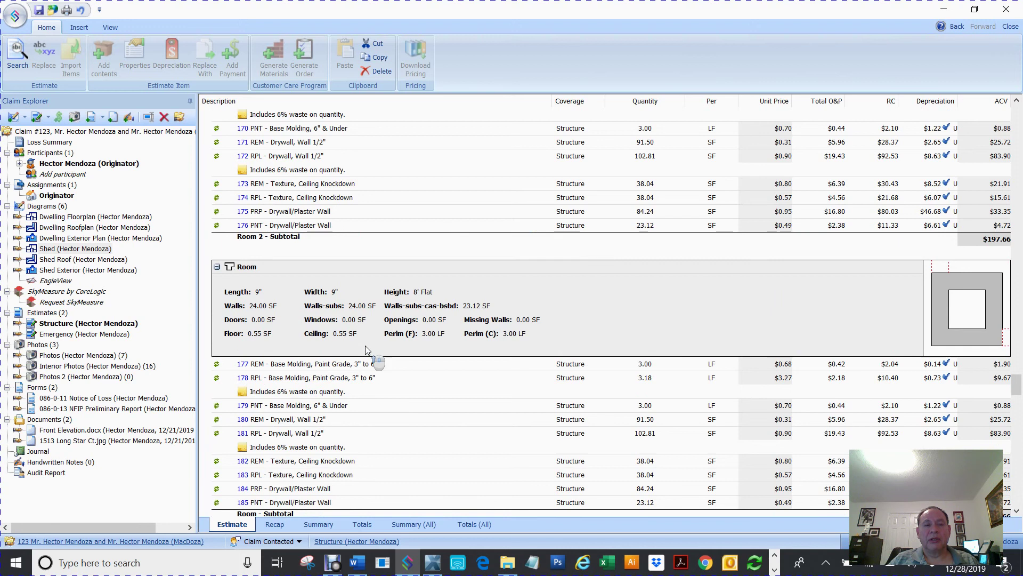
scroll(367, 350, up, 3)
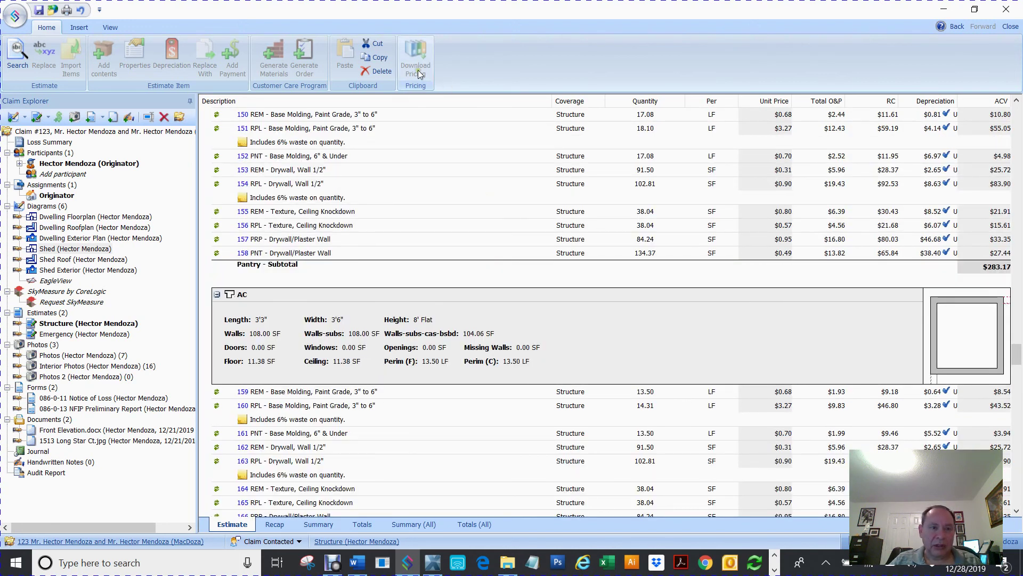
click(81, 28)
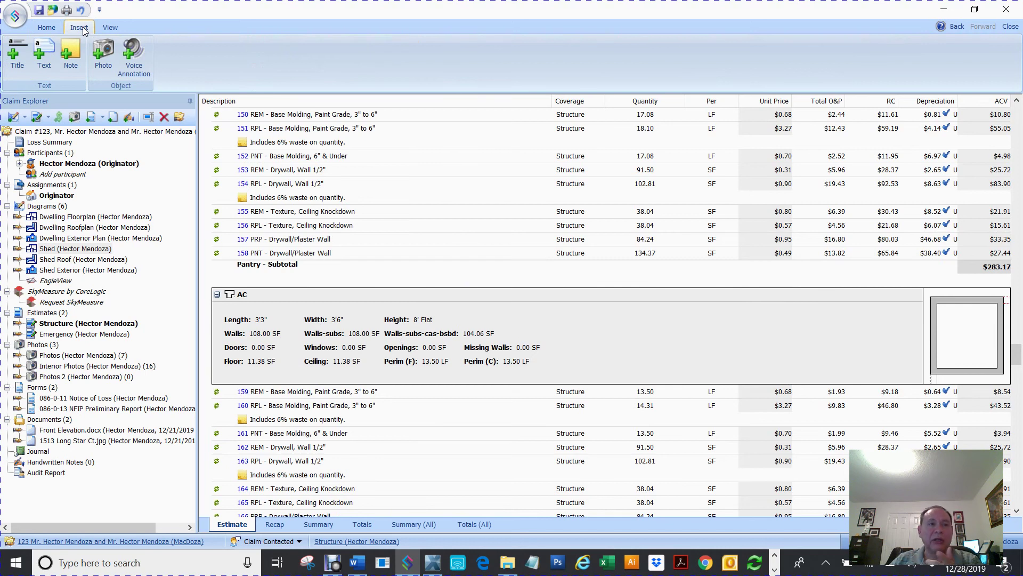
click(111, 27)
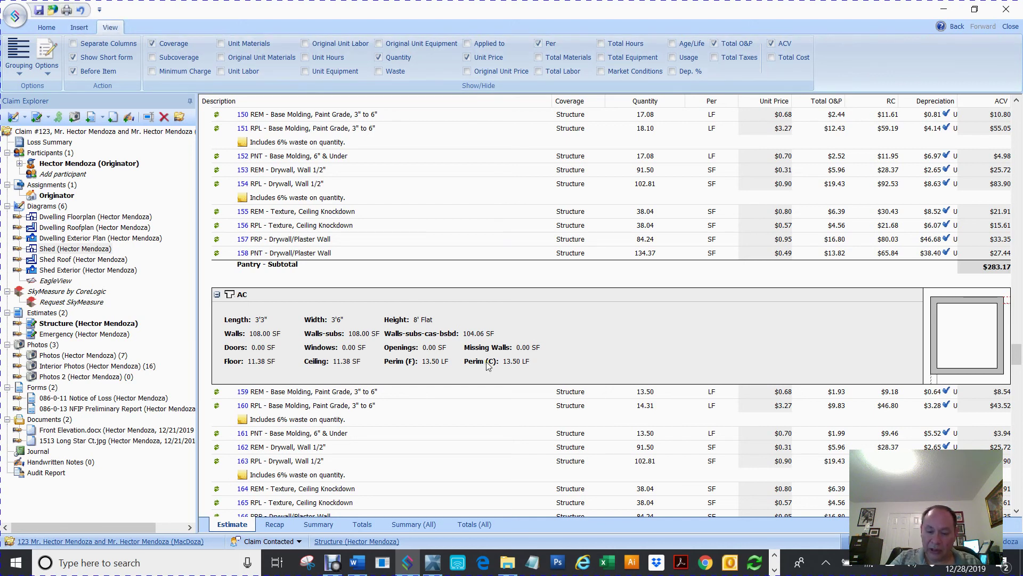
Print the claim with the Dwelling Floorplan diagram included alongside the Structure Estimate and Totals pages
key(ctrl+p)
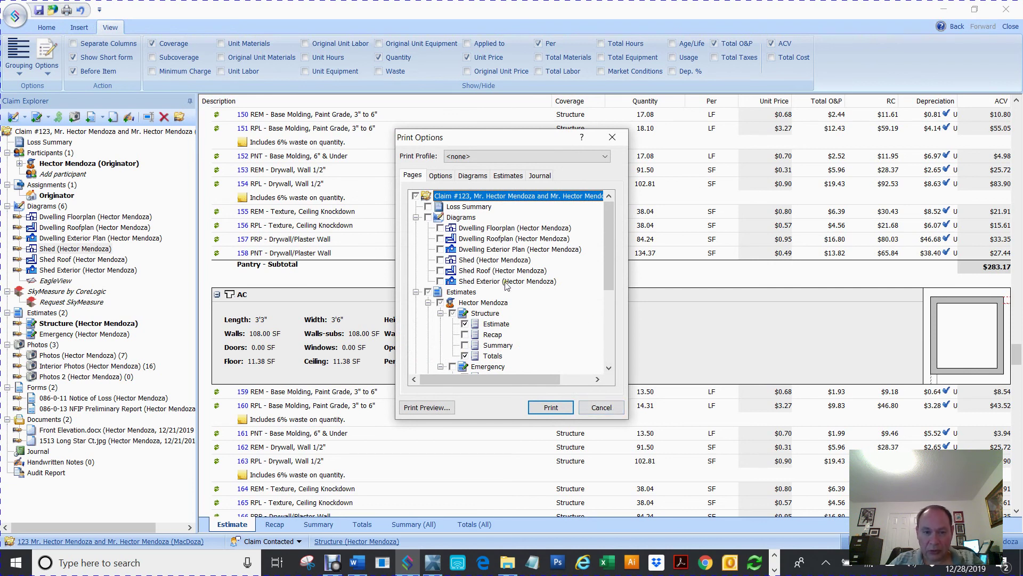
click(440, 229)
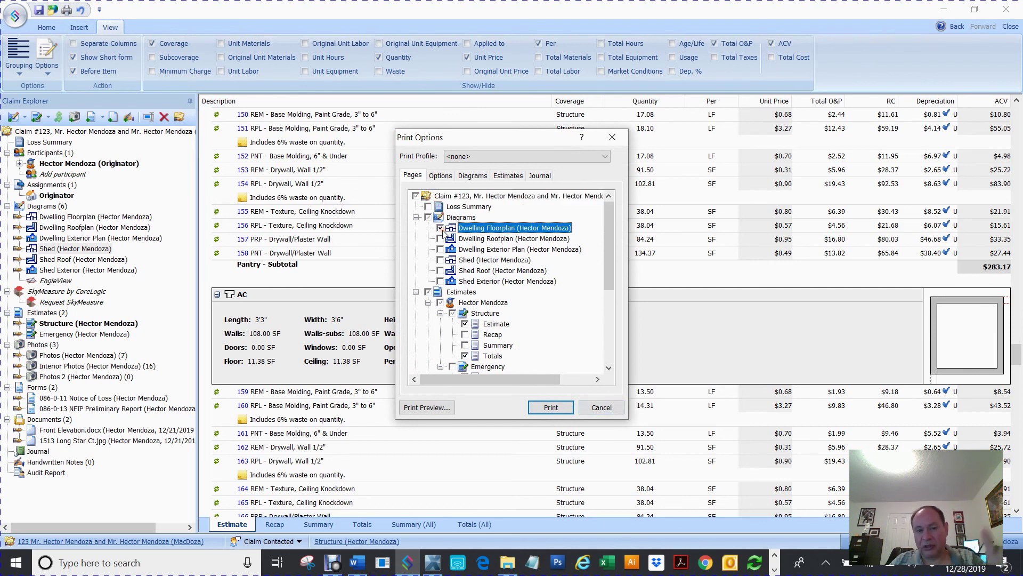
scroll(537, 306, down, 5)
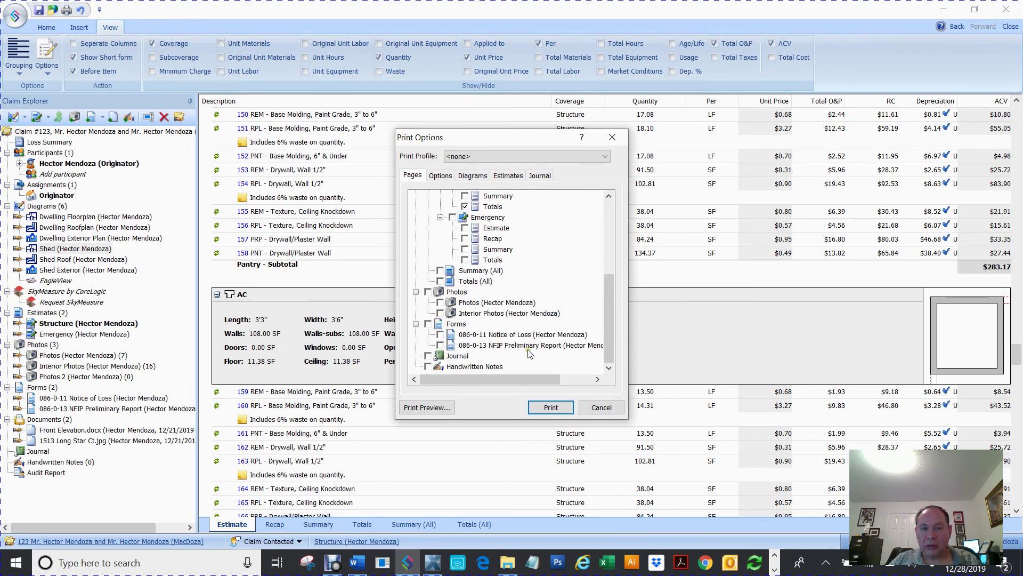
click(604, 157)
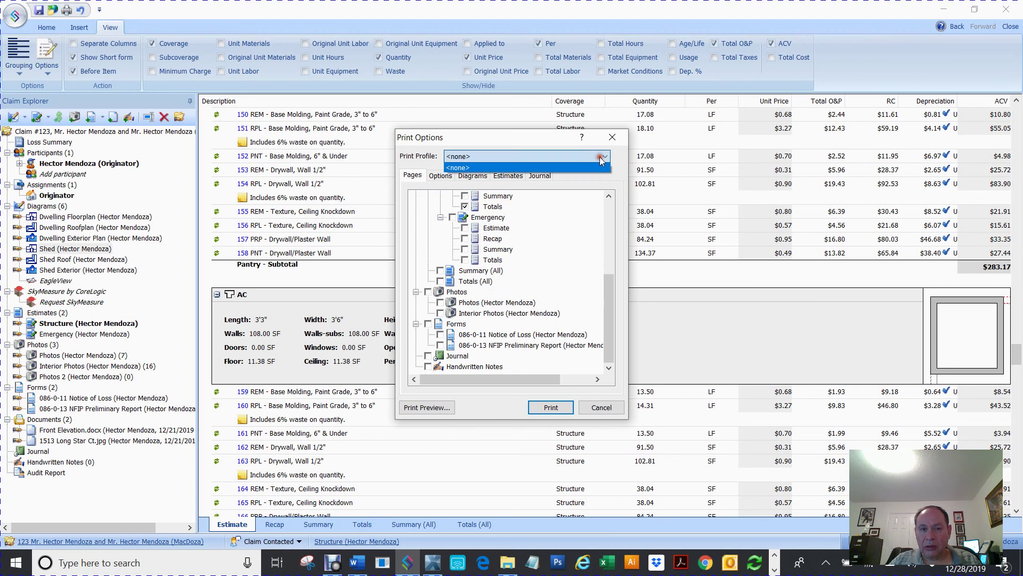
click(546, 413)
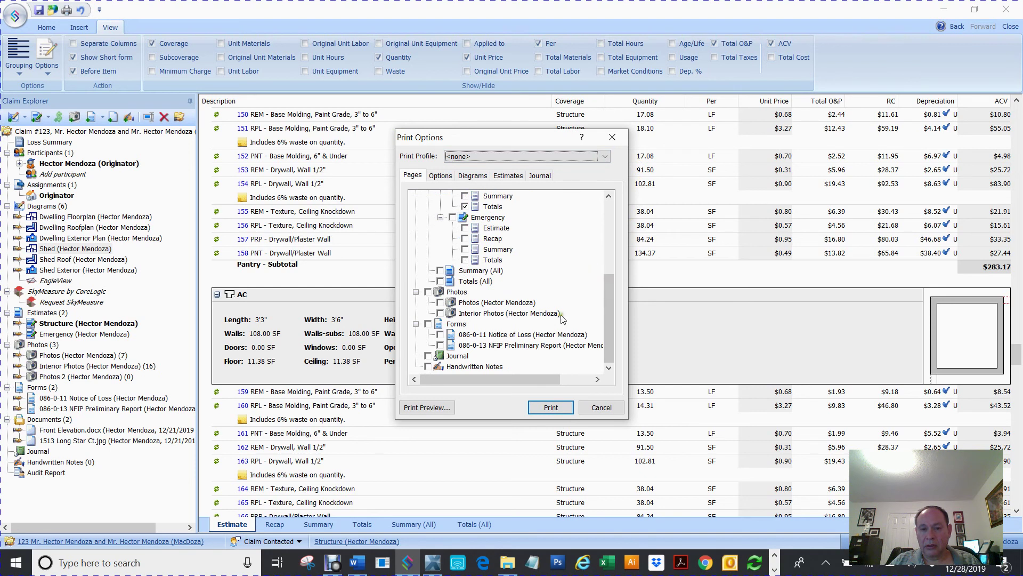
click(556, 409)
click(553, 408)
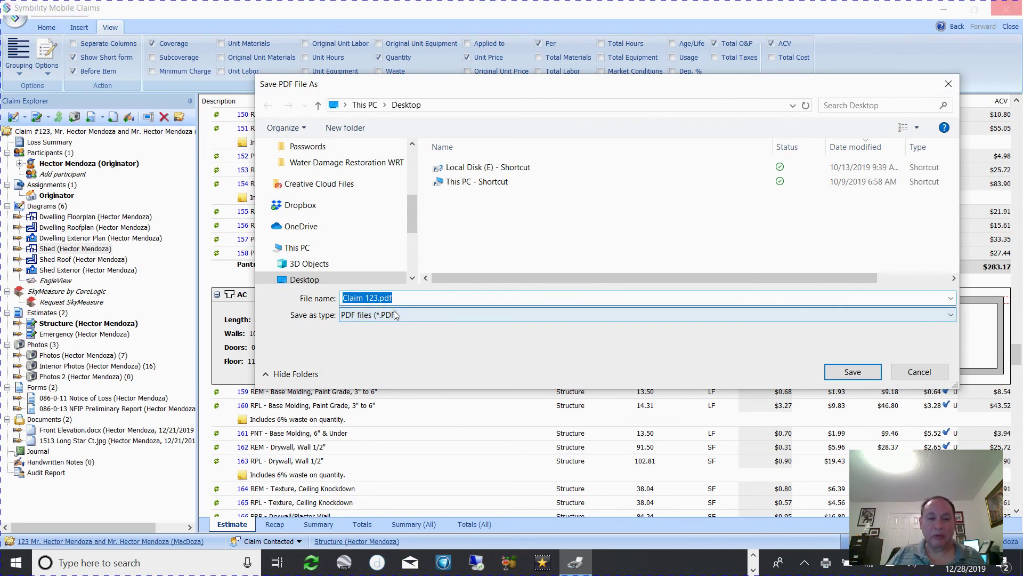
Save the printed claim to the Desktop as Claim 123.pdf
drag(412, 209, 414, 145)
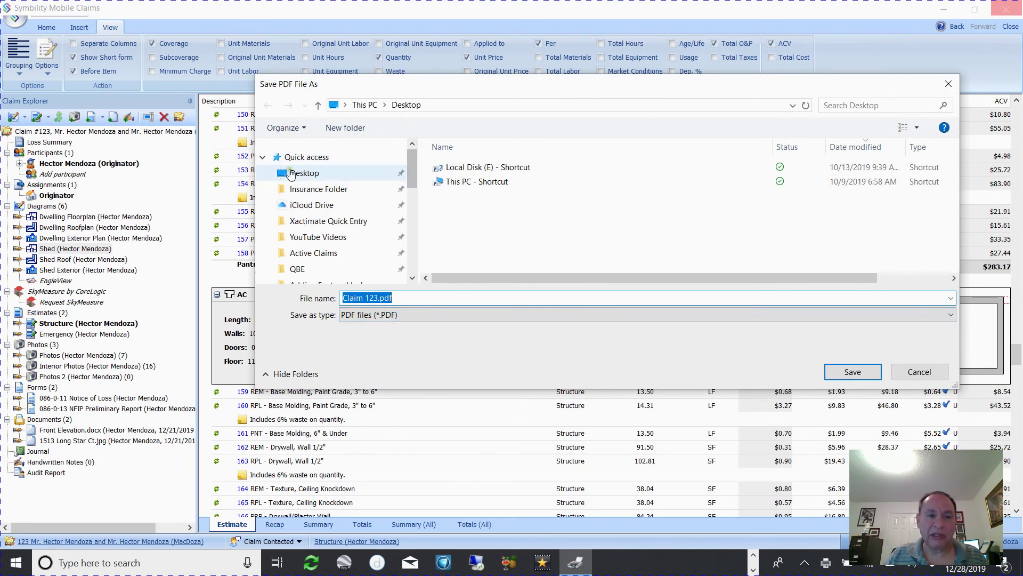
scroll(341, 224, down, 4)
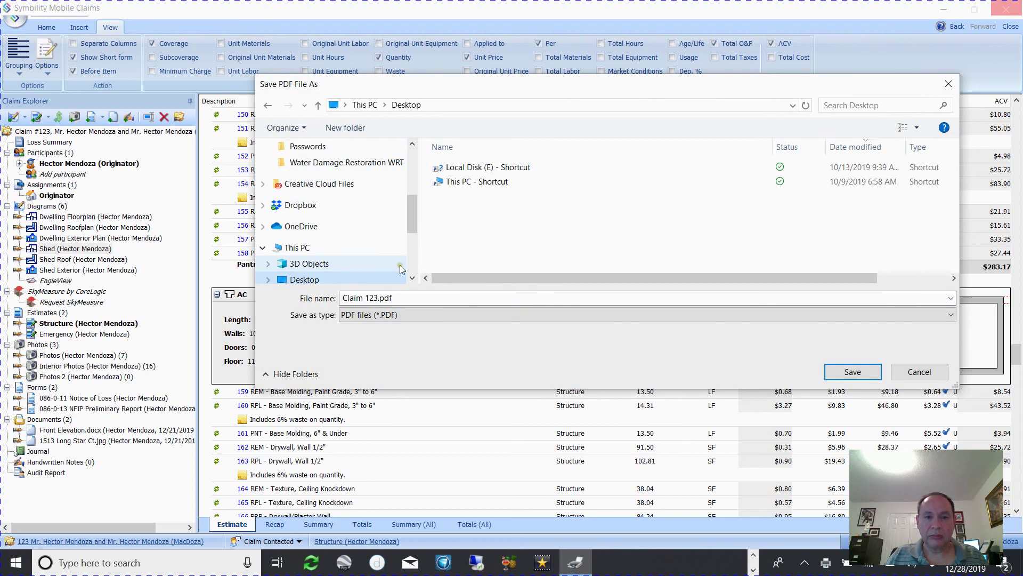
click(849, 371)
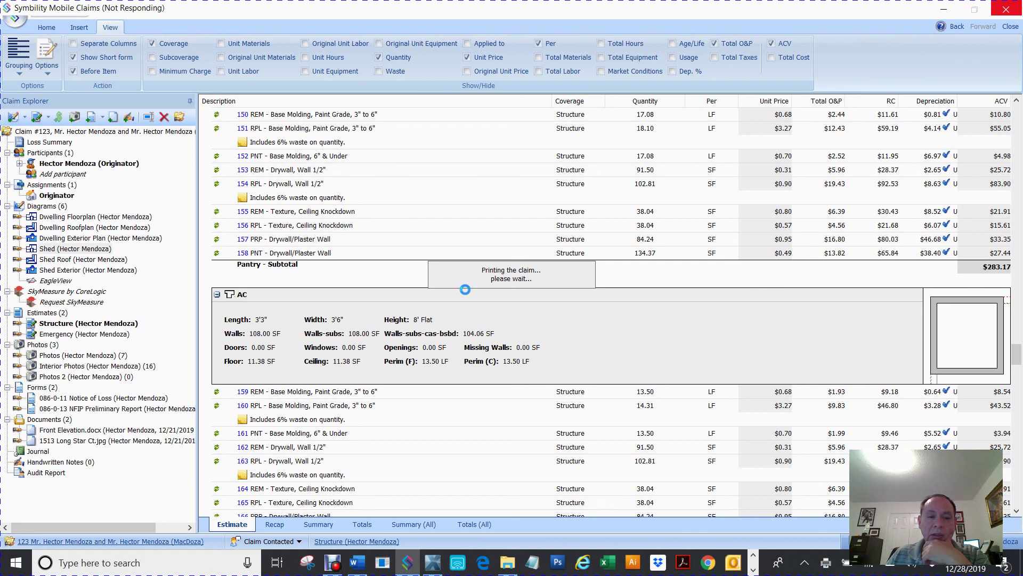
Switch to the Word document Becoming an independent Adjuster.docx and highlight the contact e-mail line while the claim prints
click(353, 570)
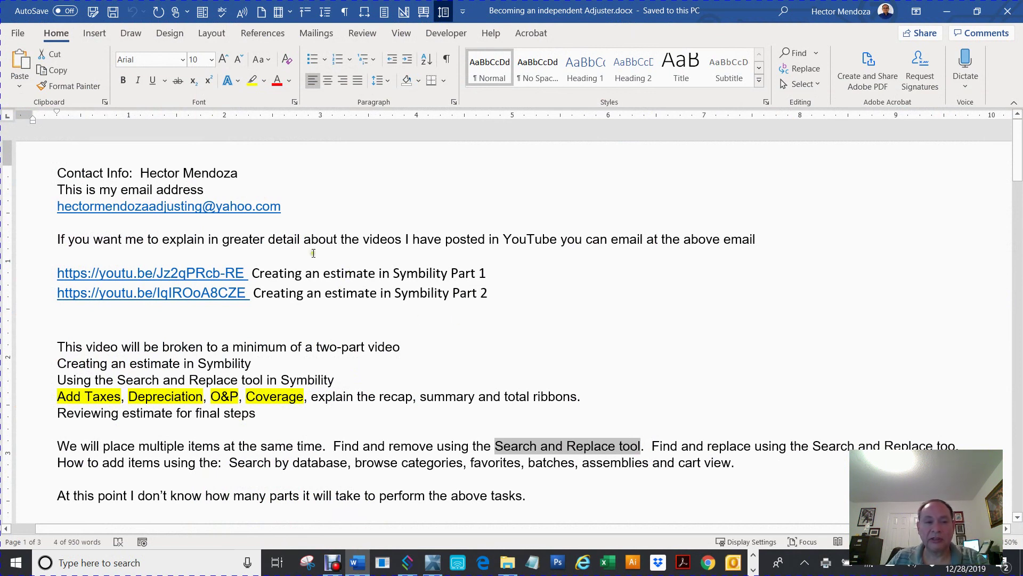
click(27, 207)
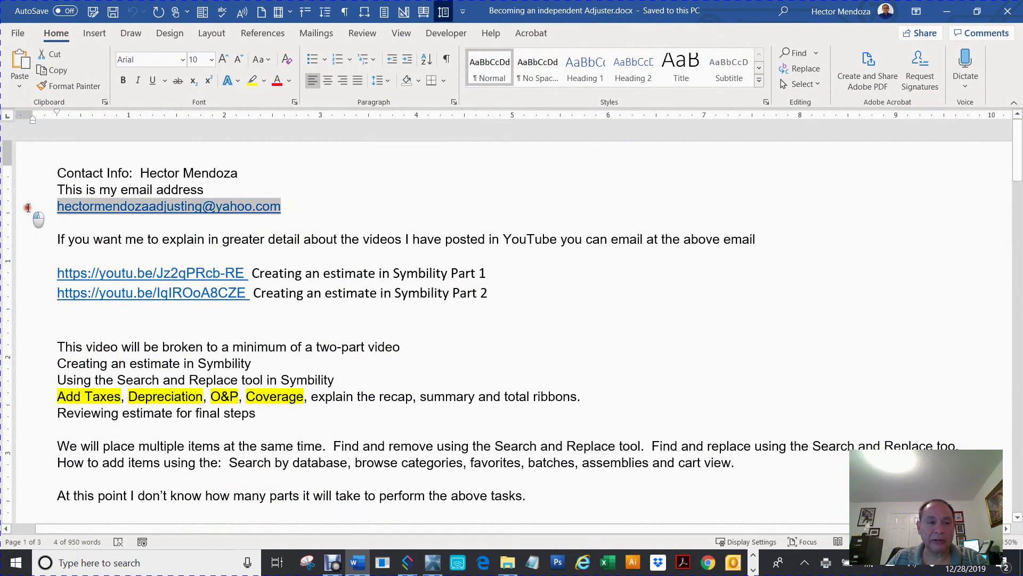
click(690, 563)
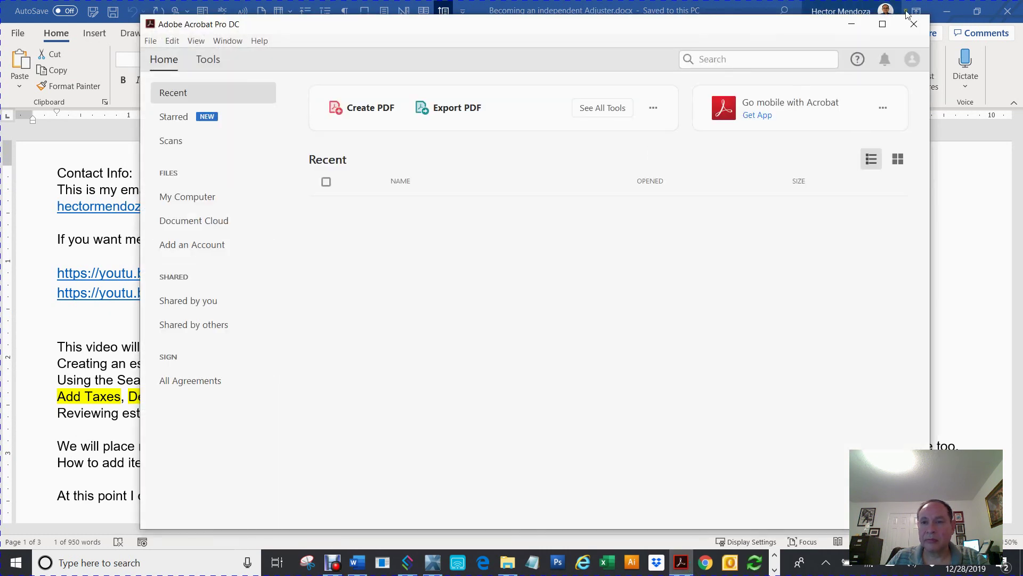
click(851, 25)
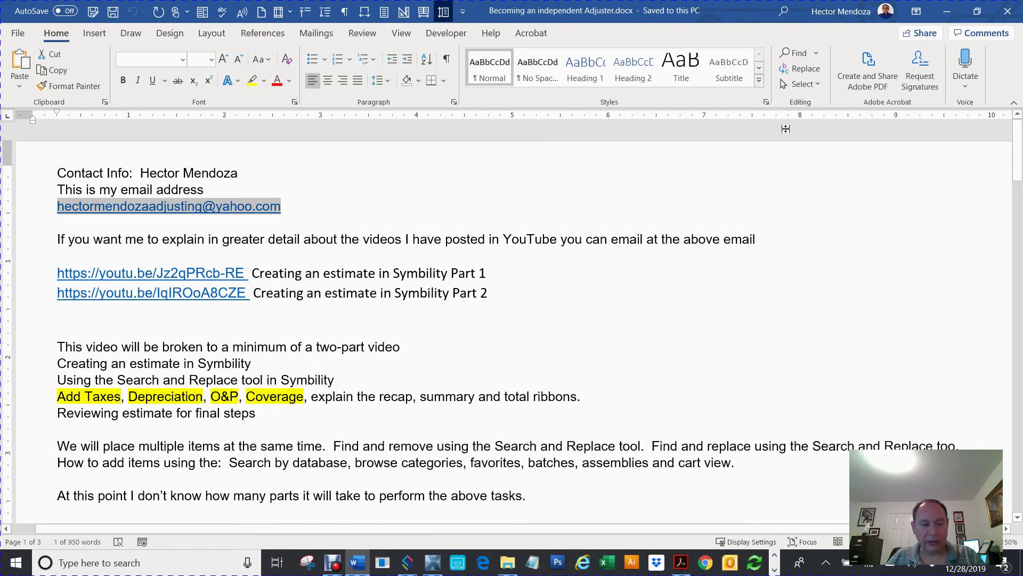
click(614, 219)
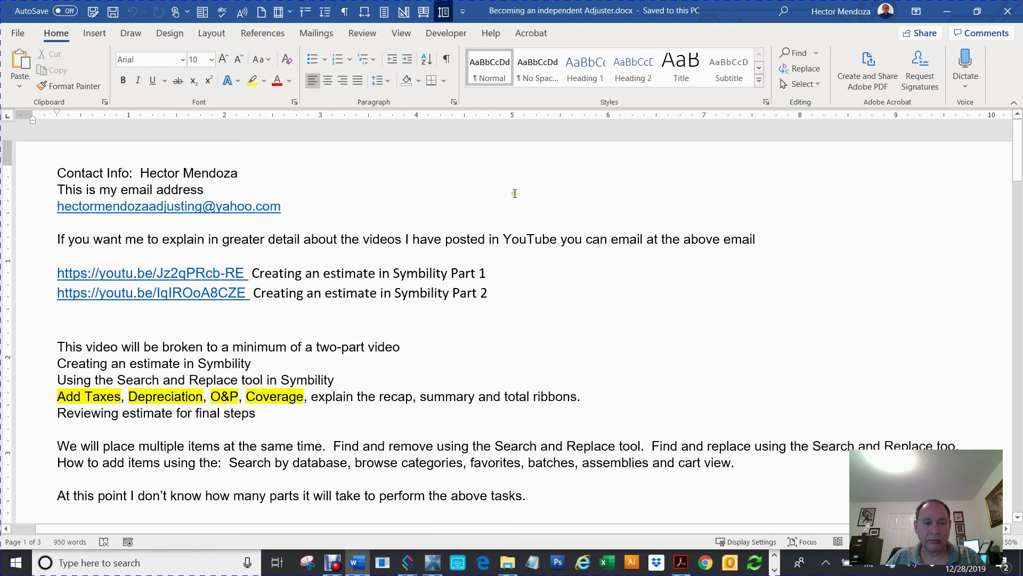
Show the desktop and examine the Dwelling Floorplan page and the first estimate line items in Claim 123.pdf
key(super+d)
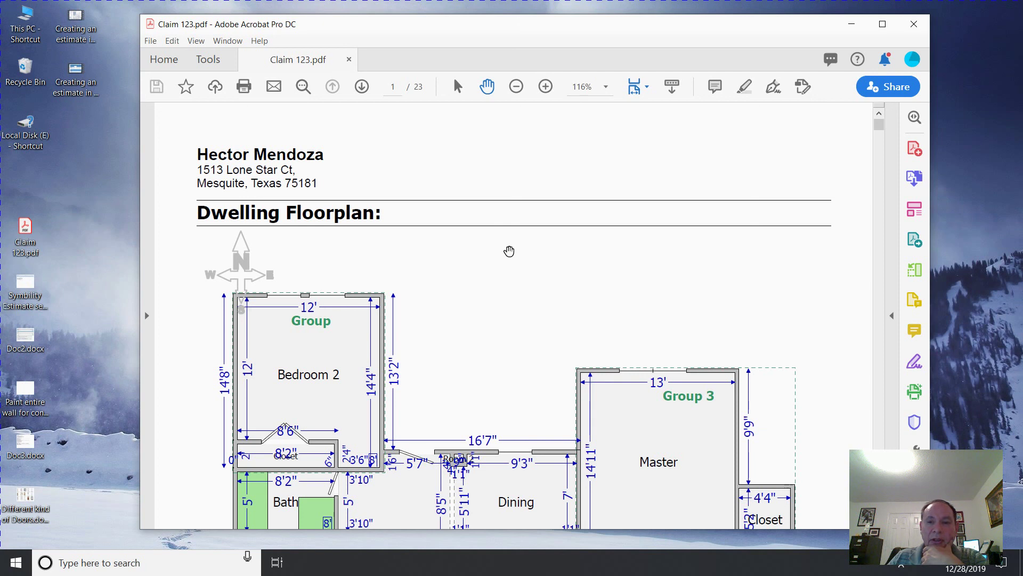
scroll(509, 251, down, 3)
scroll(509, 250, down, 3)
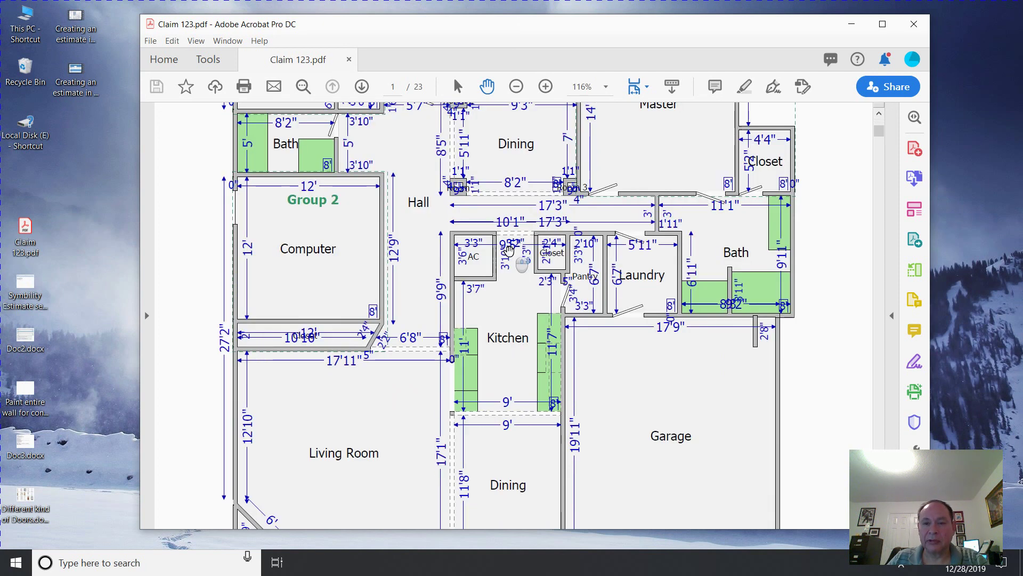
scroll(509, 250, down, 5)
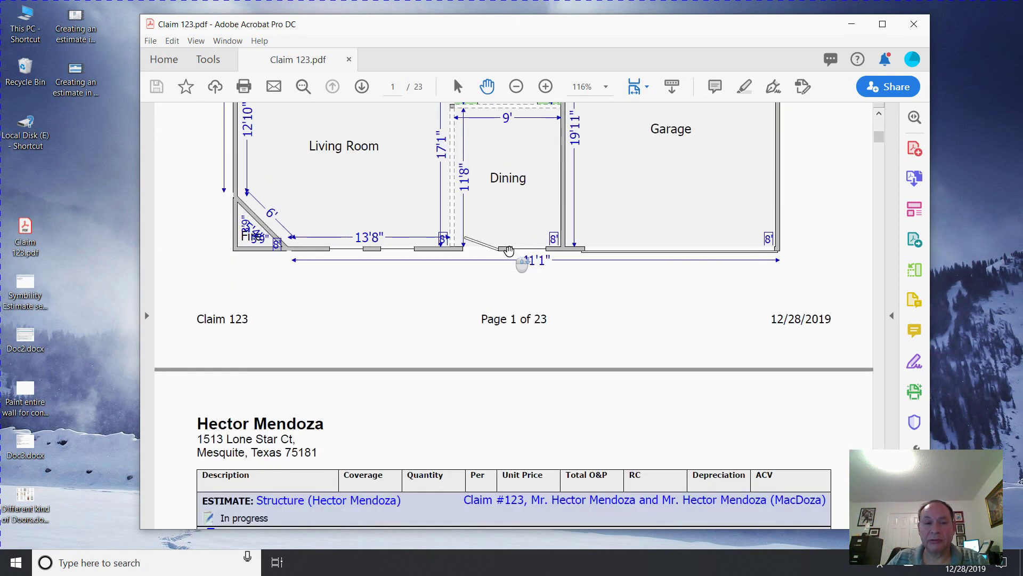
scroll(509, 251, down, 4)
scroll(509, 251, up, 5)
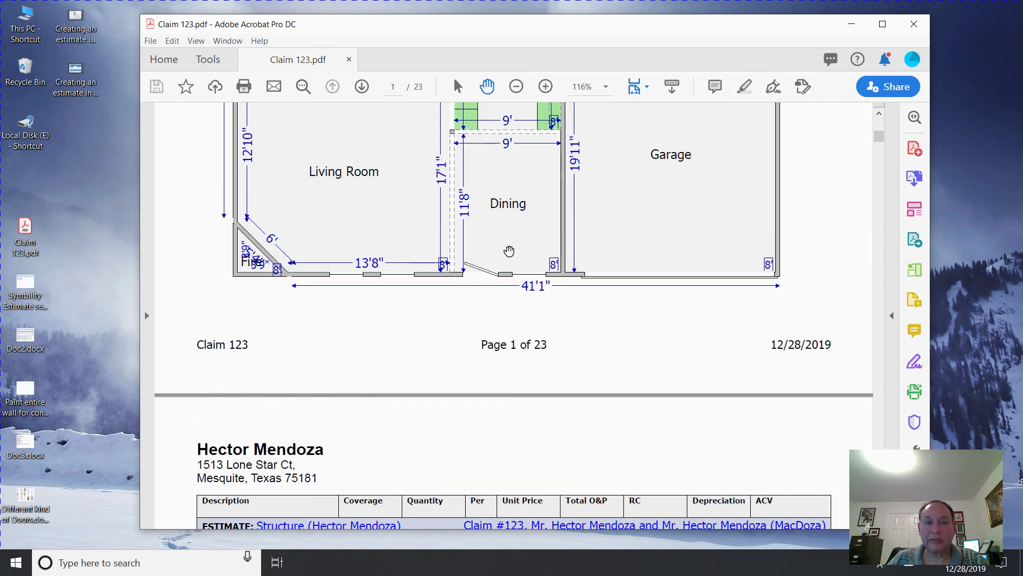
scroll(509, 251, up, 10)
scroll(509, 251, down, 4)
scroll(509, 250, down, 10)
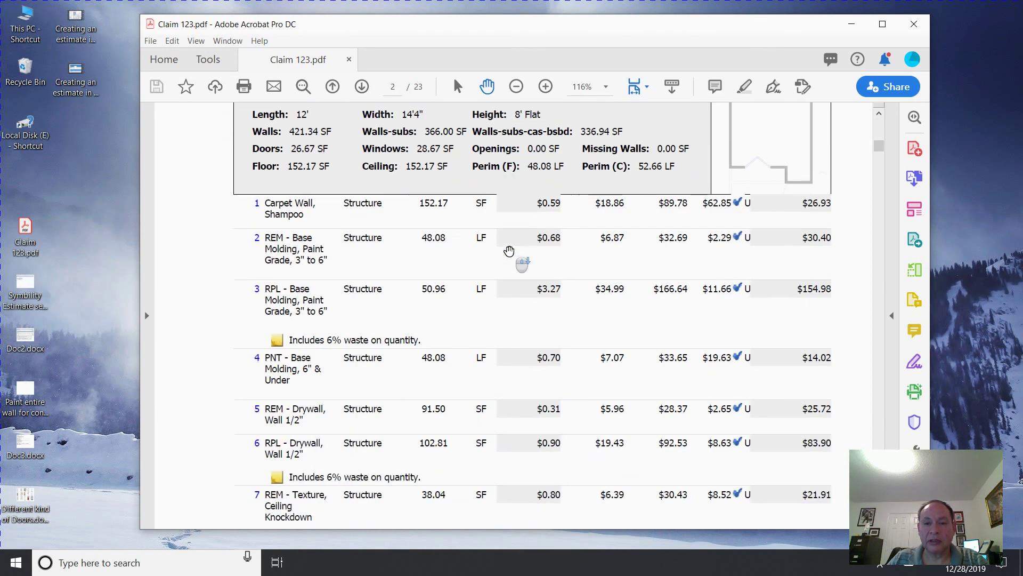
Examine the remaining room line items and subtotals through page 4 of Claim 123.pdf, and close the PDF
scroll(509, 251, down, 10)
scroll(509, 251, down, 10)
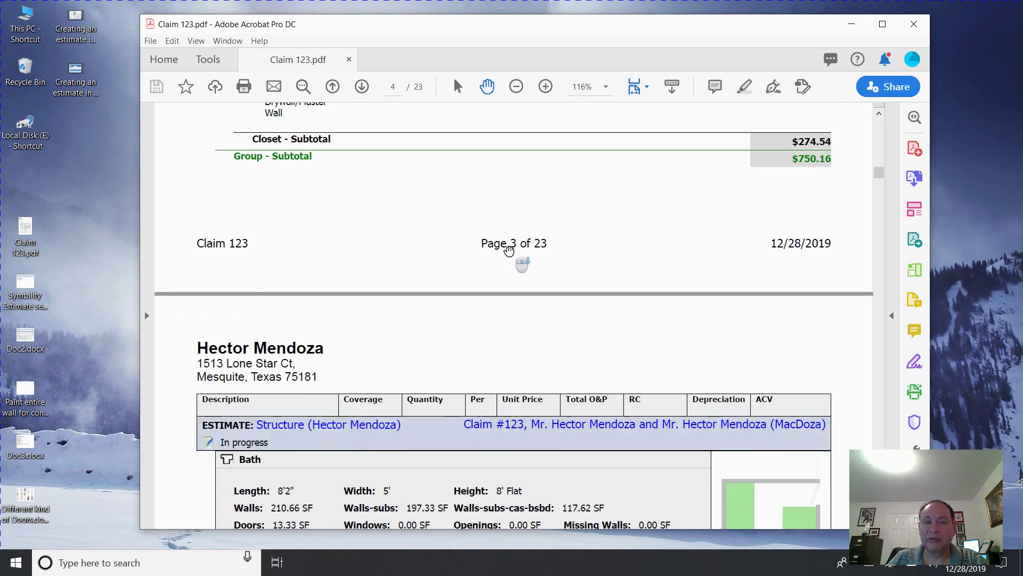
scroll(509, 251, down, 10)
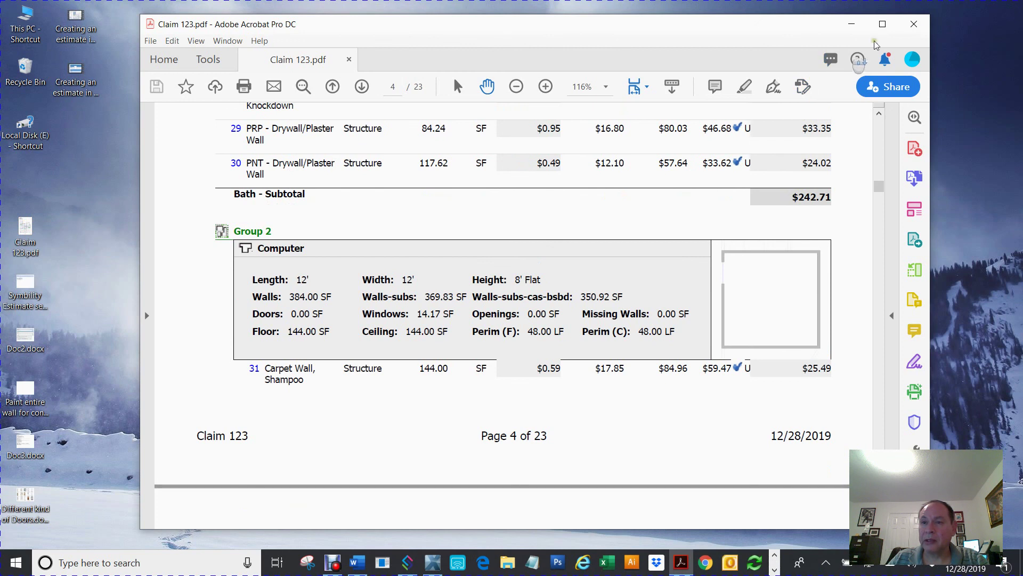
click(914, 24)
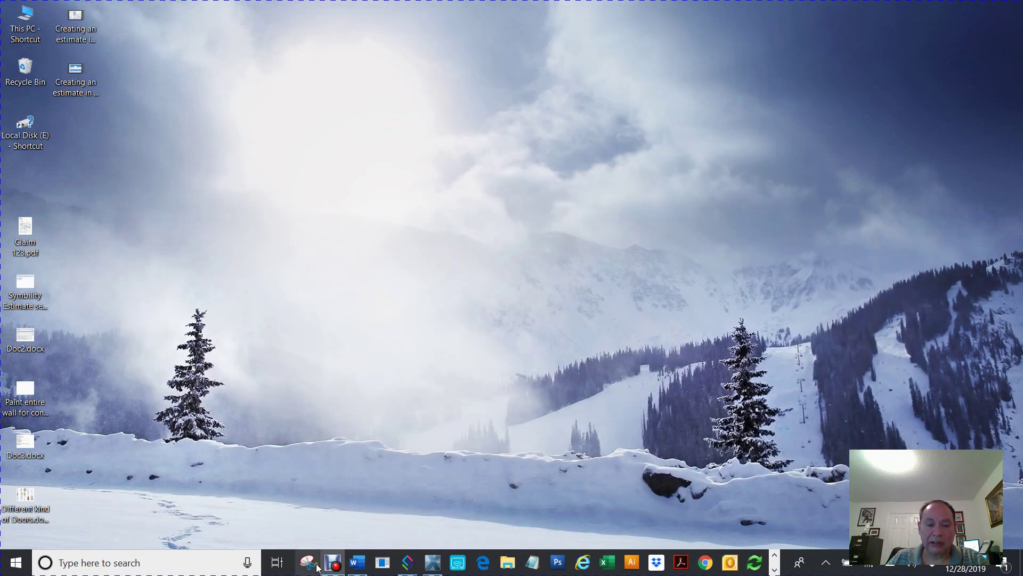
Switch to the Word document Becoming an independent Adjuster.docx and select the contact e-mail address line
click(357, 562)
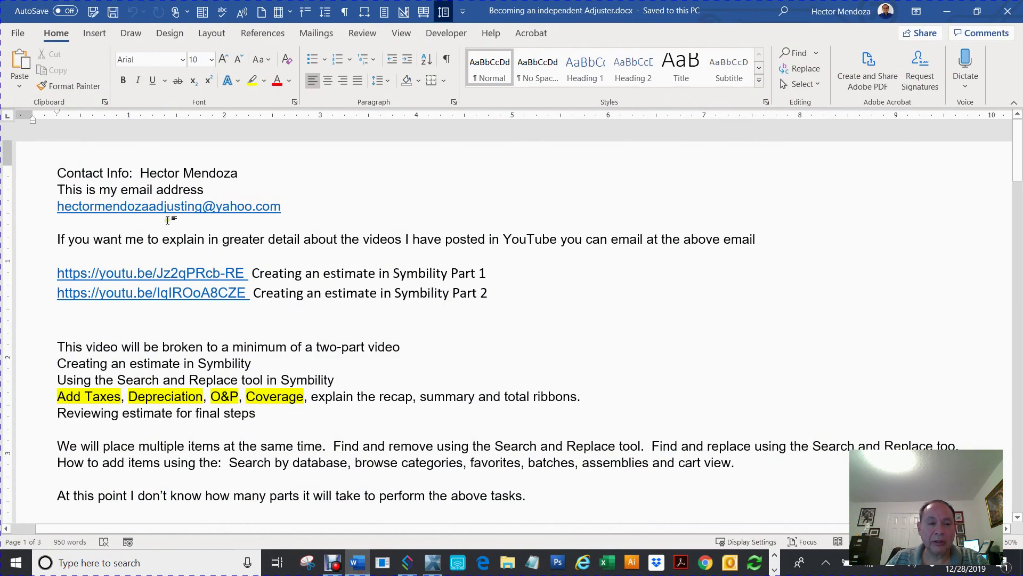
click(31, 211)
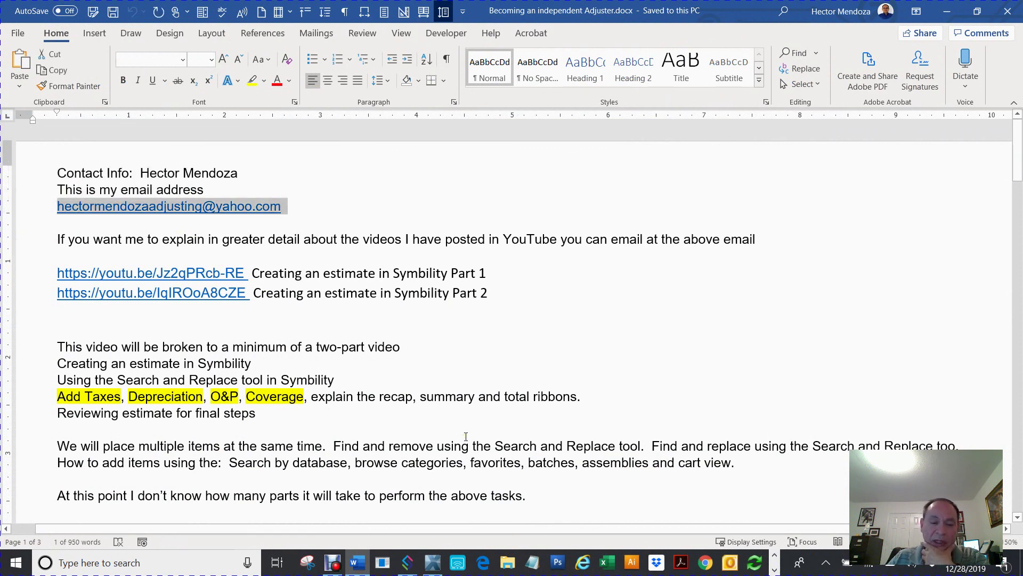
mouse_move(333, 568)
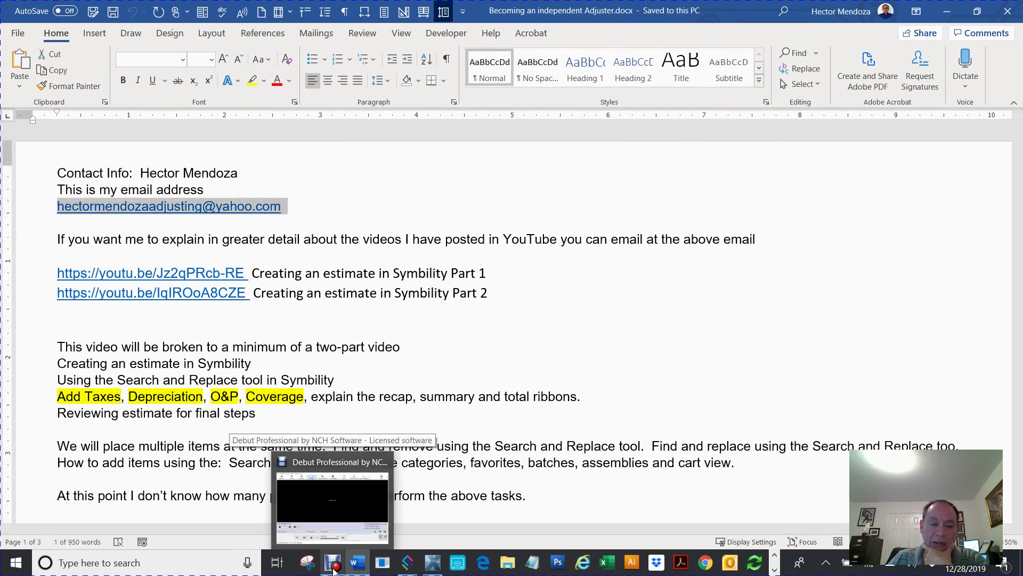
click(333, 567)
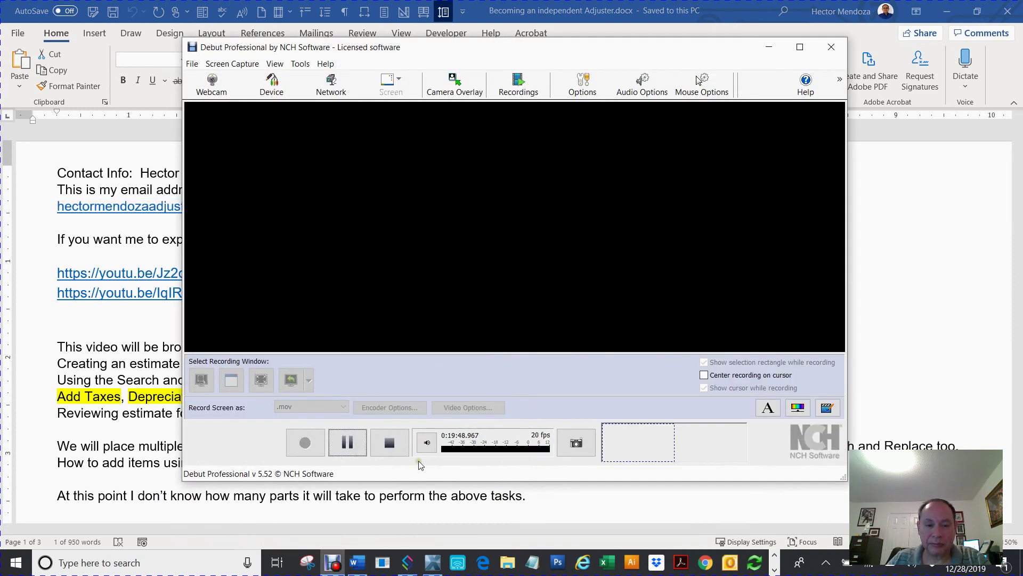